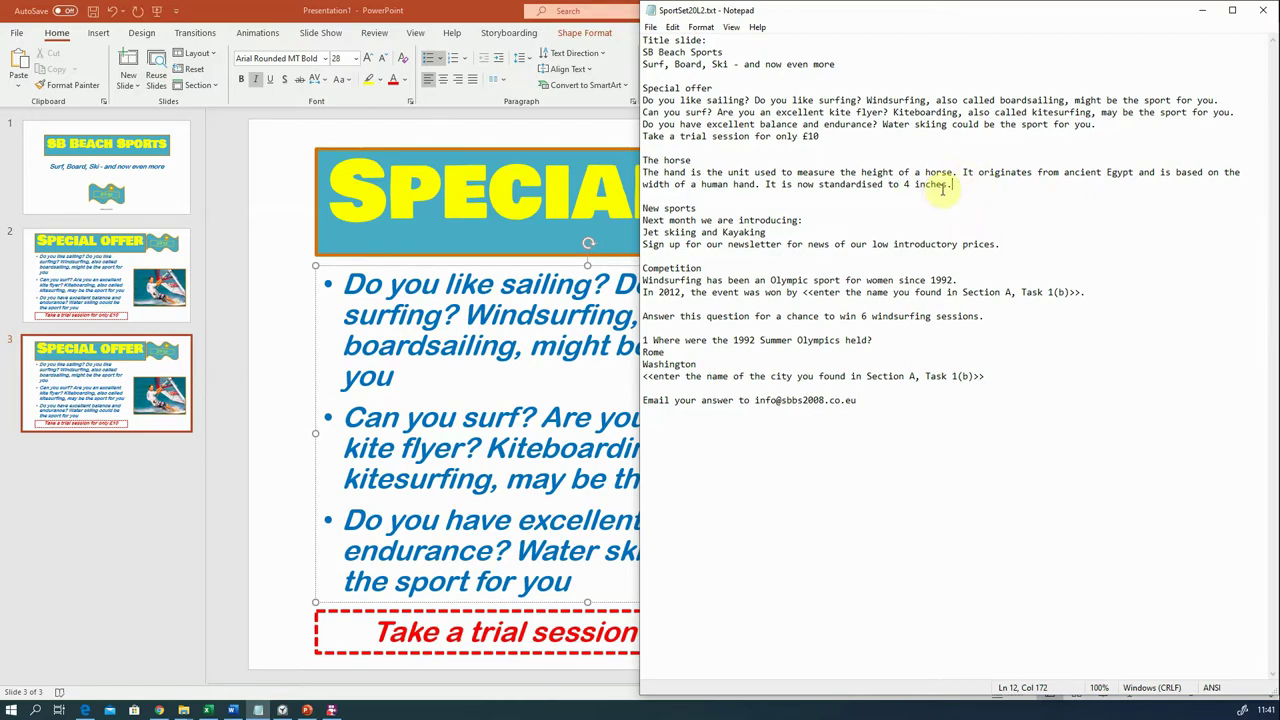
pyautogui.moveTo(956, 185); pyautogui.dragTo(642, 160)
pyautogui.click(840, 199)
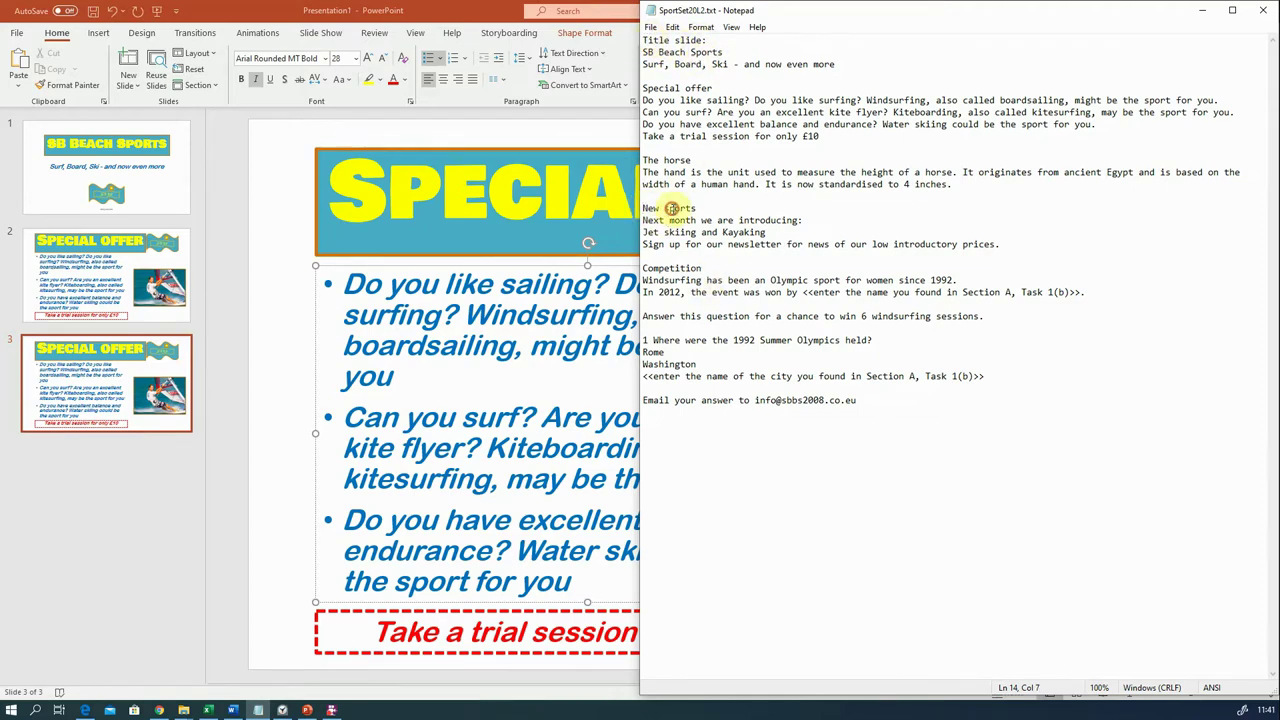
pyautogui.moveTo(642, 160); pyautogui.dragTo(977, 179)
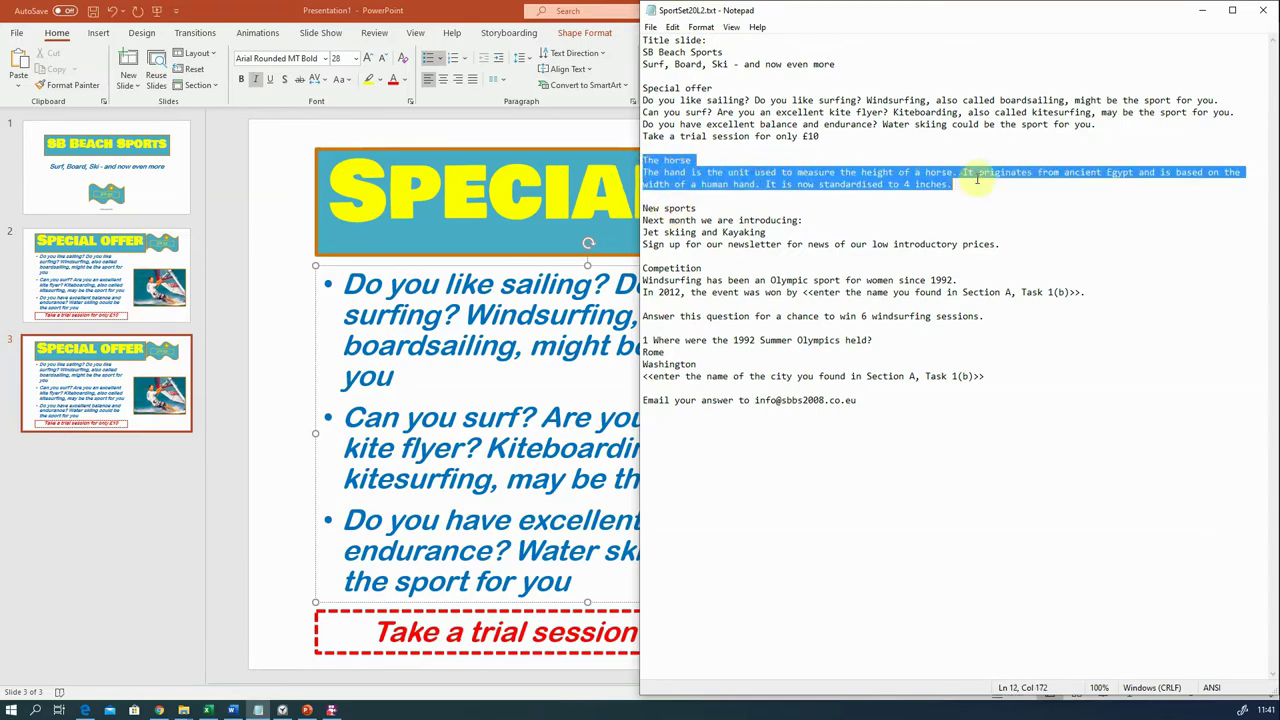
pyautogui.click(904, 194)
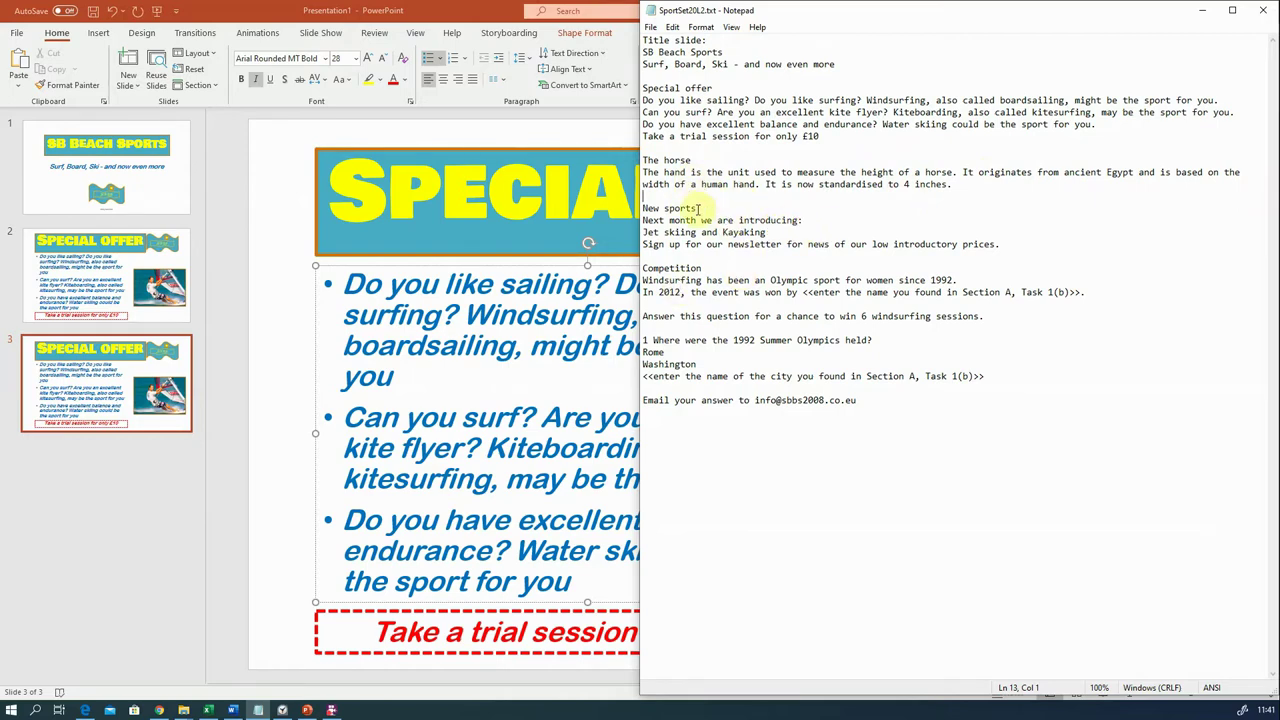
# Replace the "Special offer" title on slide 3 with the "New sports" heading copied from SportSet20L2.txt.
pyautogui.moveTo(697, 208); pyautogui.dragTo(648, 208)
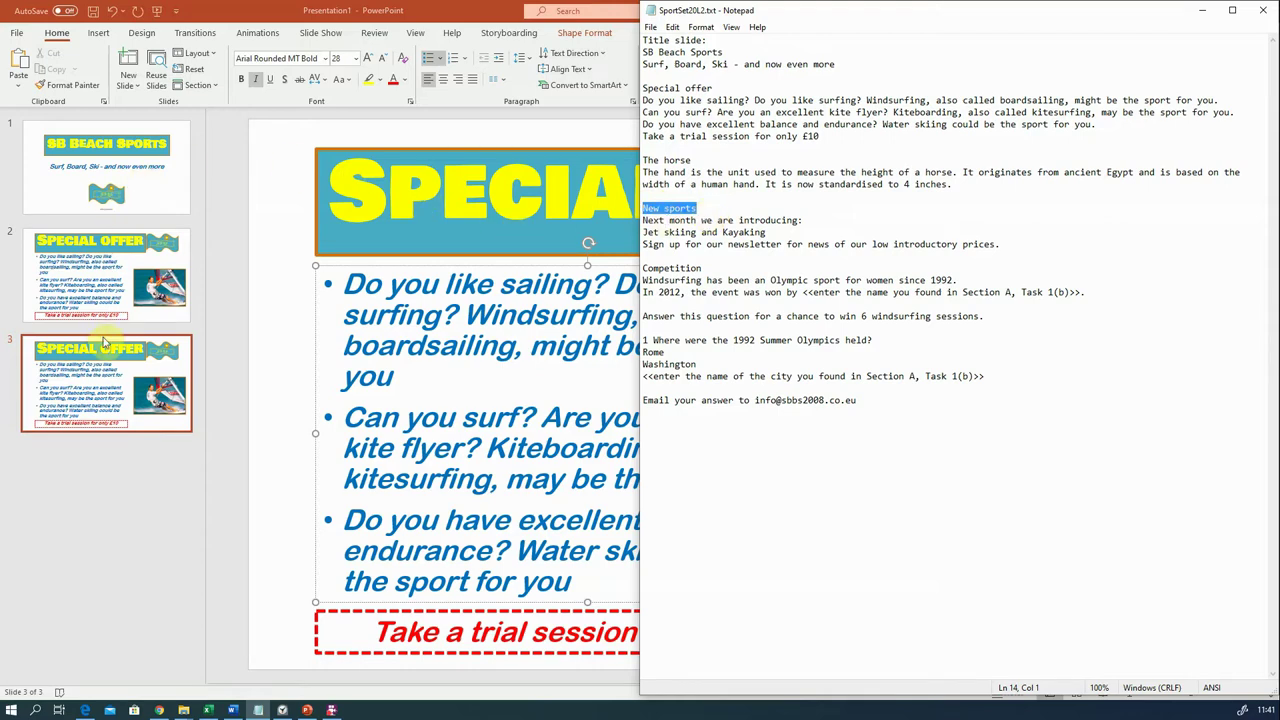
pyautogui.click(112, 378)
pyautogui.click(580, 198)
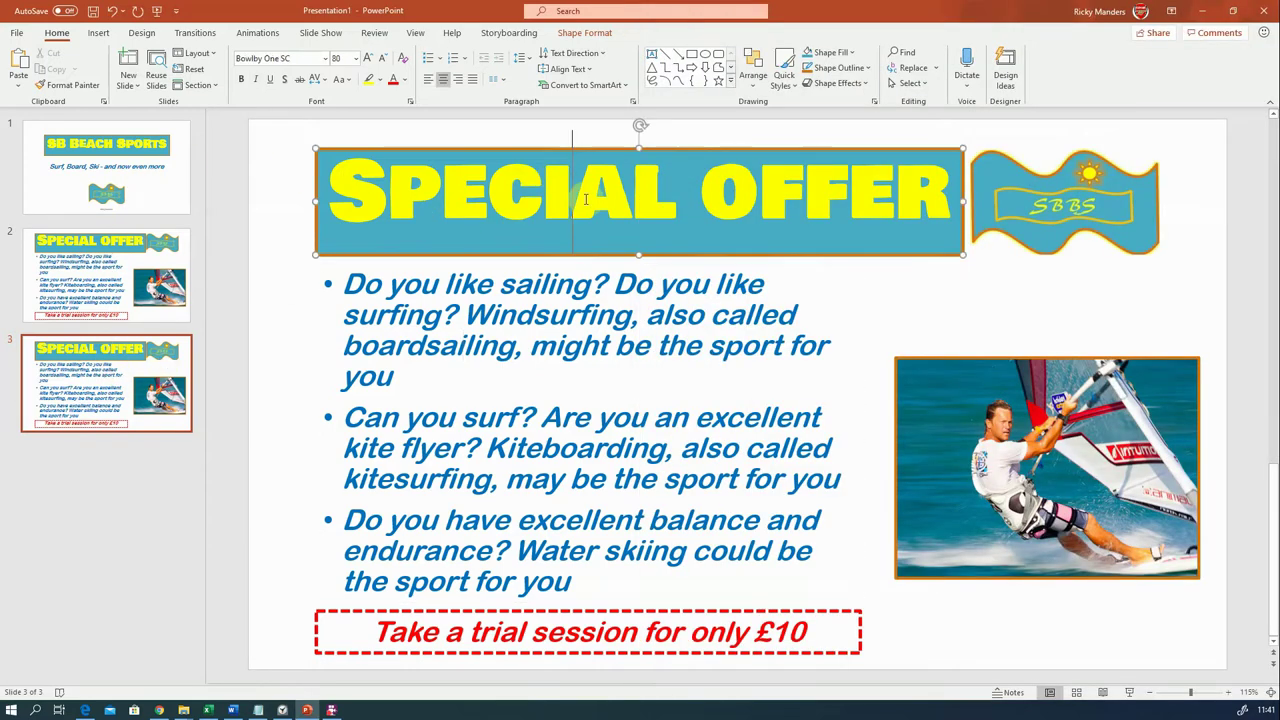
pyautogui.tripleClick(588, 204)
pyautogui.click(586, 202)
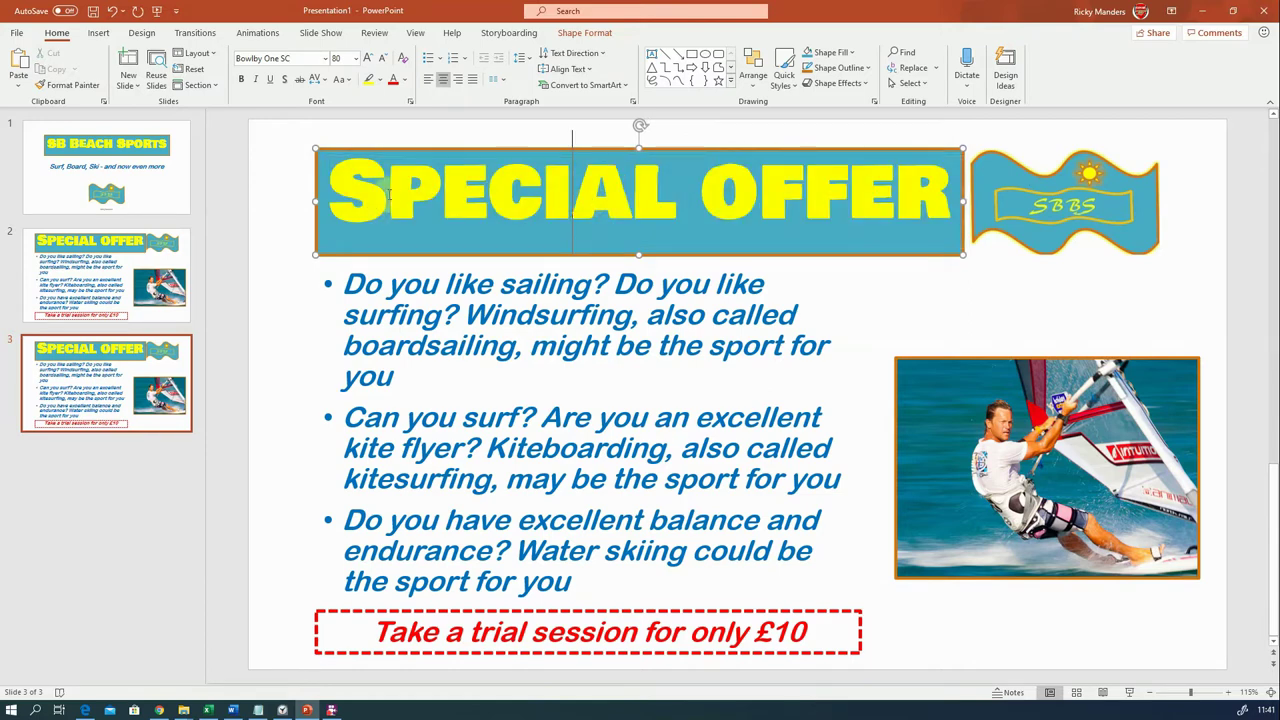
pyautogui.moveTo(335, 193); pyautogui.dragTo(937, 197)
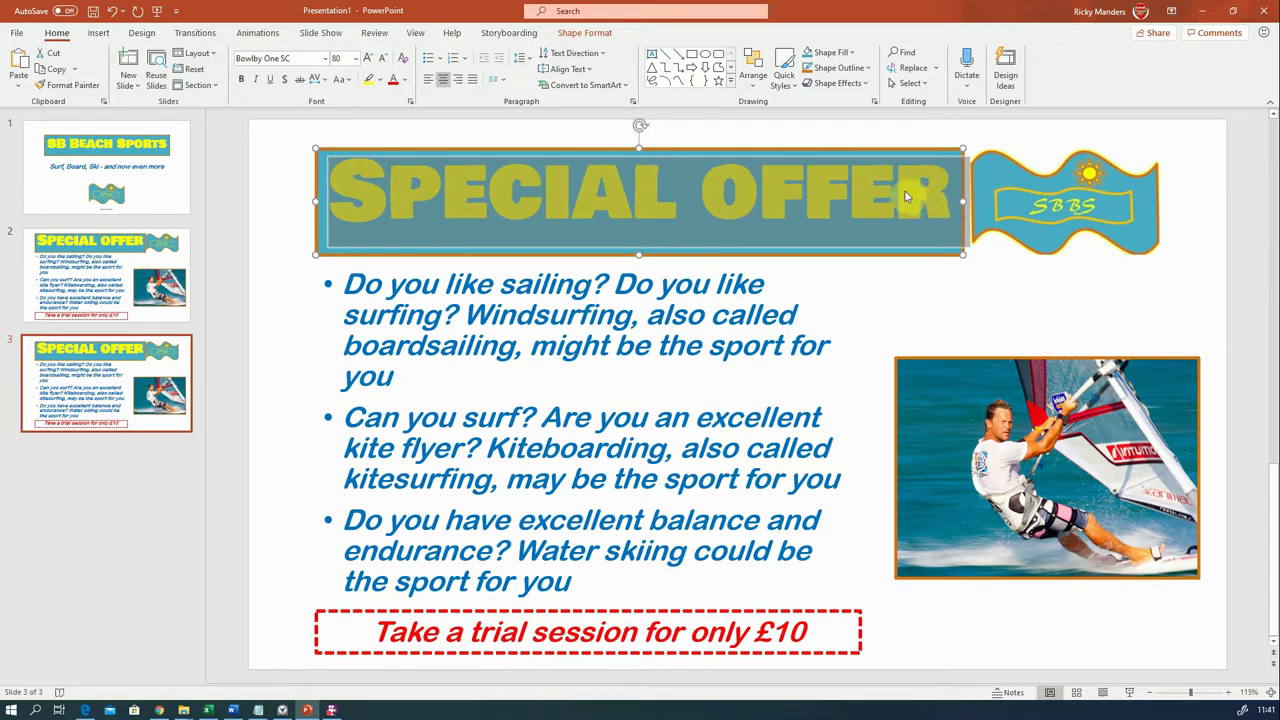
pyautogui.rightClick(745, 197)
pyautogui.click(770, 262)
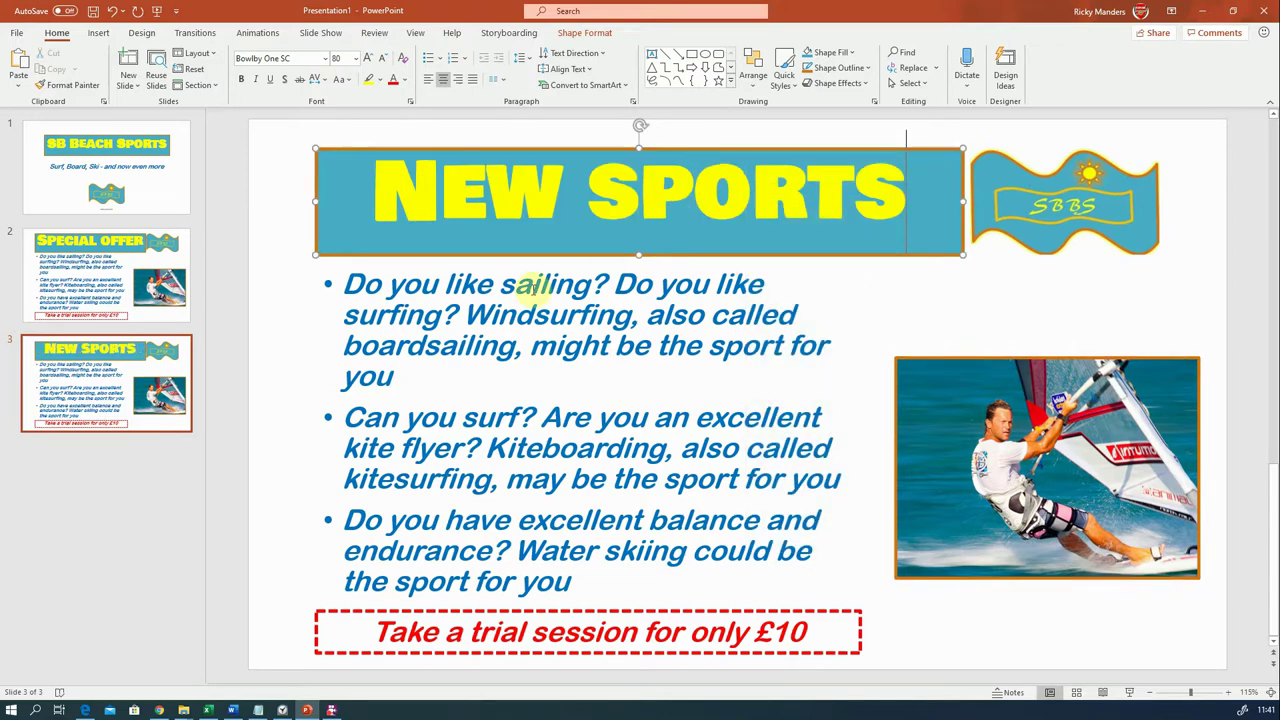
# Replace slide 3's bullet text with the three lines under "New sports" in the text file, removing the full stop after "prices".
pyautogui.click(259, 711)
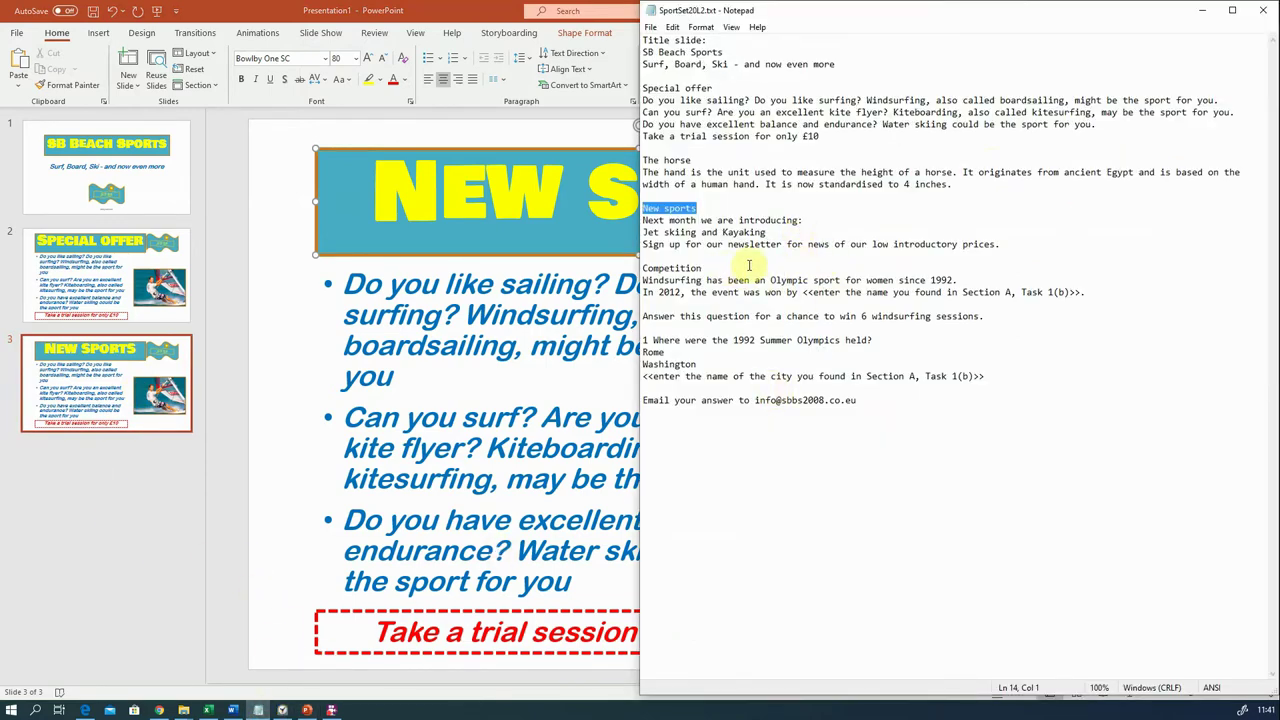
pyautogui.click(998, 244)
pyautogui.moveTo(998, 244); pyautogui.dragTo(642, 224)
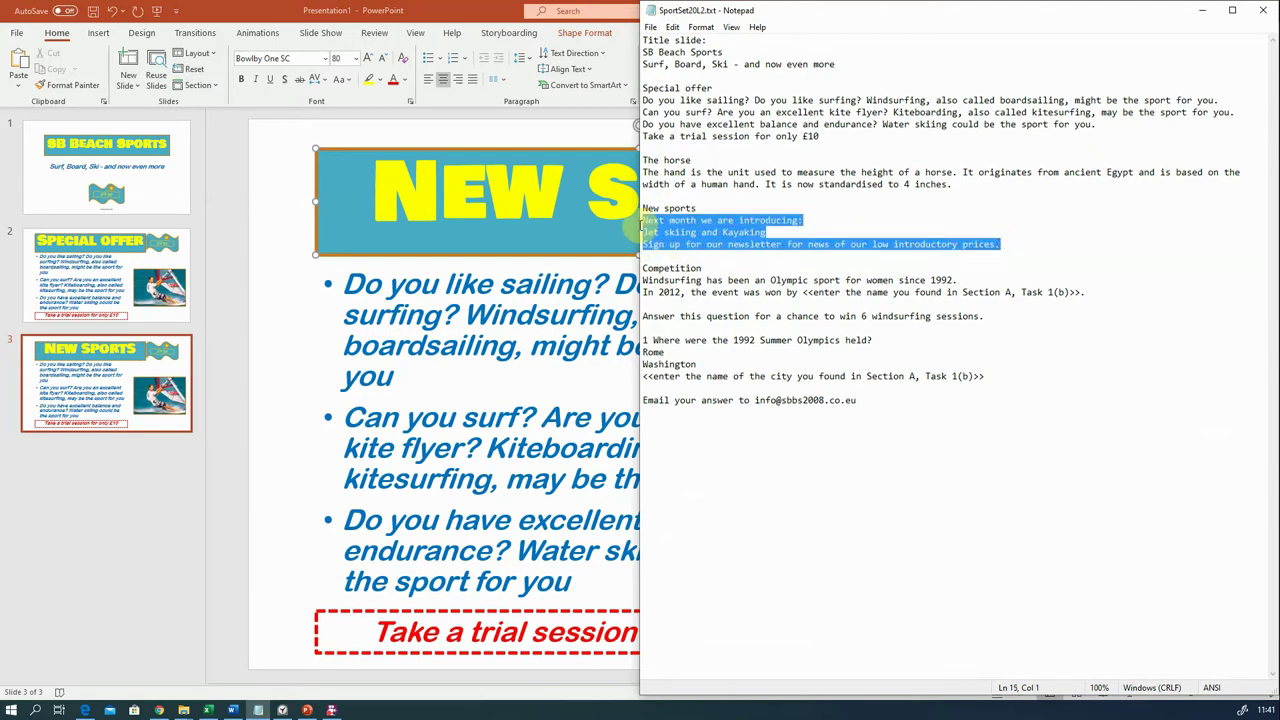
pyautogui.rightClick(690, 220)
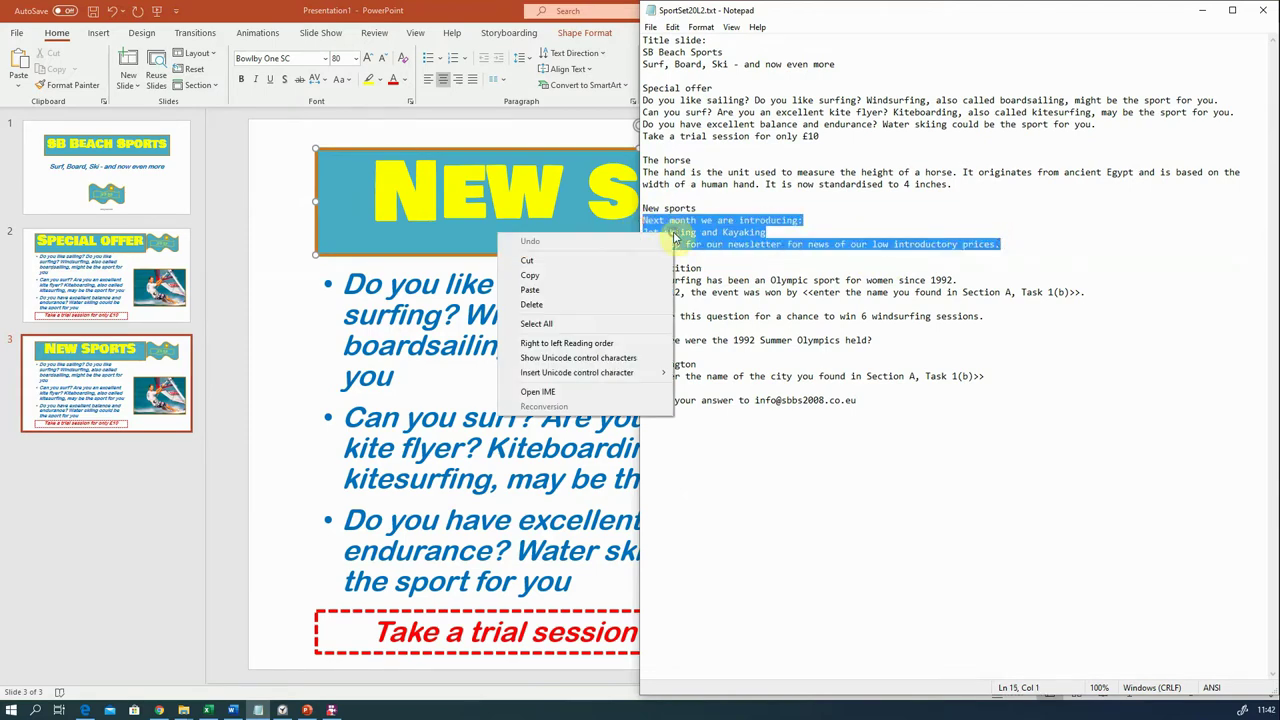
pyautogui.click(590, 278)
pyautogui.click(478, 400)
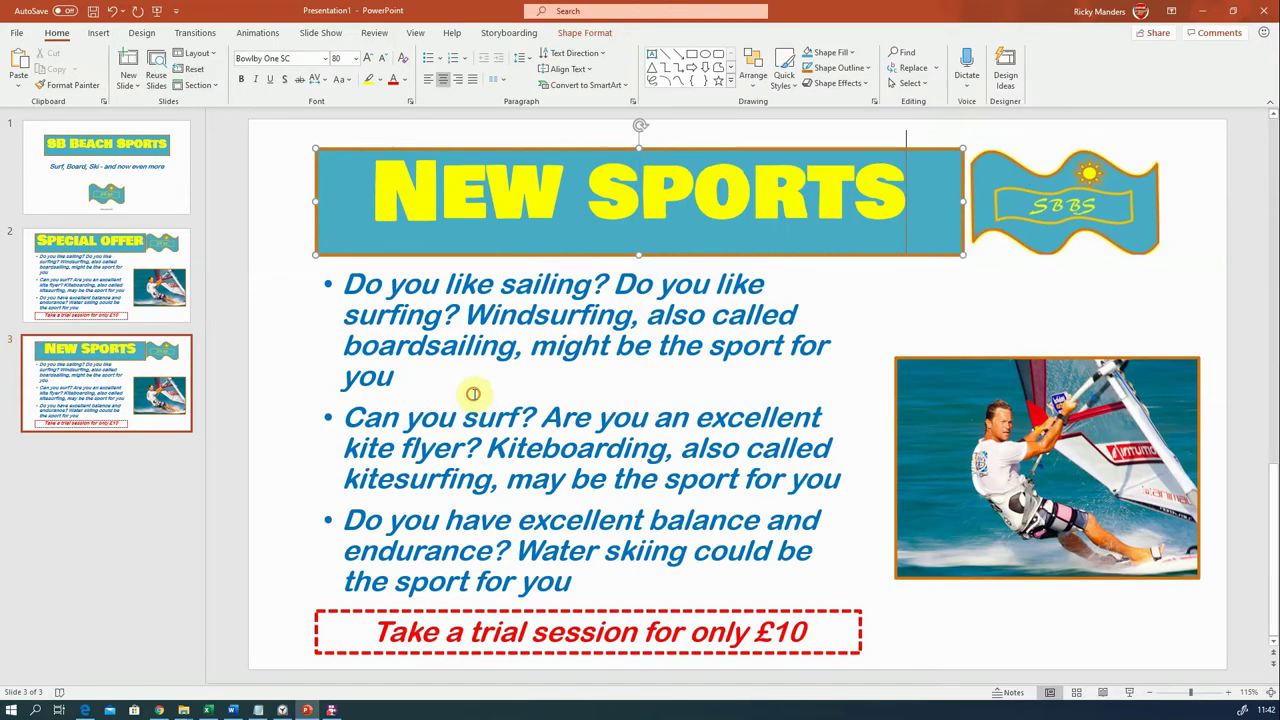
pyautogui.click(629, 591)
pyautogui.moveTo(570, 581); pyautogui.dragTo(357, 286)
pyautogui.rightClick(358, 290)
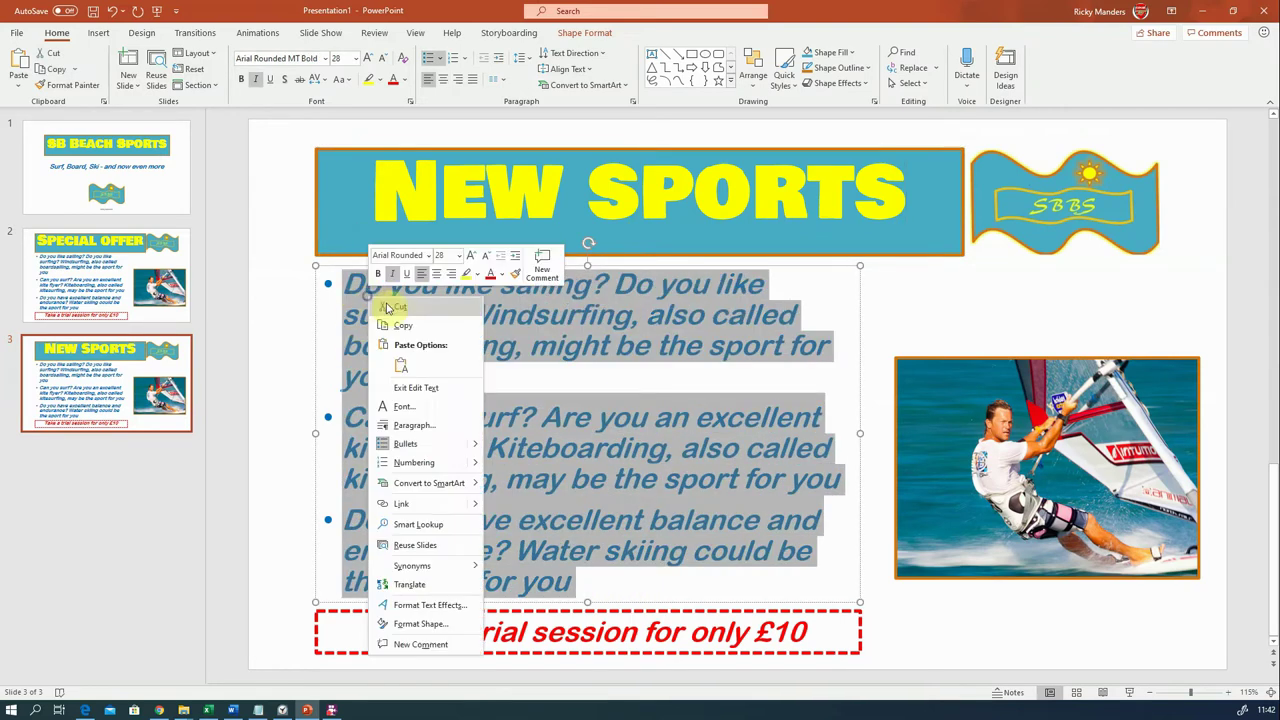
pyautogui.click(400, 364)
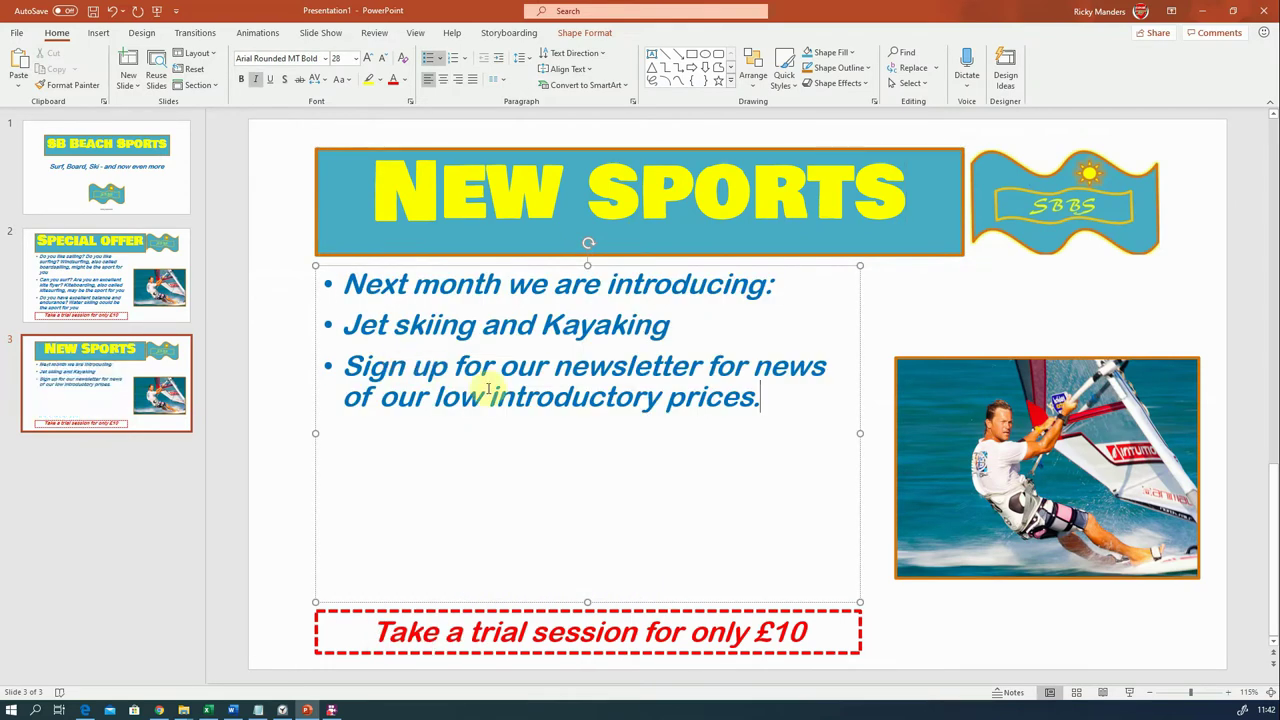
pyautogui.click(766, 401)
pyautogui.press('BackSpace')
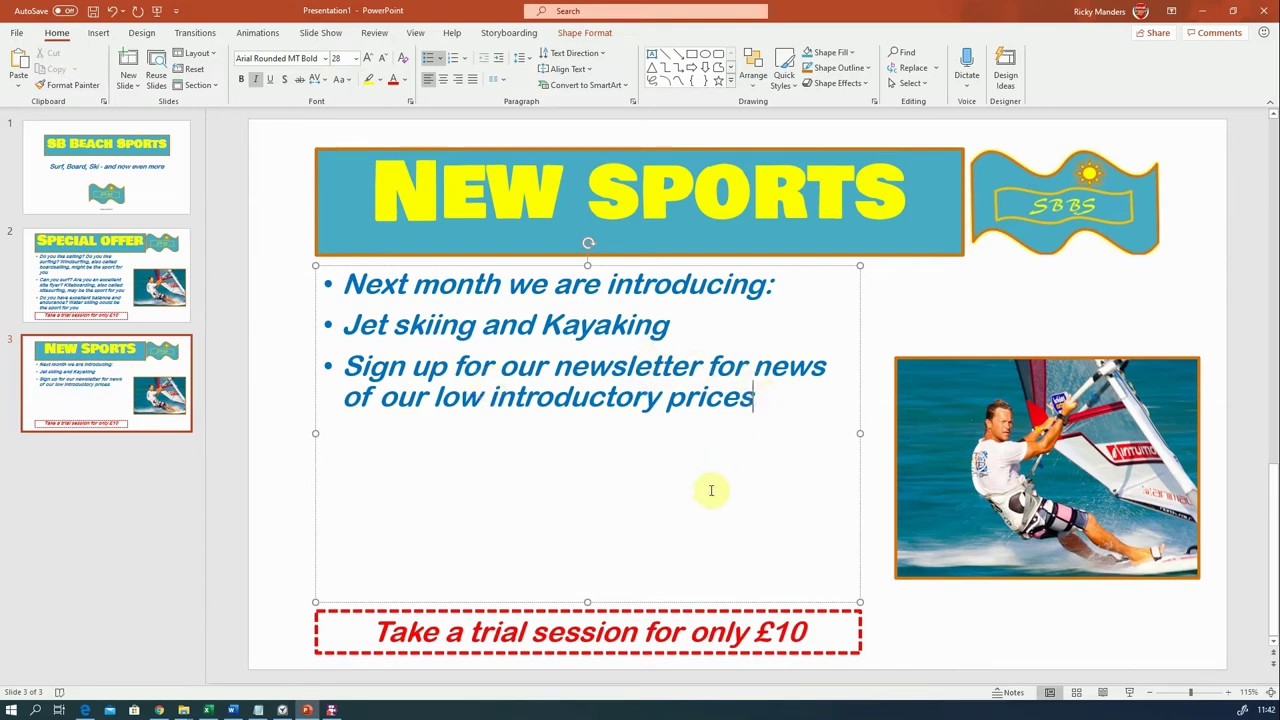
# Delete the "Take a trial session for only £10" box and remove the bullet from the newsletter sign-up line.
pyautogui.click(694, 609)
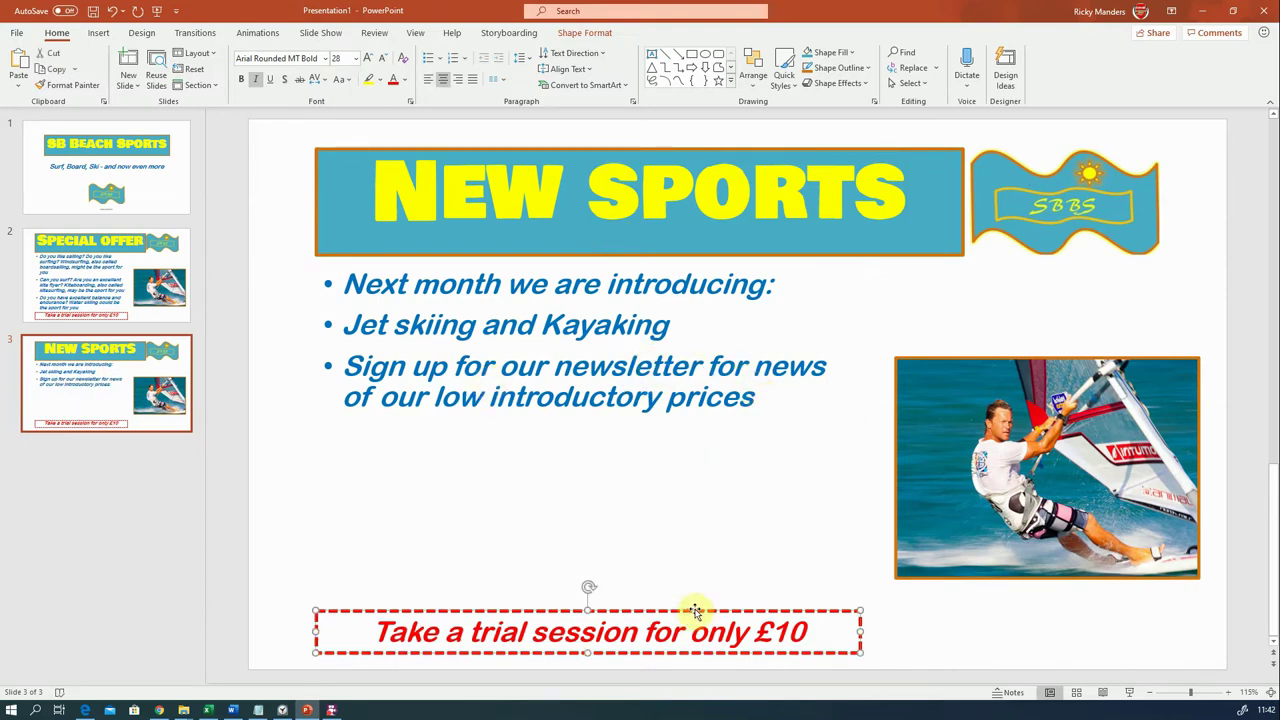
pyautogui.press('Delete')
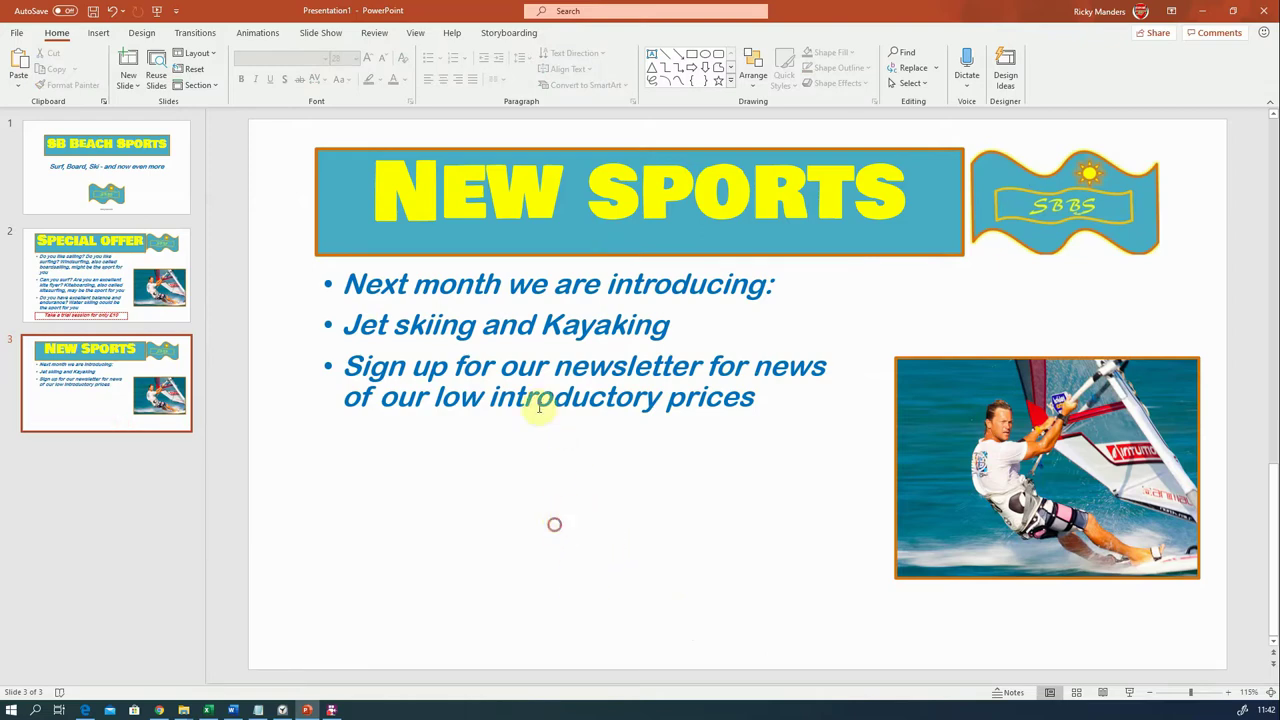
pyautogui.click(538, 326)
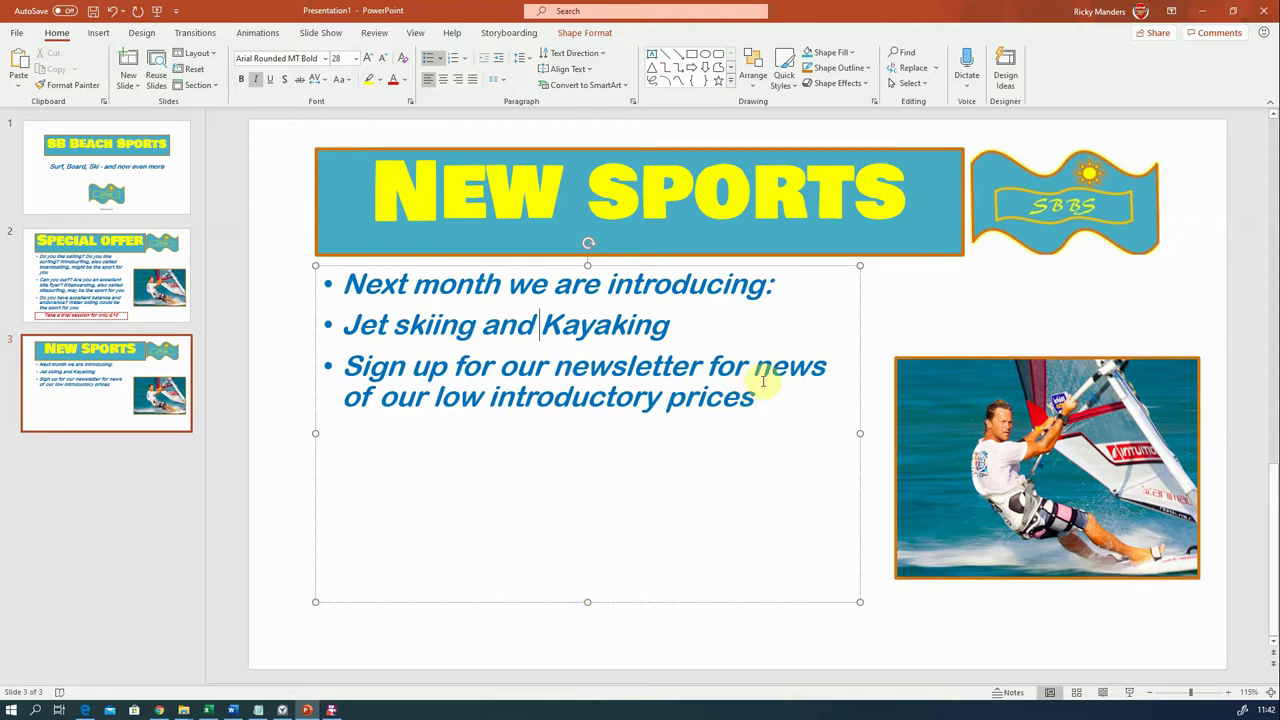
pyautogui.click(342, 364)
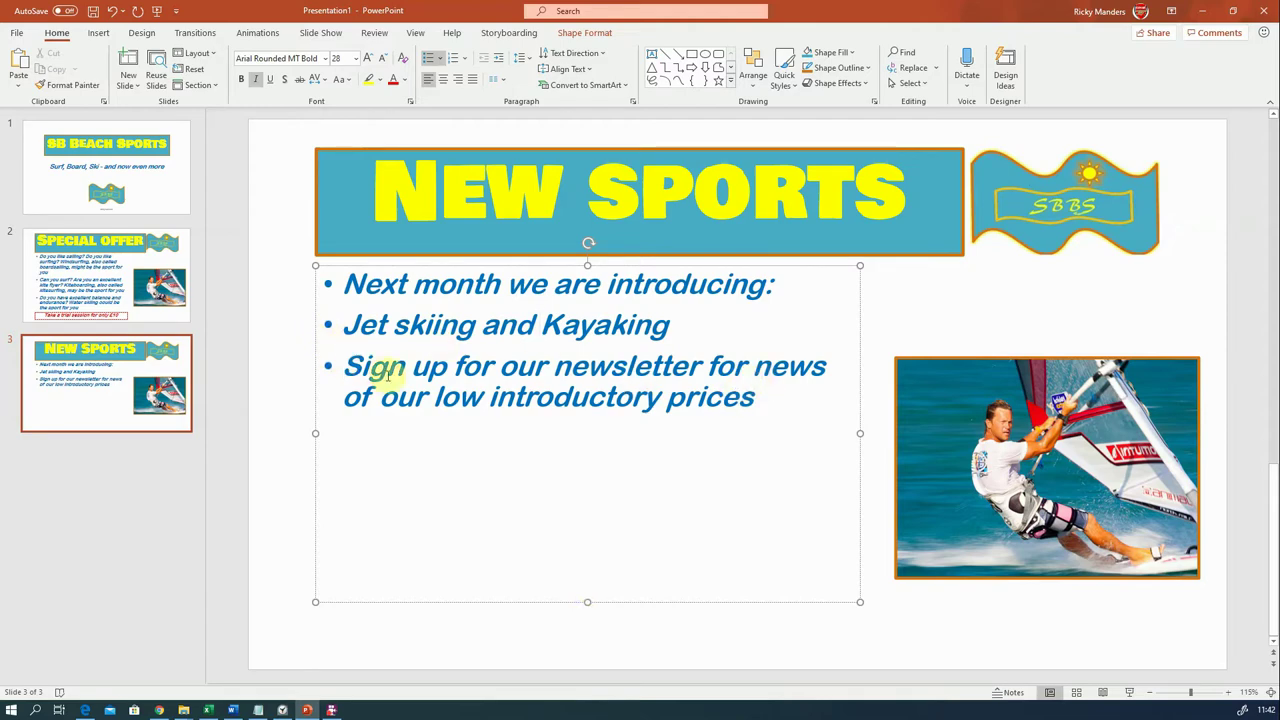
pyautogui.press('BackSpace')
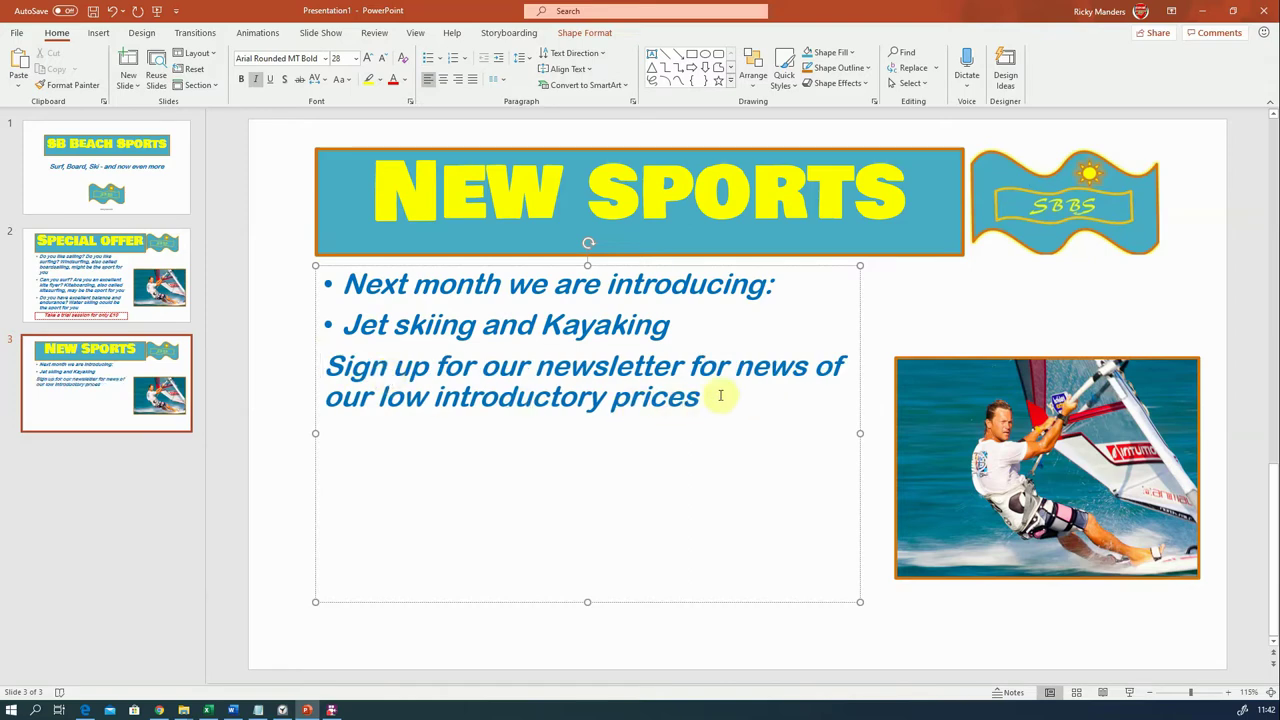
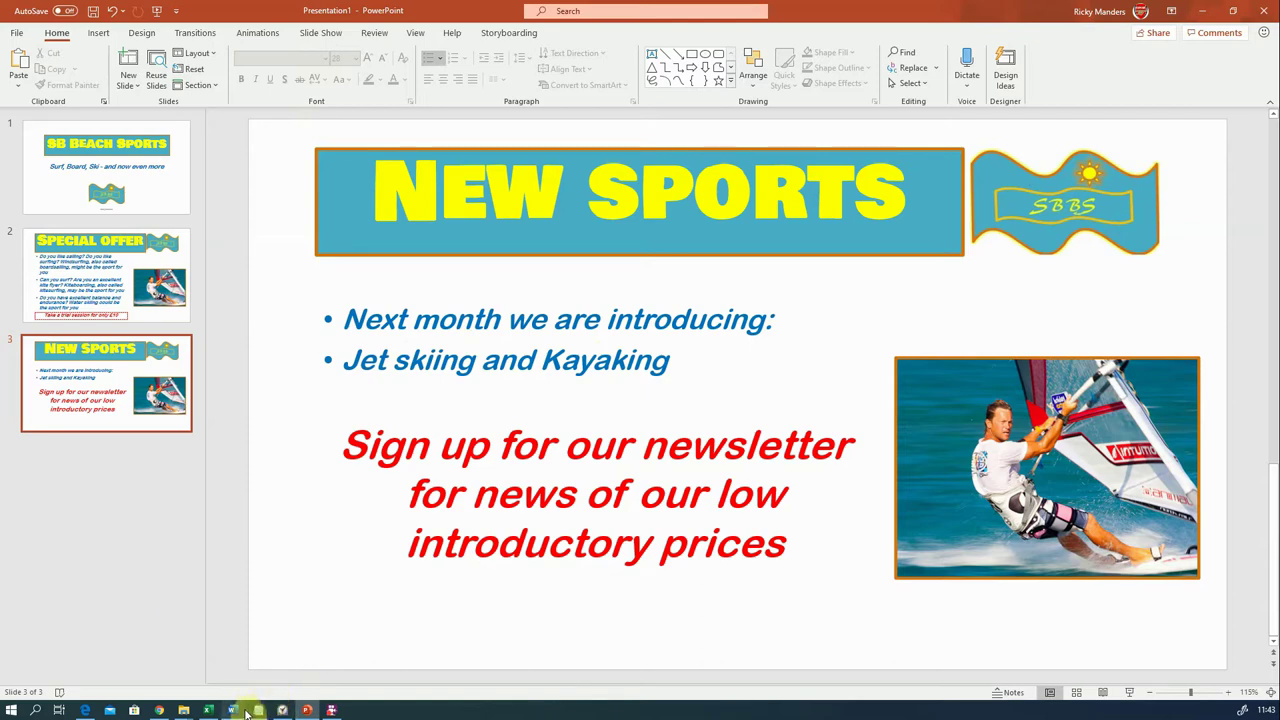
# Insert the kayak picture, image 4.jpg, from the ImagesSet20L2 folder onto the New sports slide.
pyautogui.moveTo(183, 709)
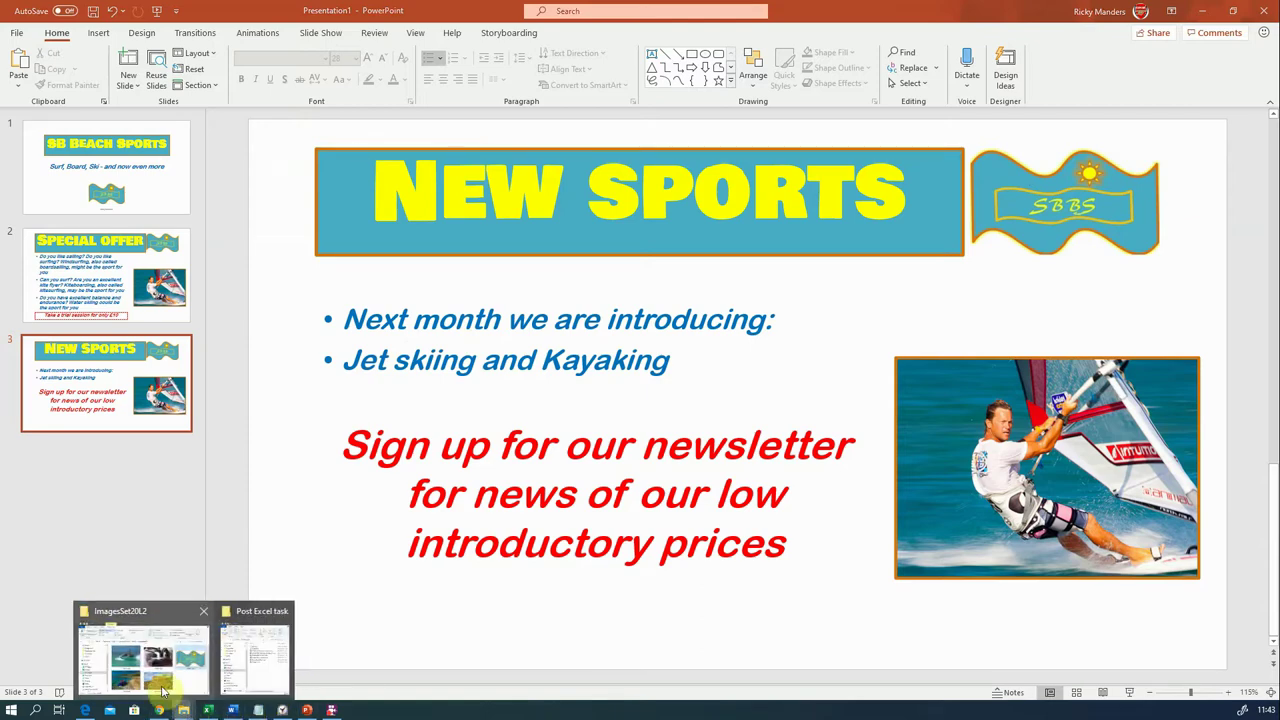
pyautogui.click(163, 690)
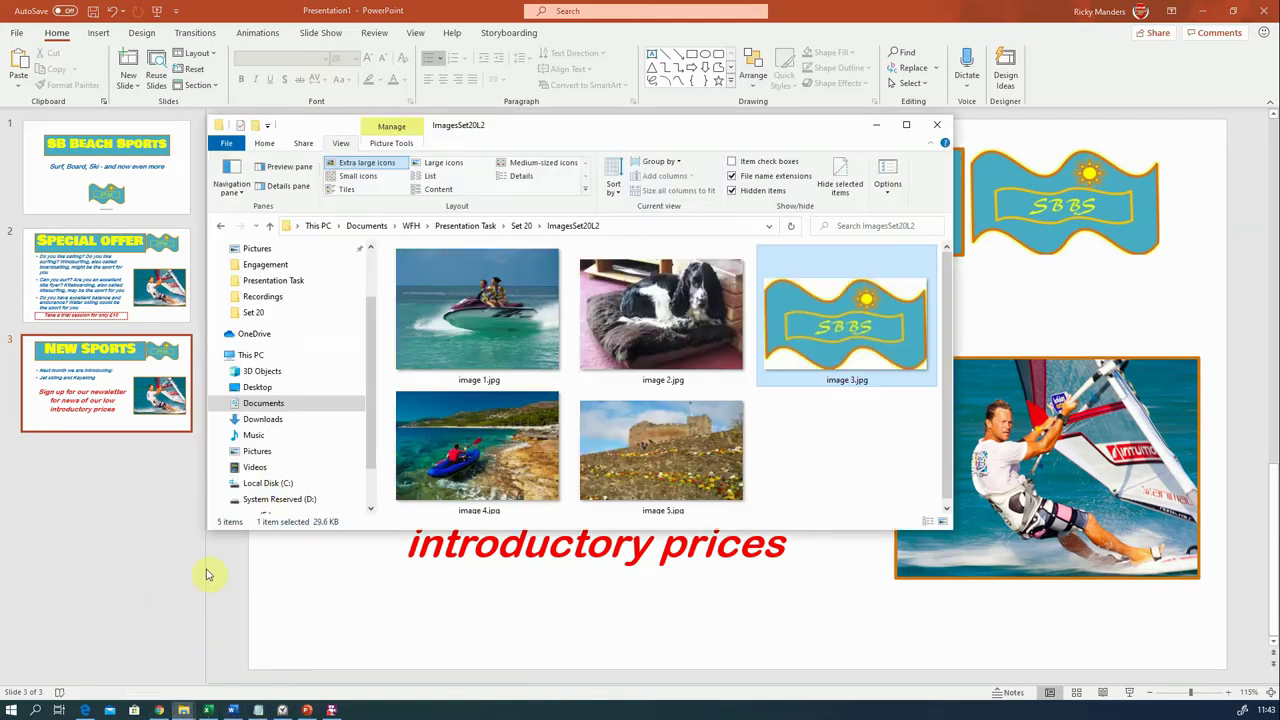
pyautogui.click(457, 452)
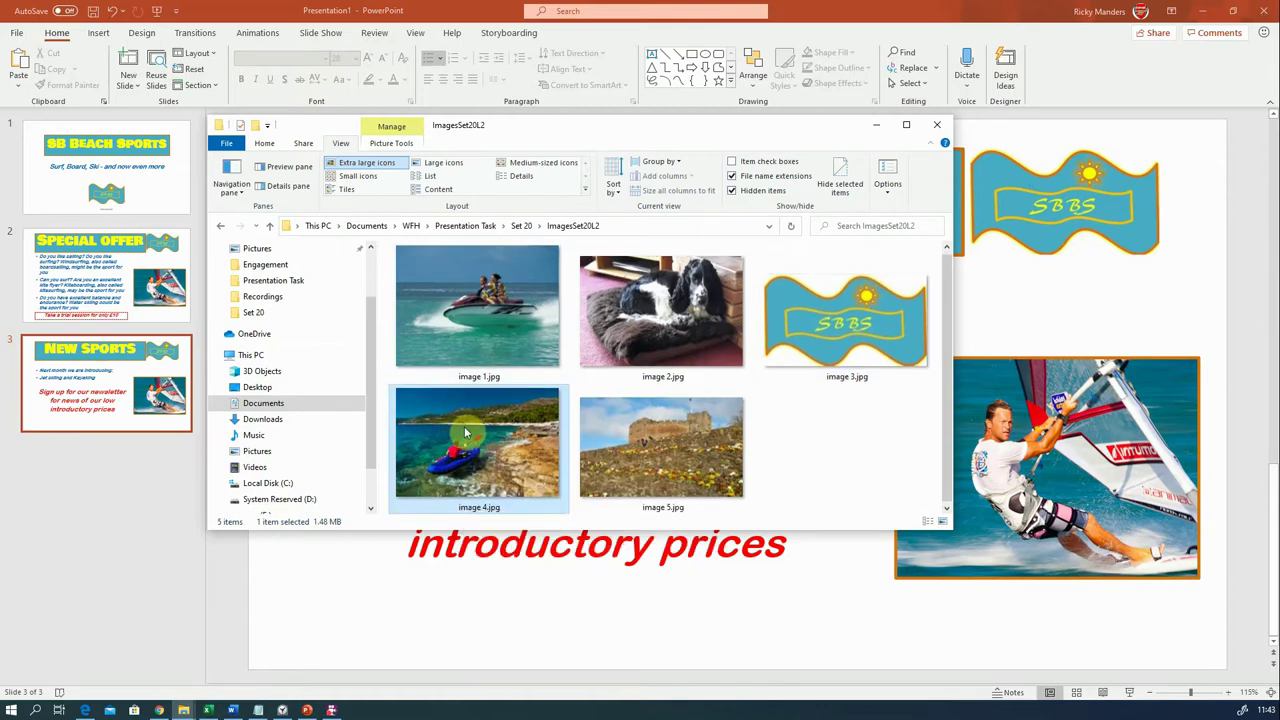
pyautogui.moveTo(465, 430); pyautogui.dragTo(676, 622)
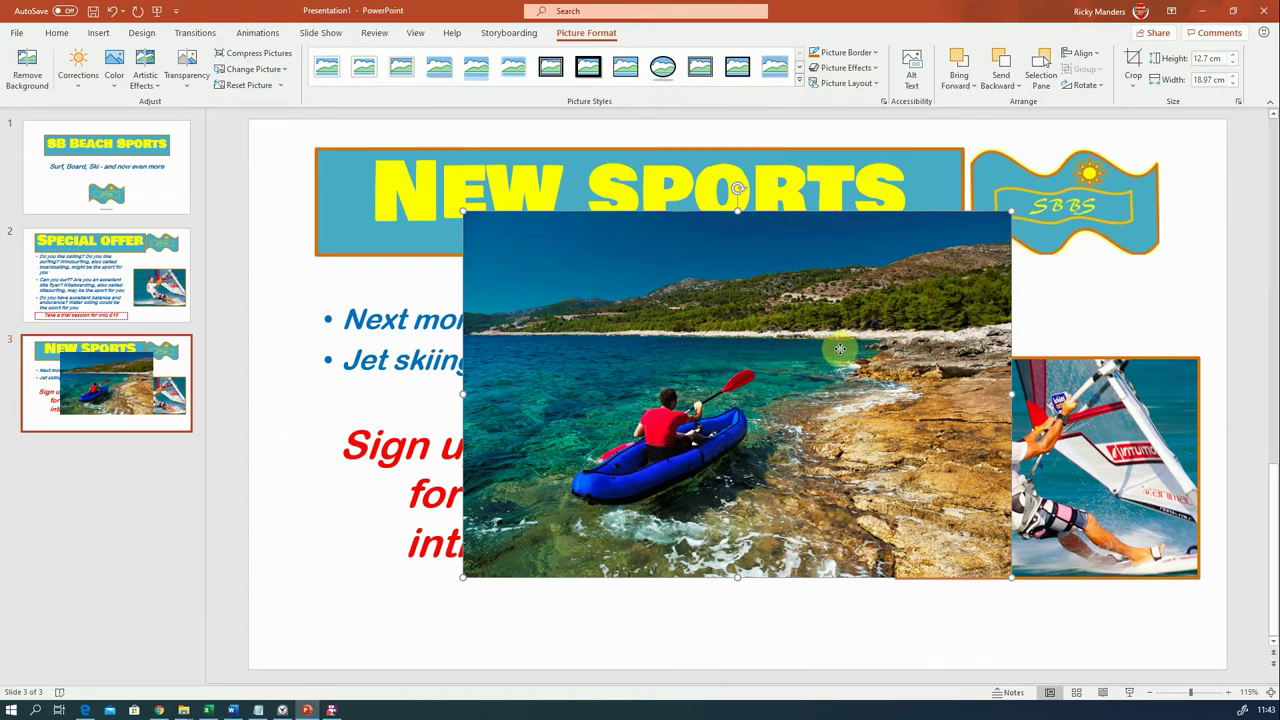
# Move the kayak picture so its lower-right corner lines up with that of the windsurfing picture.
pyautogui.moveTo(840, 348); pyautogui.dragTo(1026, 510)
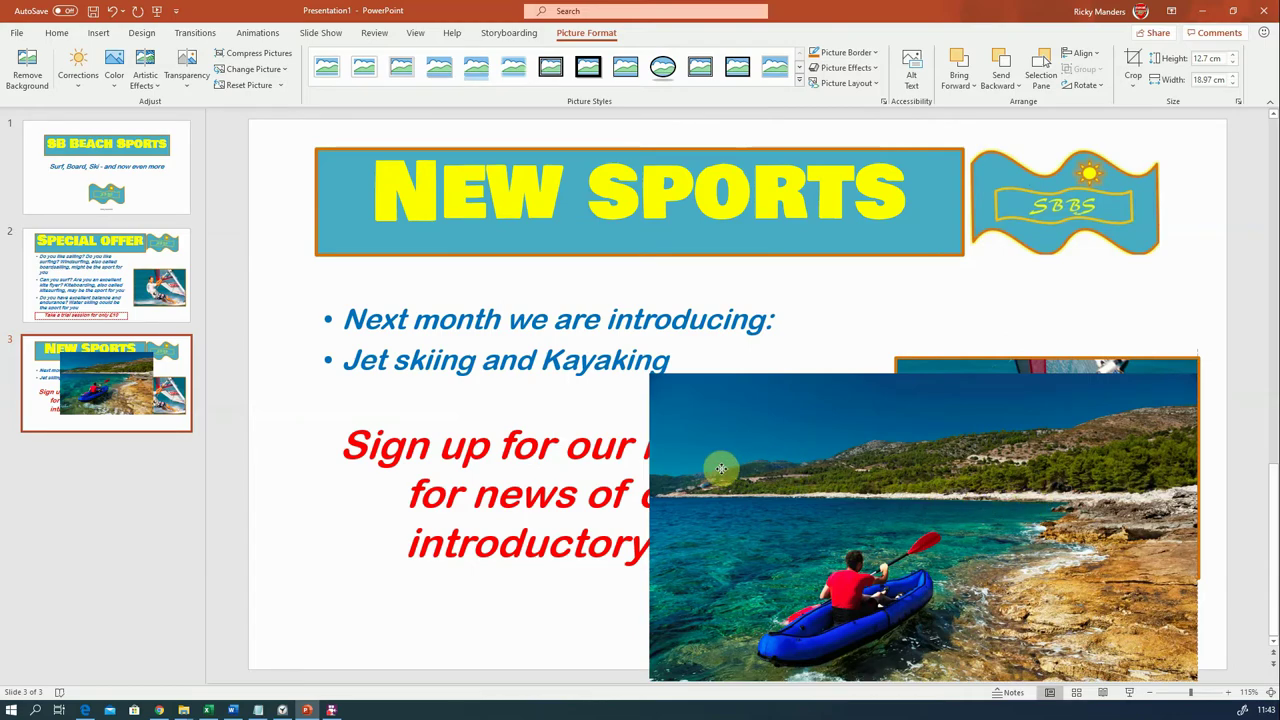
pyautogui.hotkey('ctrl', 'z')
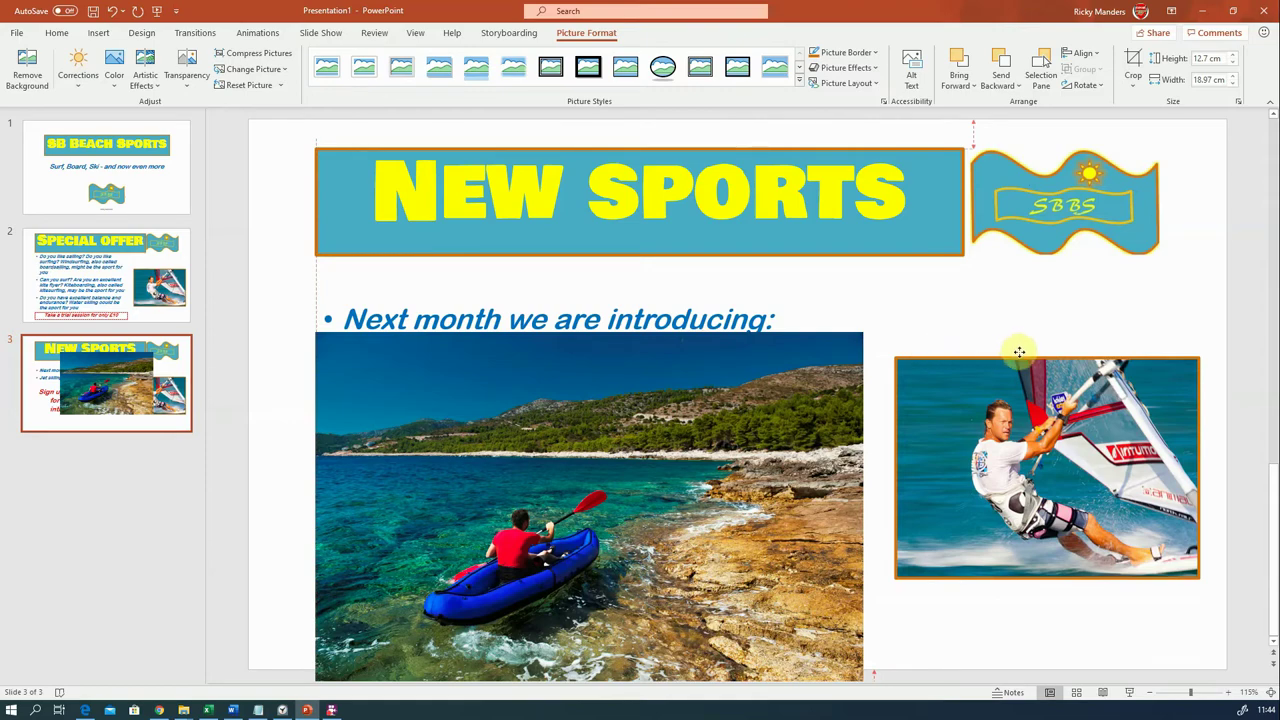
pyautogui.hotkey('ctrl', 'y')
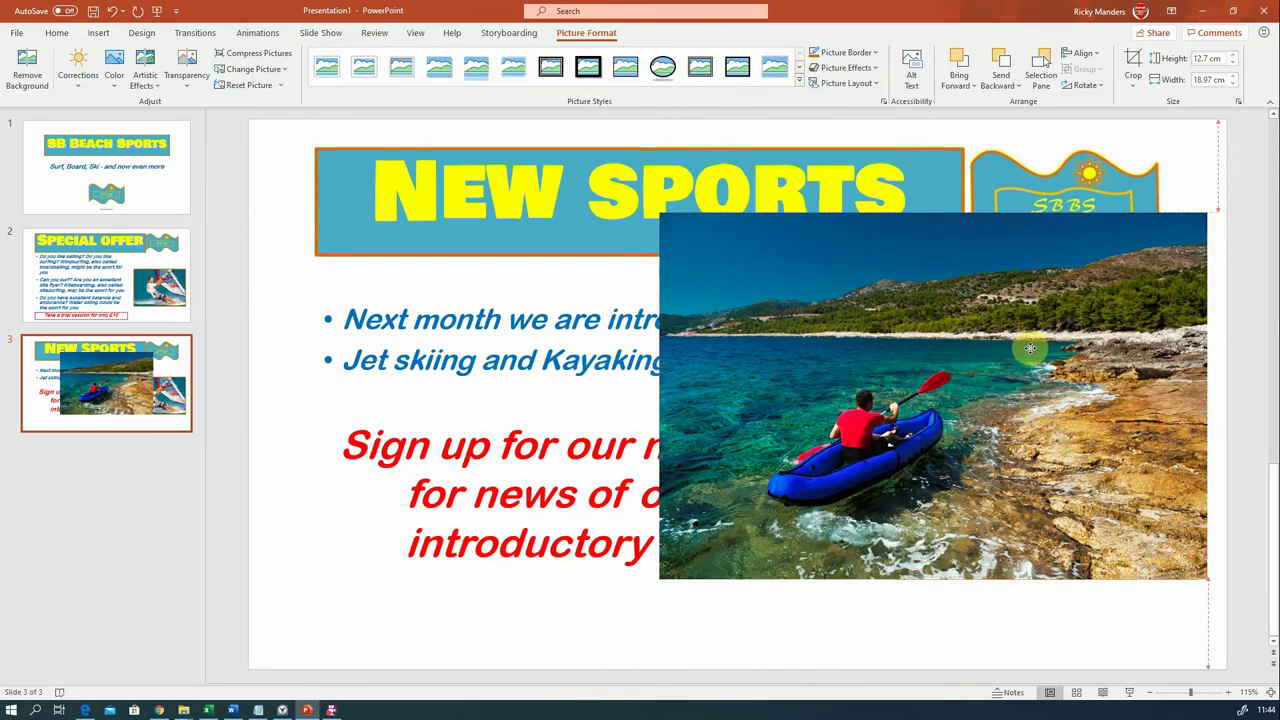
pyautogui.moveTo(1030, 350); pyautogui.dragTo(1021, 348)
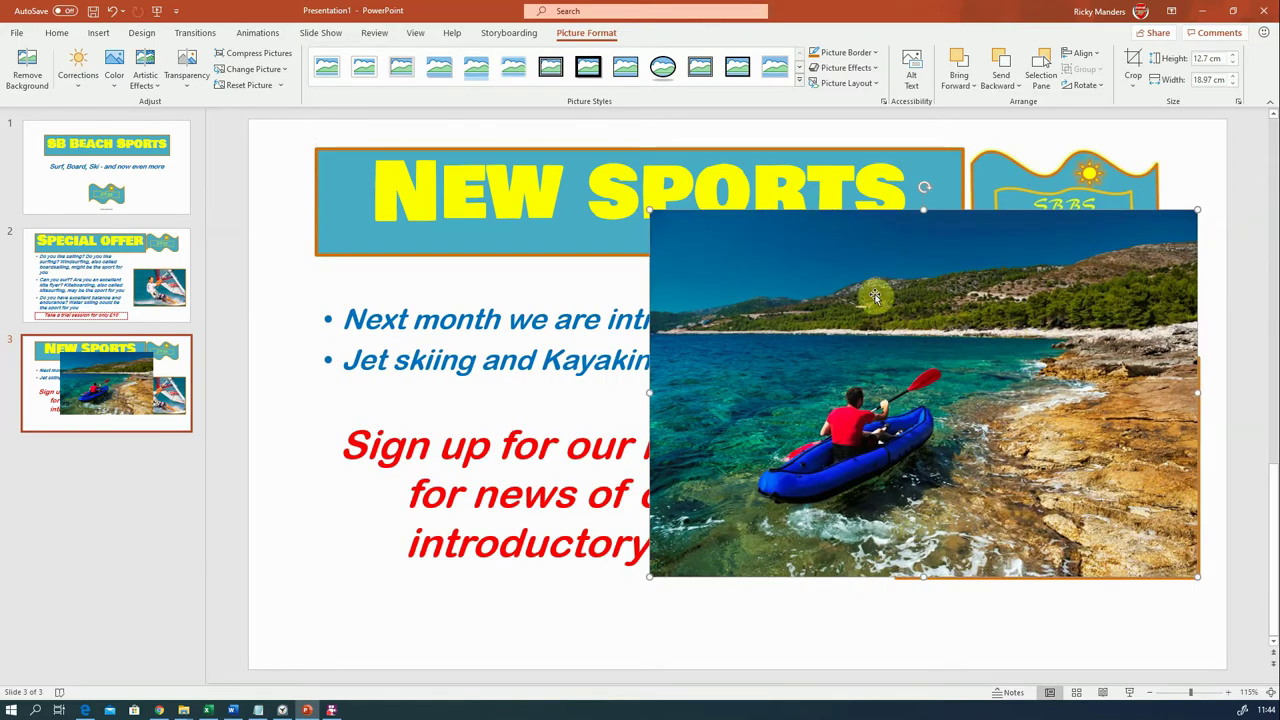
# Shrink the kayak picture to about 7.13 cm high by 10.66 cm wide and position it over the windsurfing picture.
pyautogui.moveTo(649, 209); pyautogui.dragTo(894, 384)
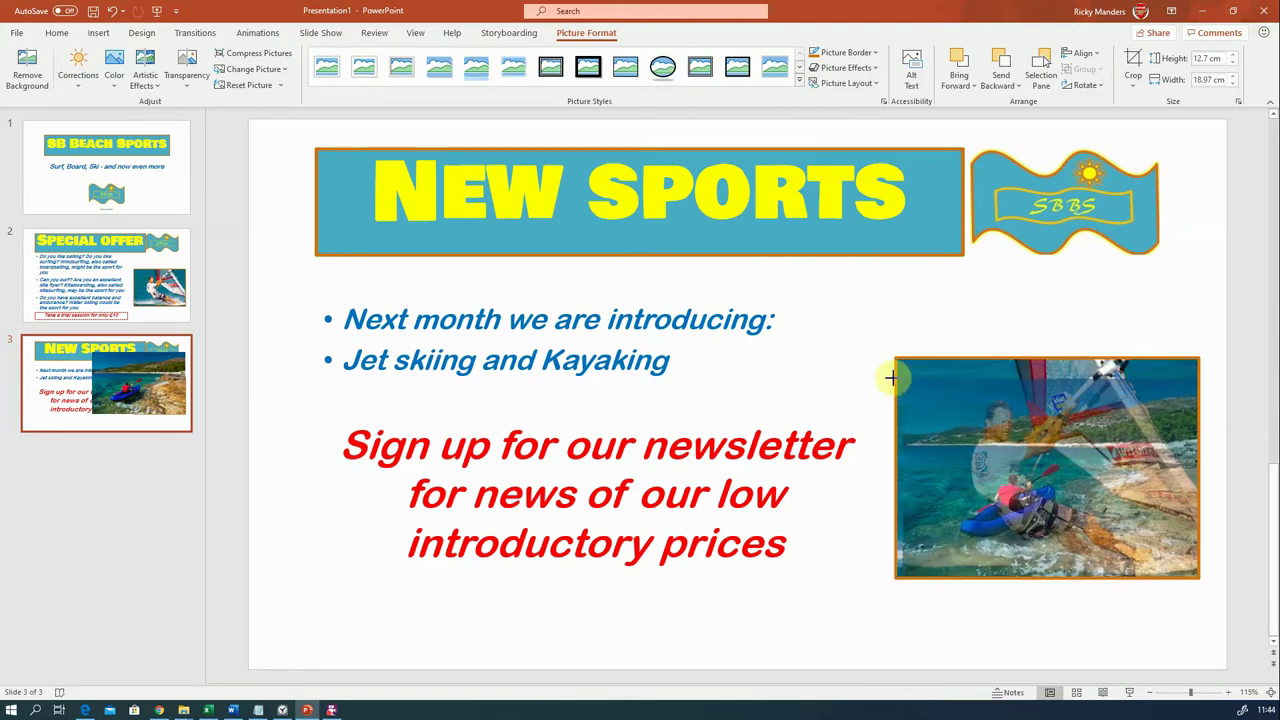
pyautogui.moveTo(894, 374); pyautogui.dragTo(888, 375)
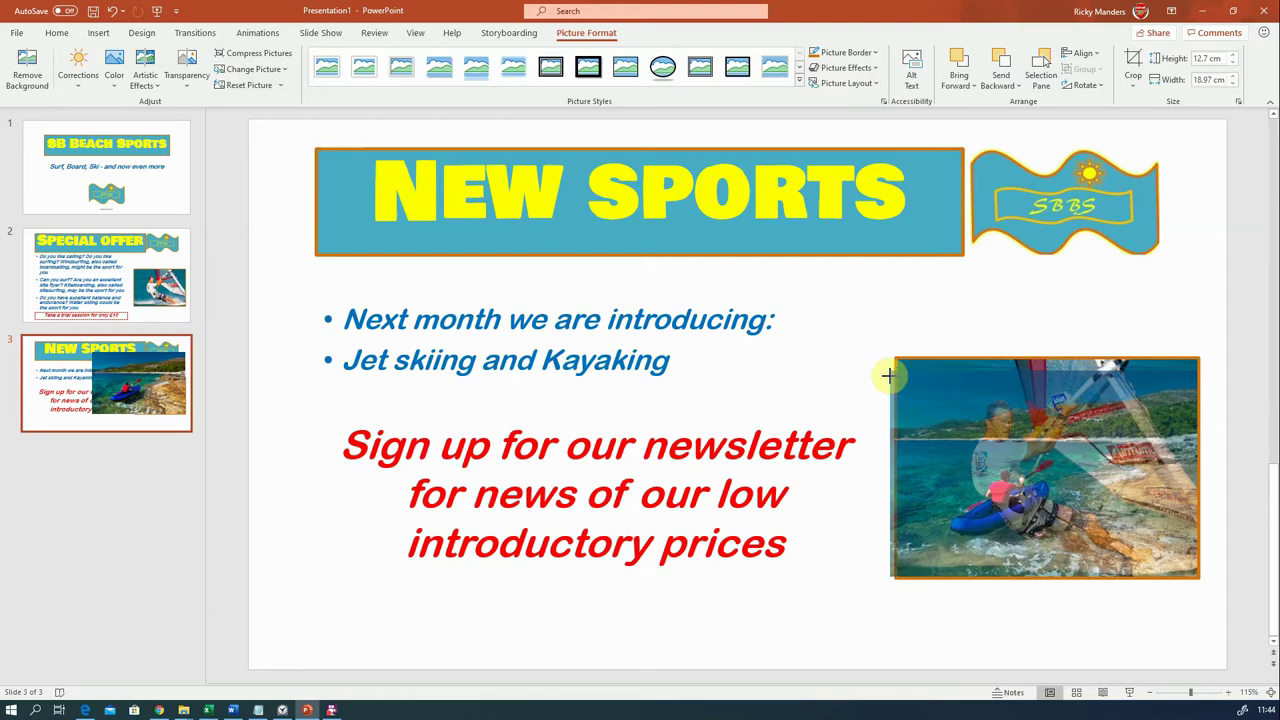
pyautogui.moveTo(888, 375); pyautogui.dragTo(889, 376)
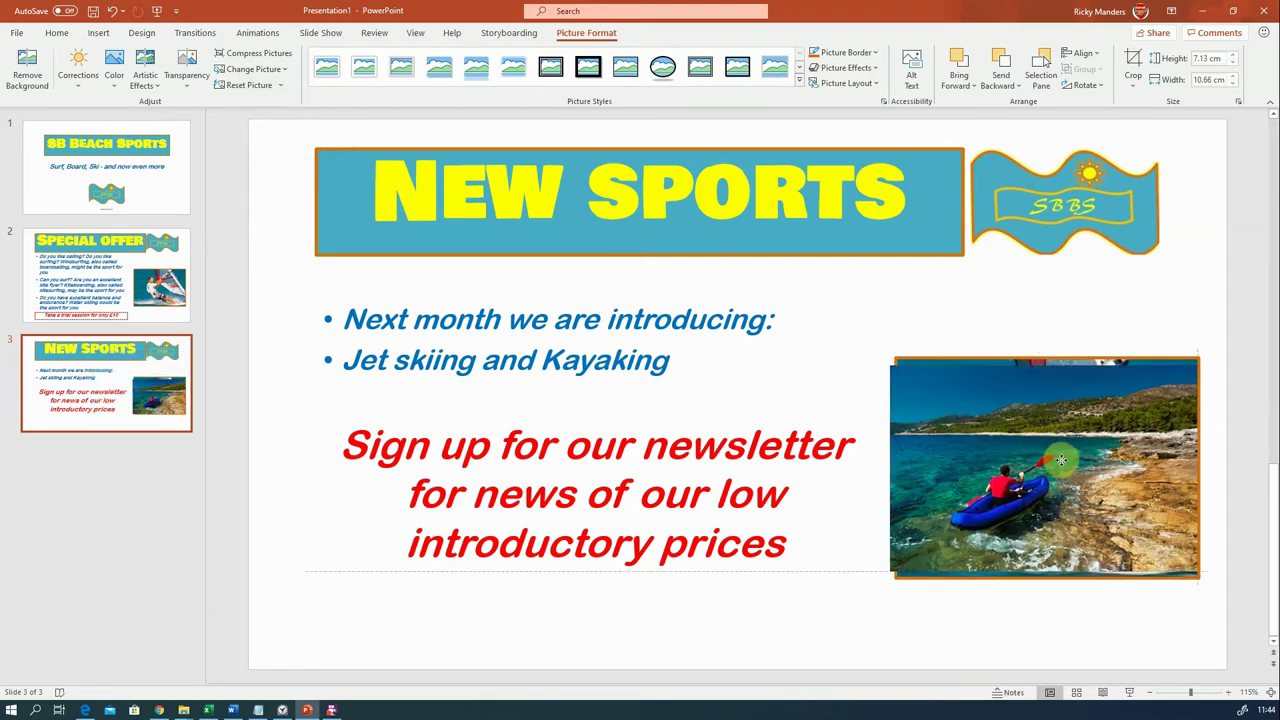
pyautogui.moveTo(1061, 459); pyautogui.dragTo(1065, 462)
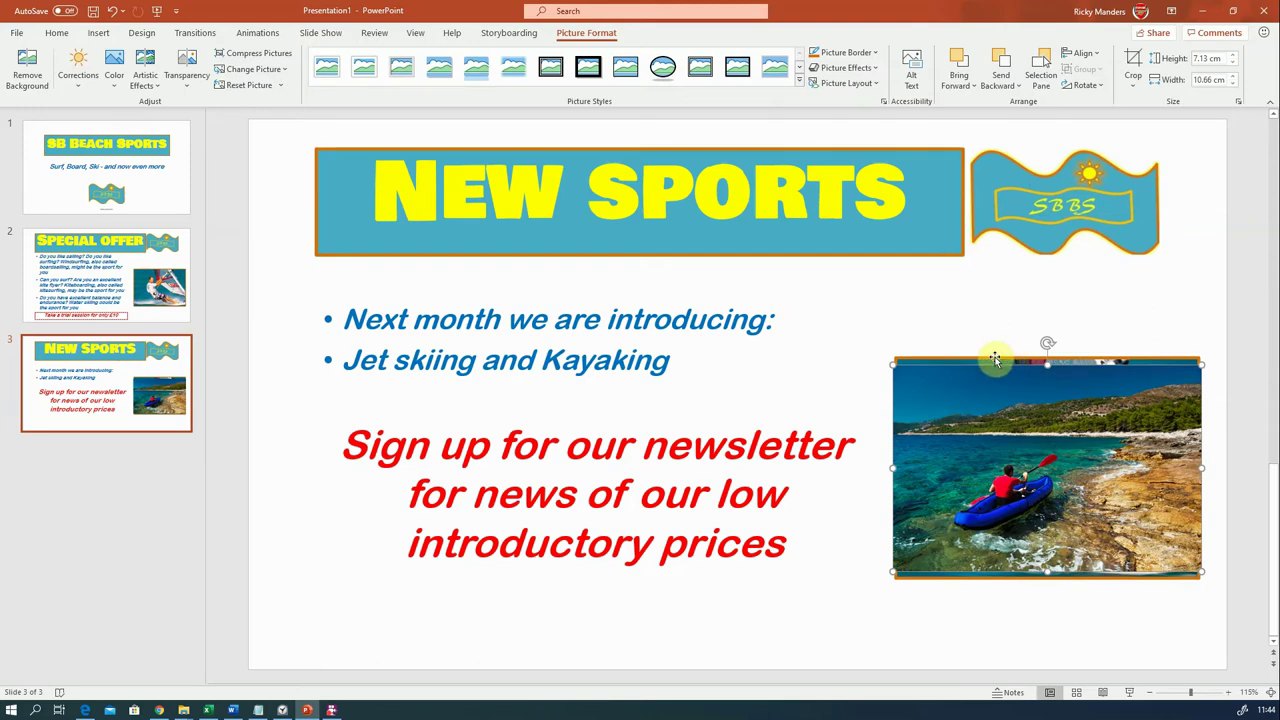
pyautogui.hotkey('ctrl', 'z')
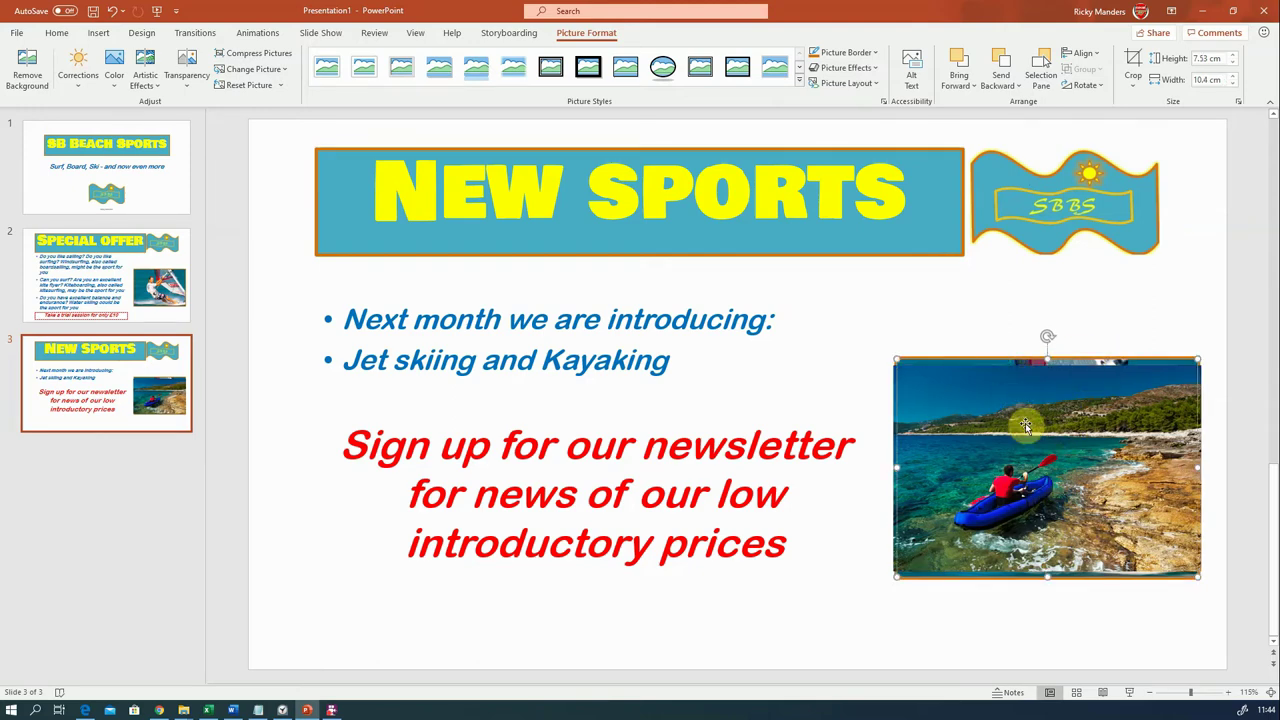
pyautogui.click(1004, 638)
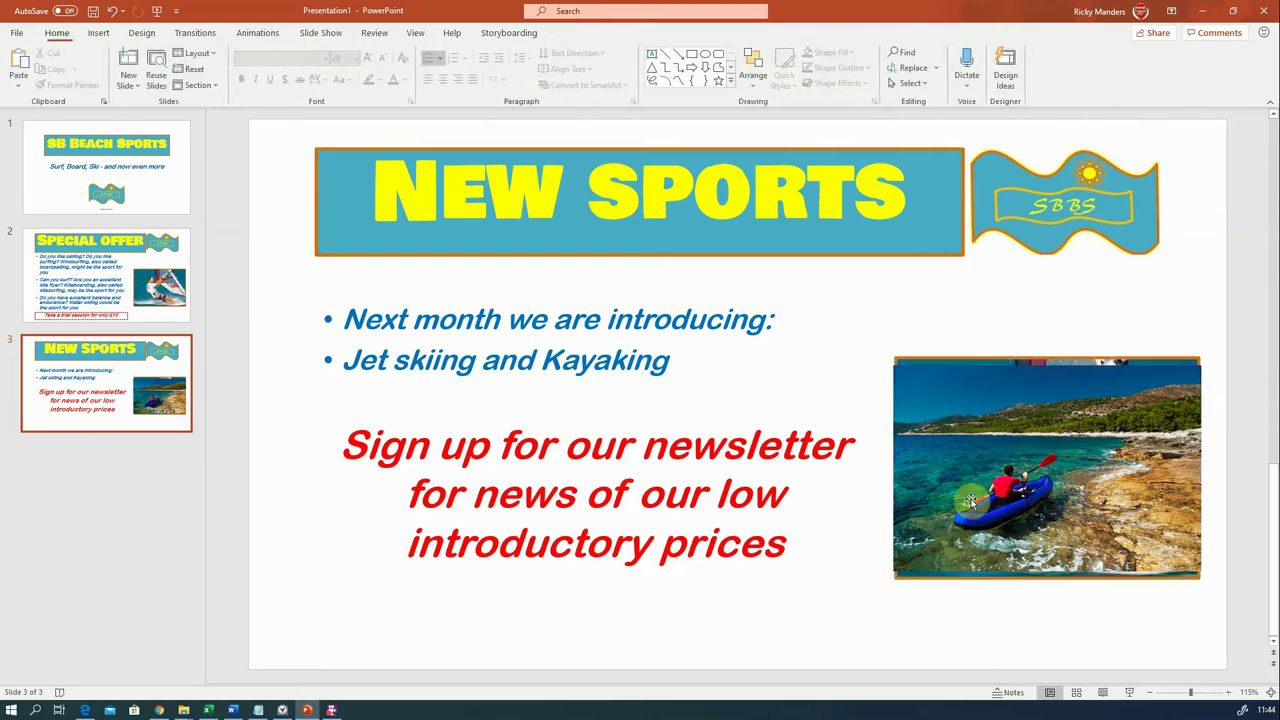
# Copy the windsurfing picture's formatting onto the kayak picture with Format Painter, and delete the windsurfing picture behind it.
pyautogui.click(957, 360)
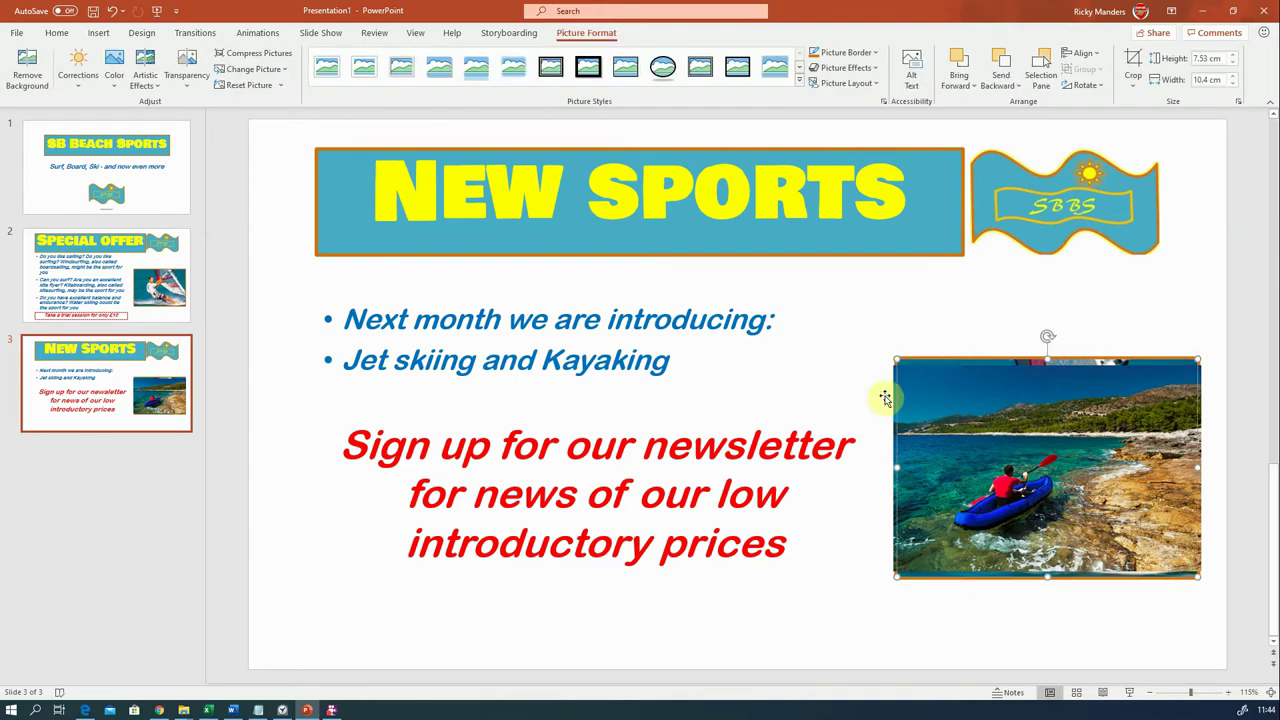
pyautogui.click(56, 33)
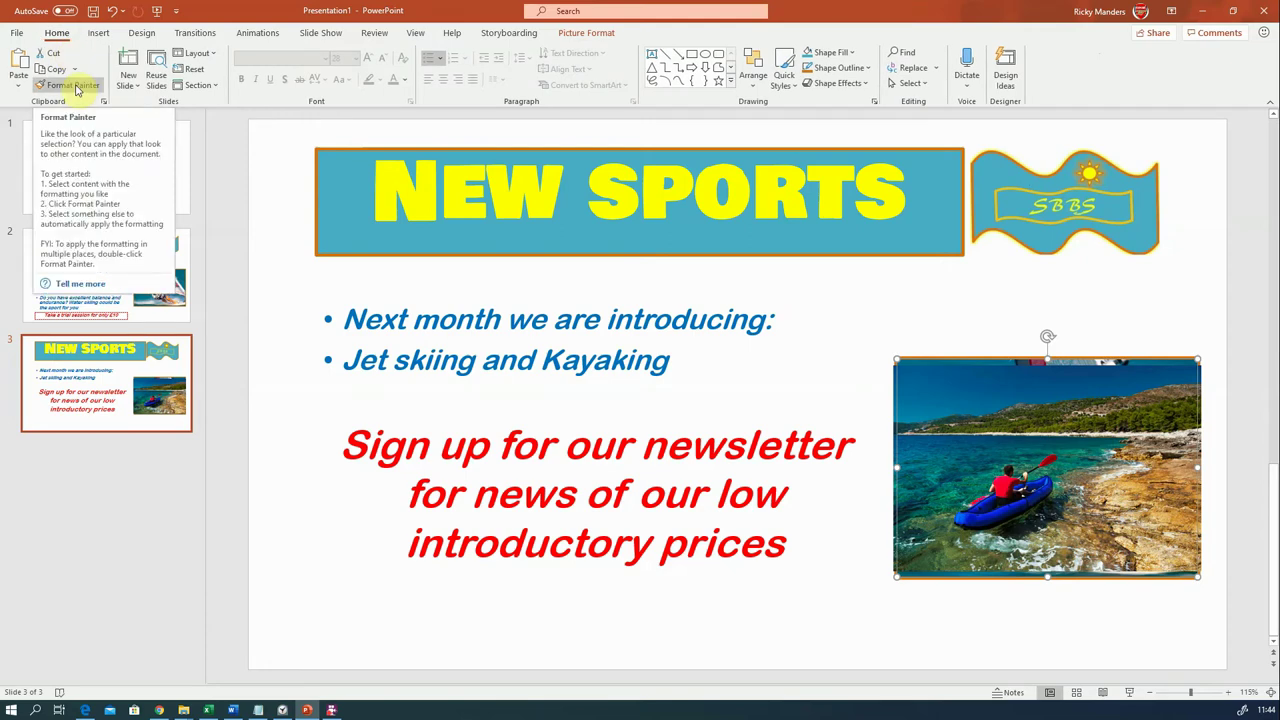
pyautogui.click(77, 86)
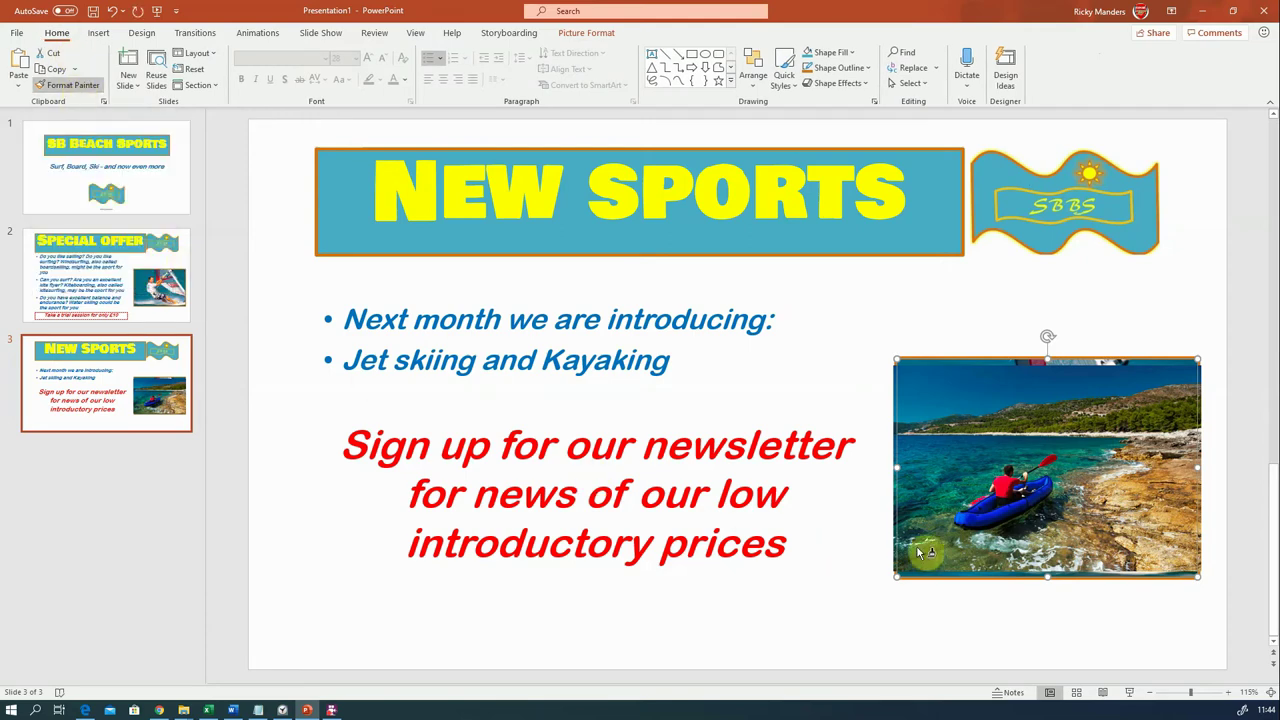
pyautogui.click(950, 410)
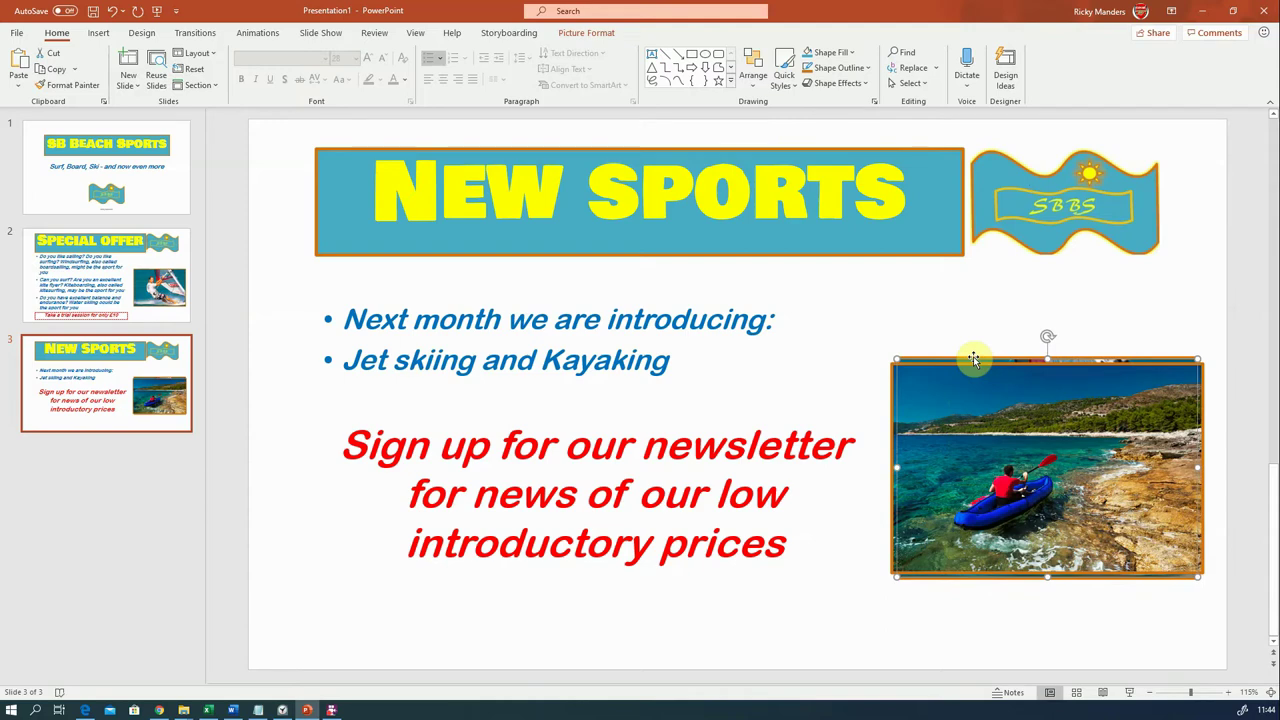
pyautogui.press('Escape')
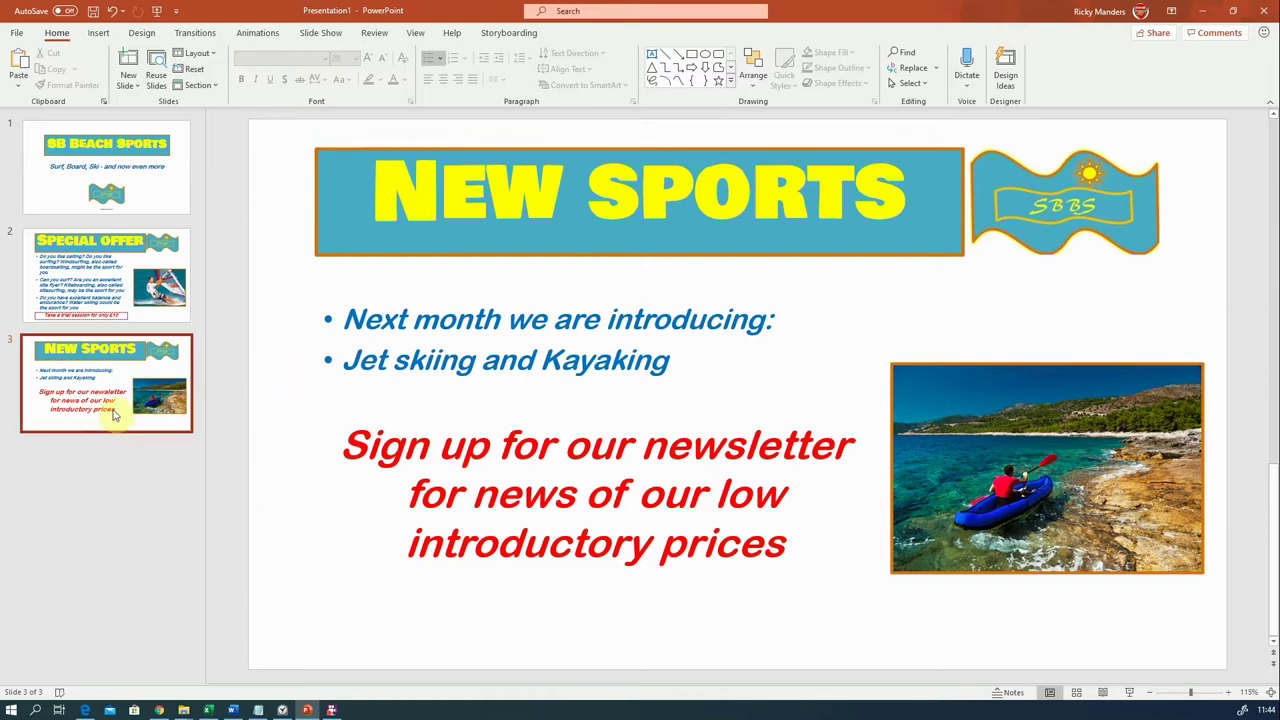
# Duplicate the New sports slide and reduce the newsletter sign-up text on the copy to 24 pt.
pyautogui.rightClick(106, 380)
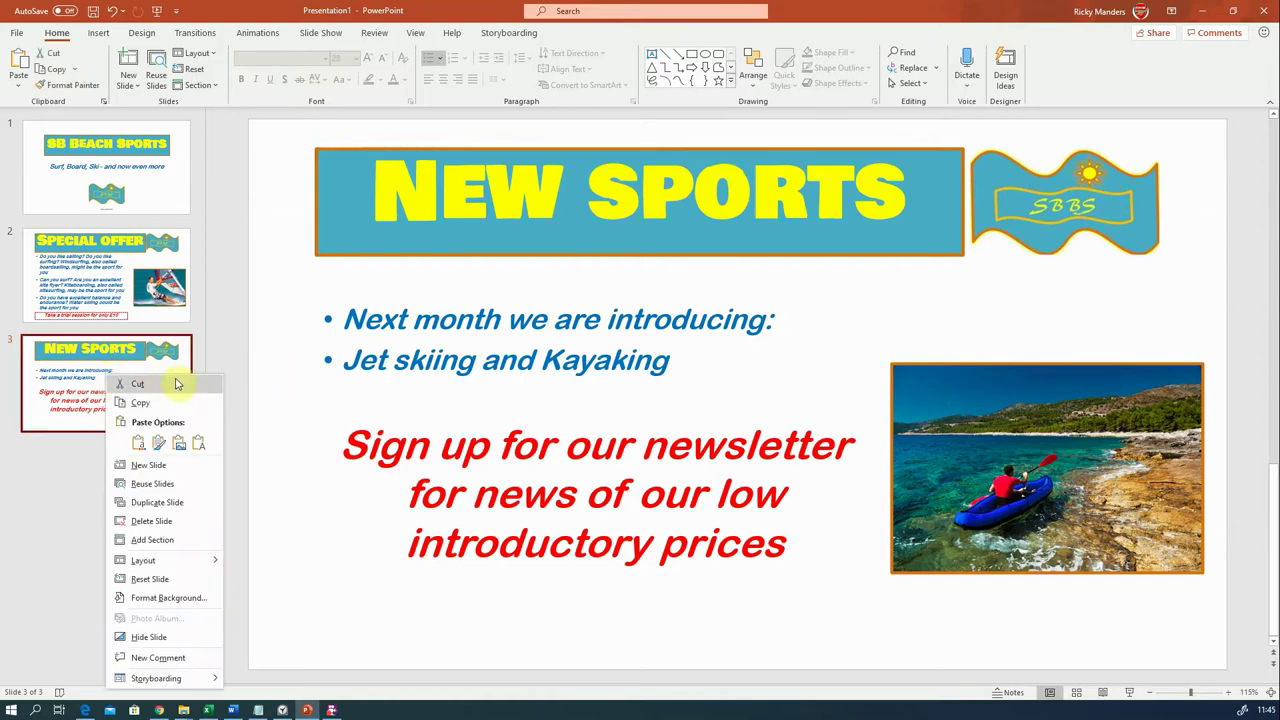
pyautogui.click(172, 503)
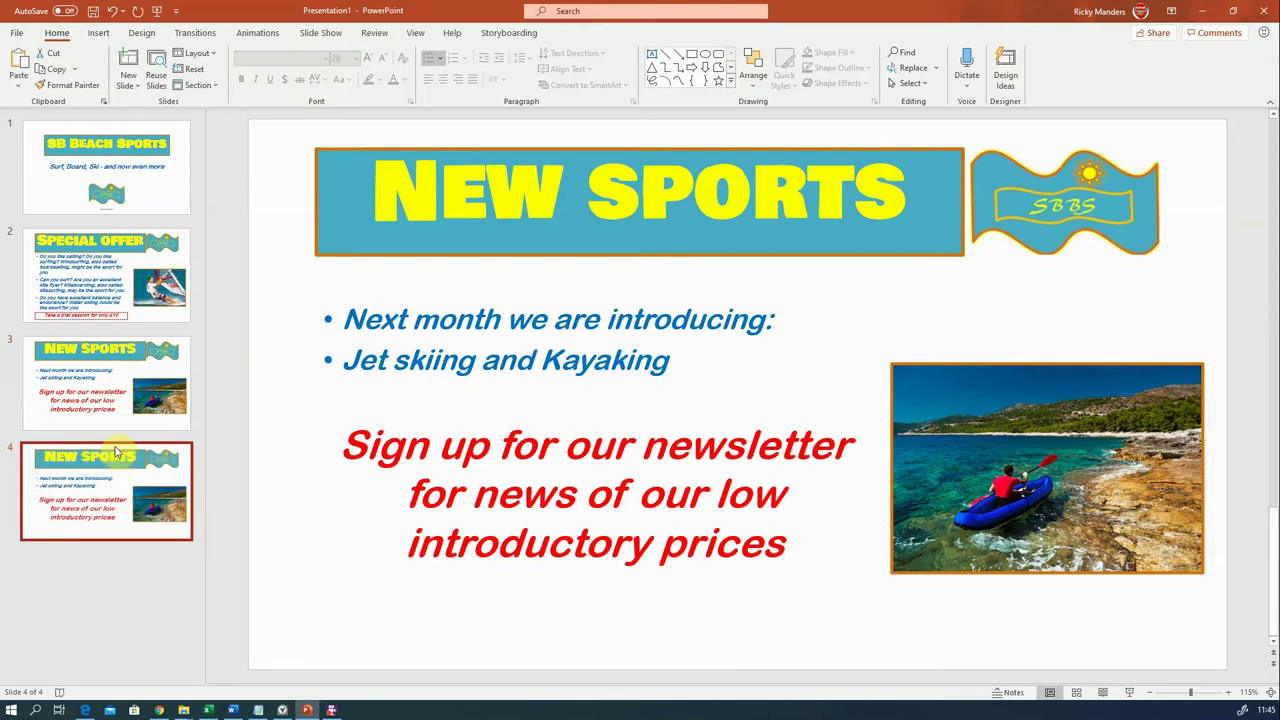
pyautogui.click(625, 497)
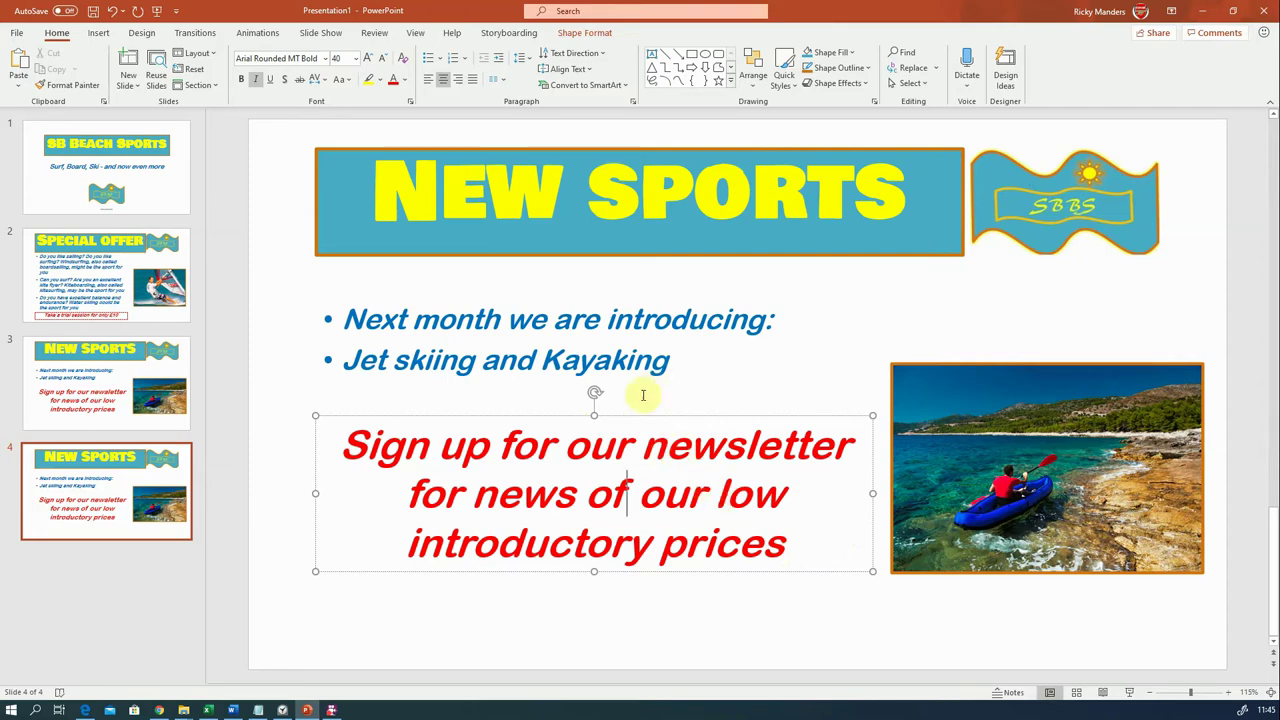
pyautogui.moveTo(800, 549); pyautogui.dragTo(346, 440)
pyautogui.click(381, 60)
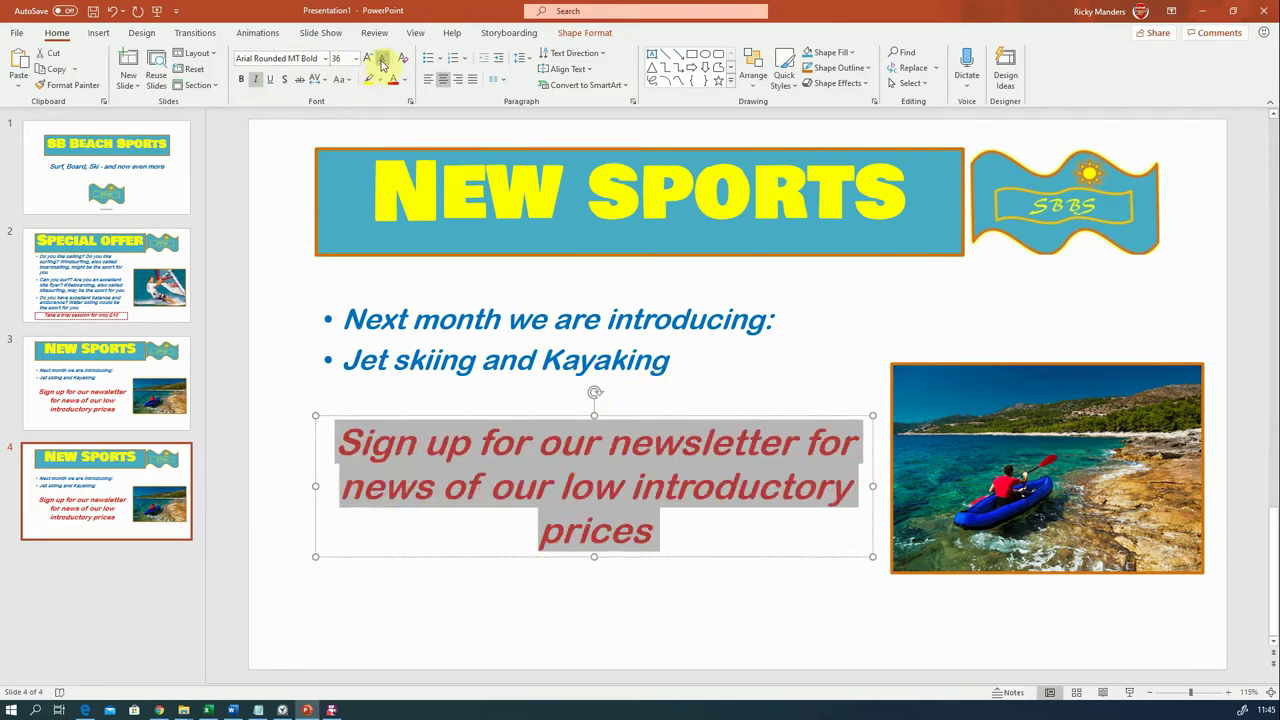
pyautogui.click(381, 60)
pyautogui.click(381, 60)
pyautogui.click(381, 60)
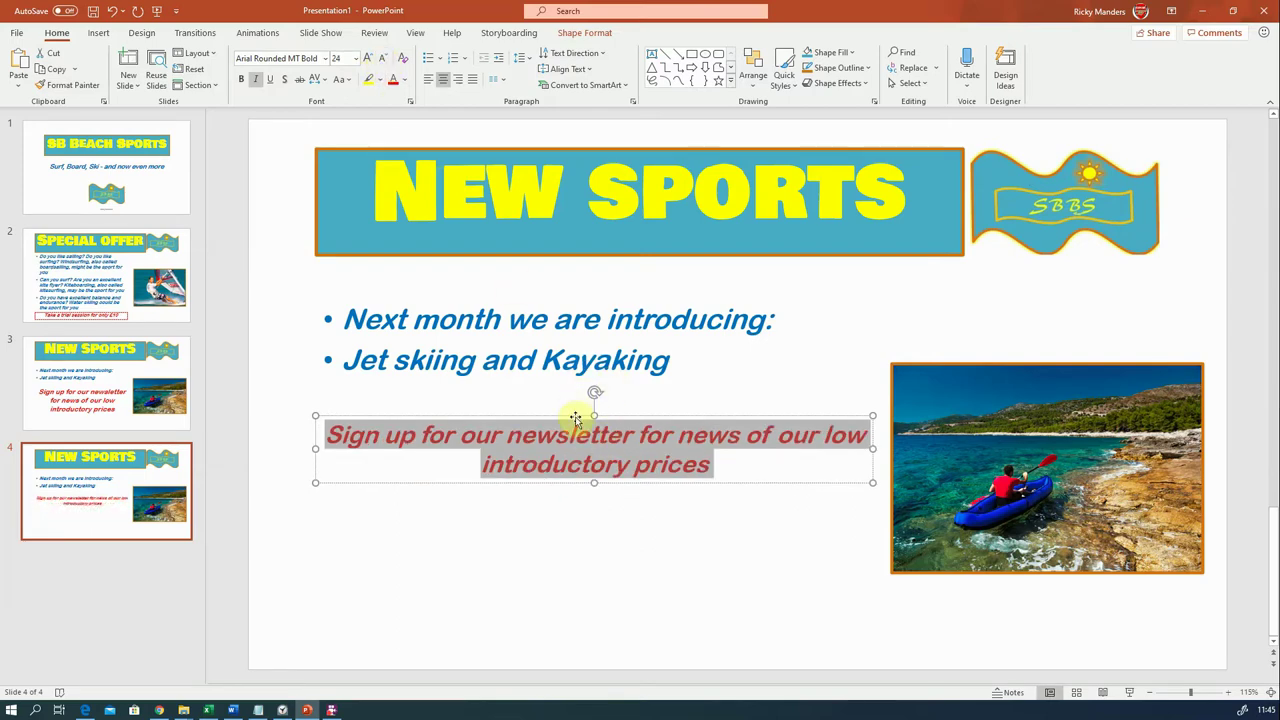
# Move the newsletter sign-up text to the bottom edge of slide 4 and extend the bullet text box down to just above it.
pyautogui.moveTo(575, 418); pyautogui.dragTo(574, 602)
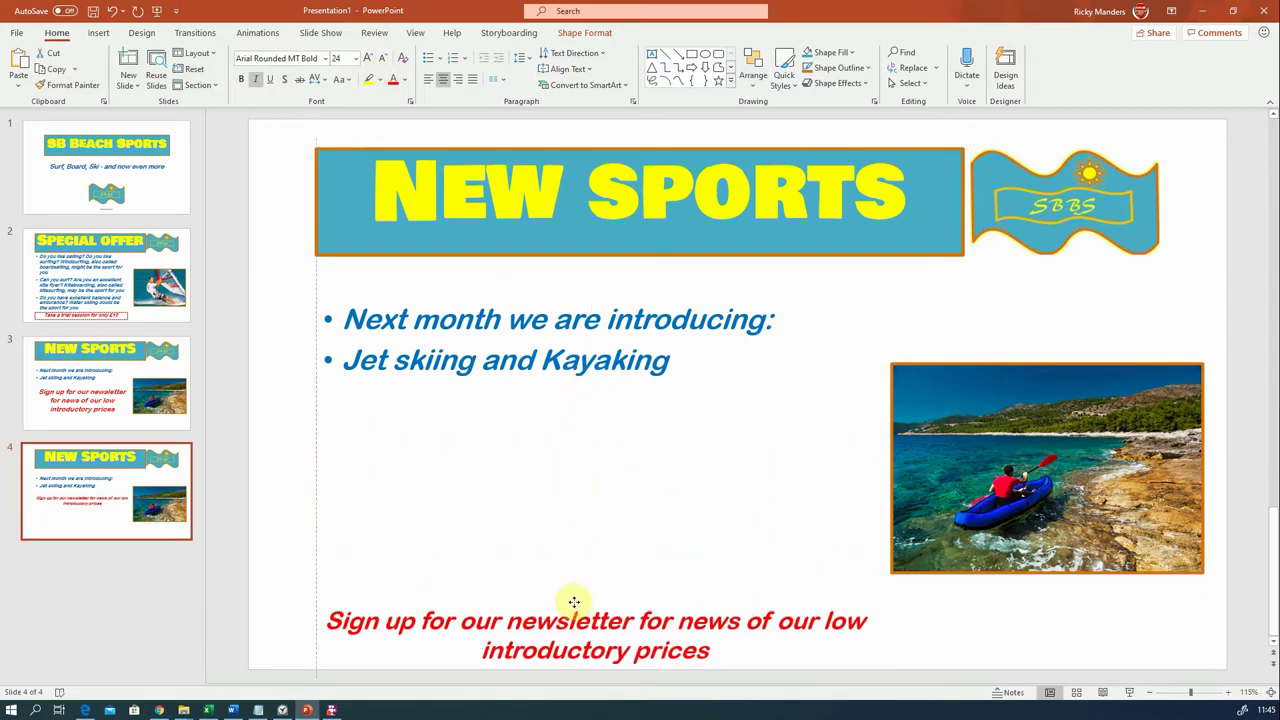
pyautogui.click(608, 352)
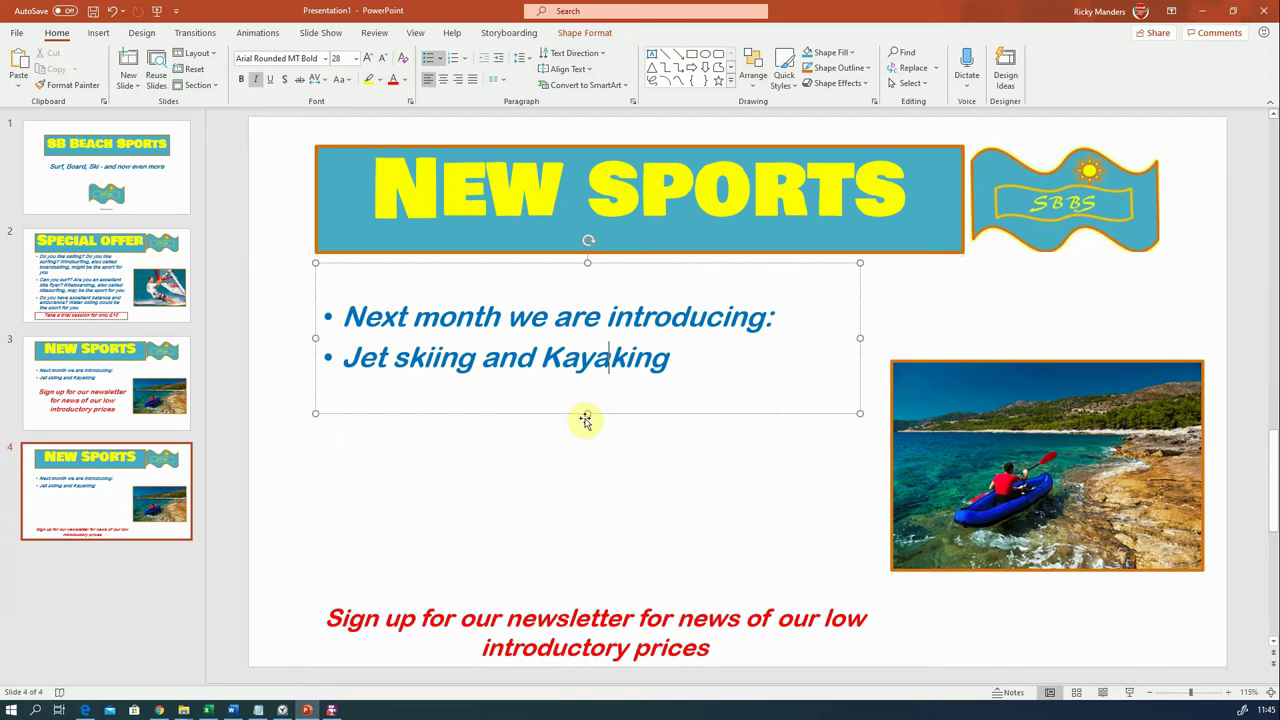
pyautogui.moveTo(586, 414); pyautogui.dragTo(580, 583)
pyautogui.click(679, 447)
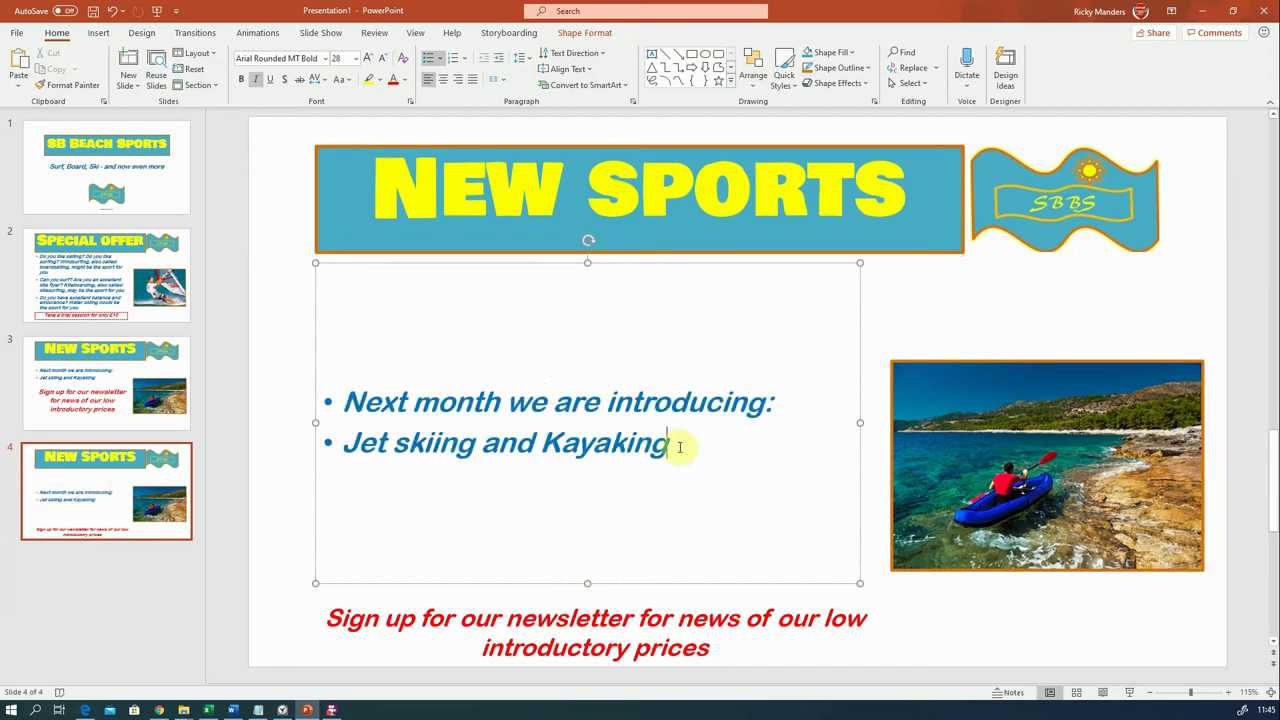
# Replace the title of slide 4 with the heading "Competition" copied from SportSet20L2.txt in Notepad.
pyautogui.click(258, 712)
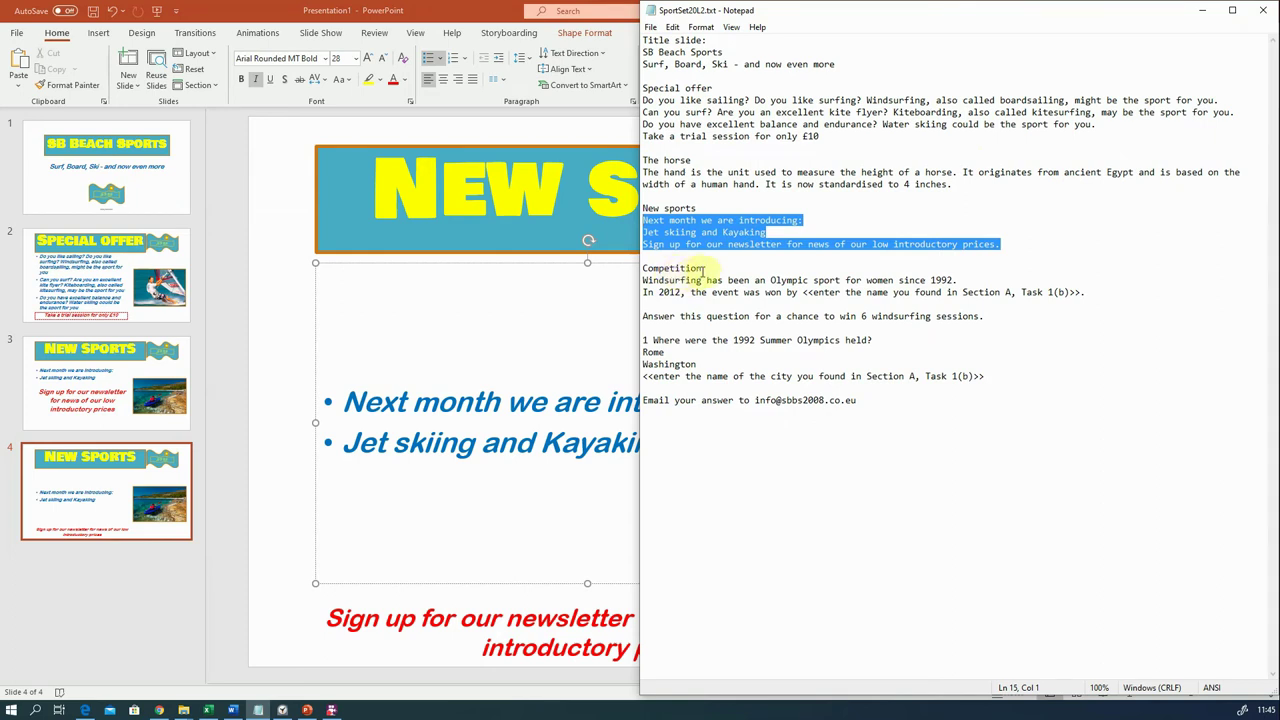
pyautogui.moveTo(643, 280); pyautogui.dragTo(606, 272)
pyautogui.hotkey('ctrl', 'c')
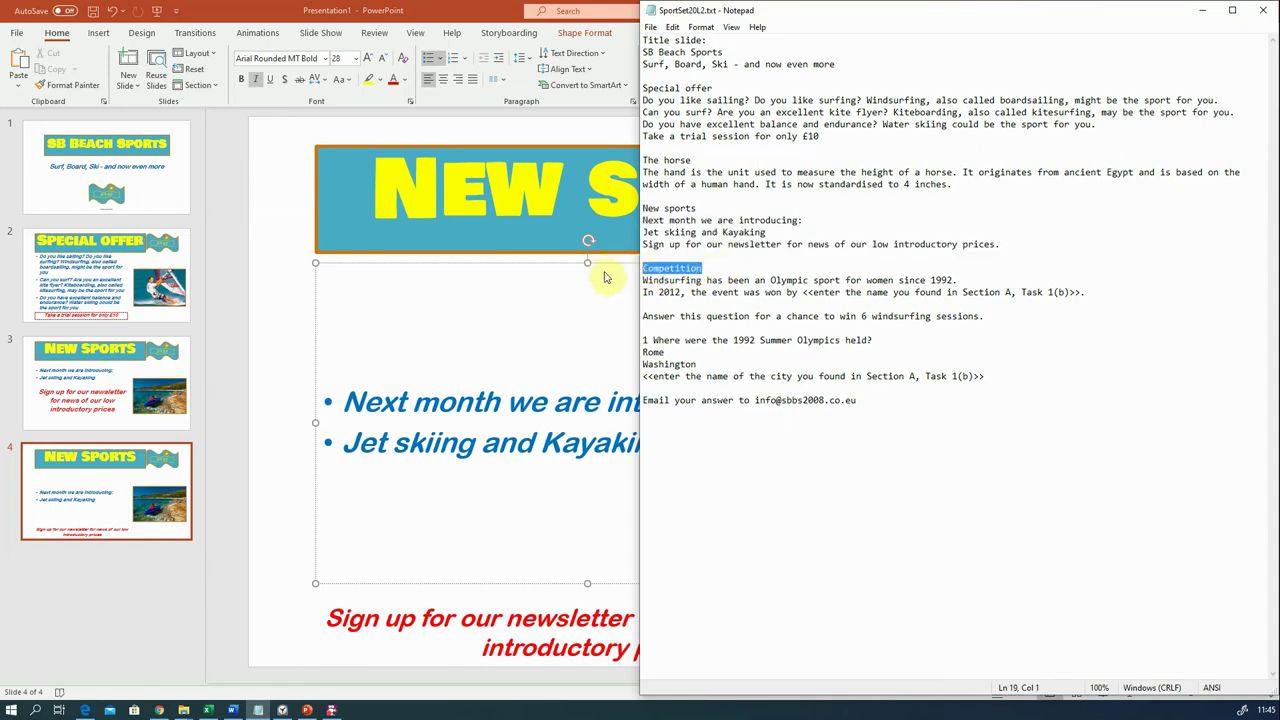
pyautogui.click(302, 342)
pyautogui.click(563, 198)
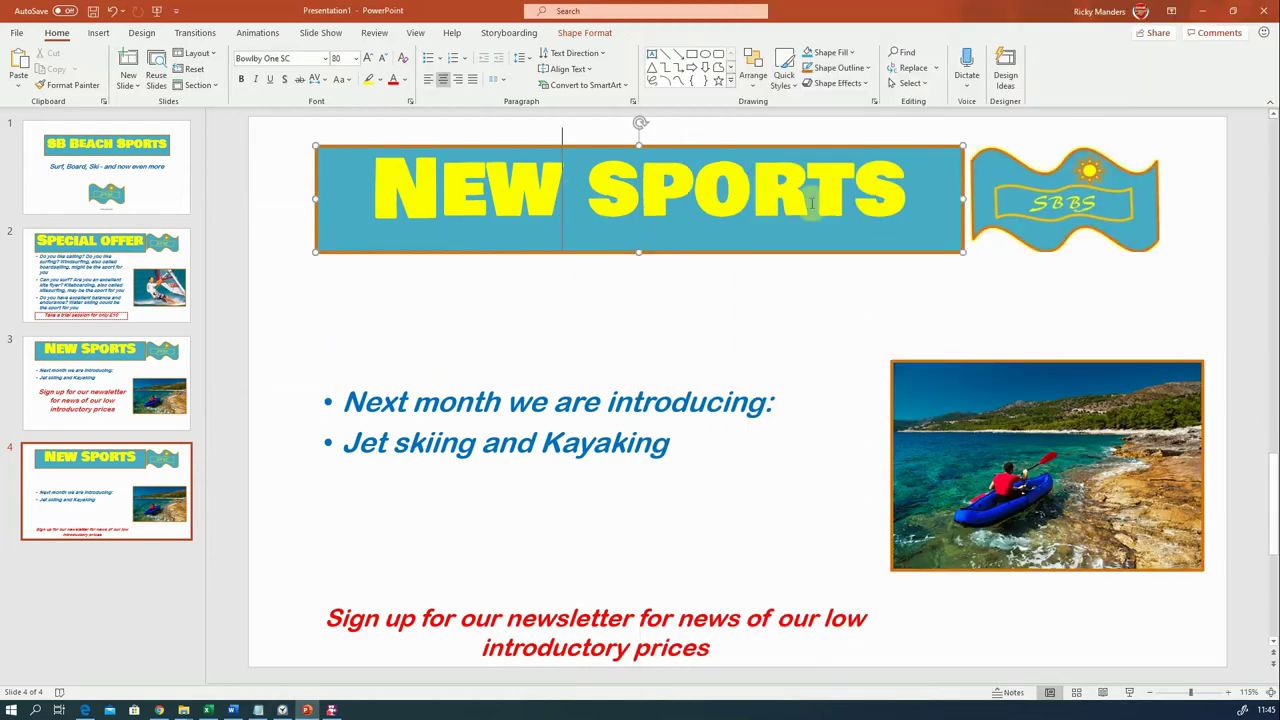
pyautogui.moveTo(905, 195); pyautogui.dragTo(520, 200)
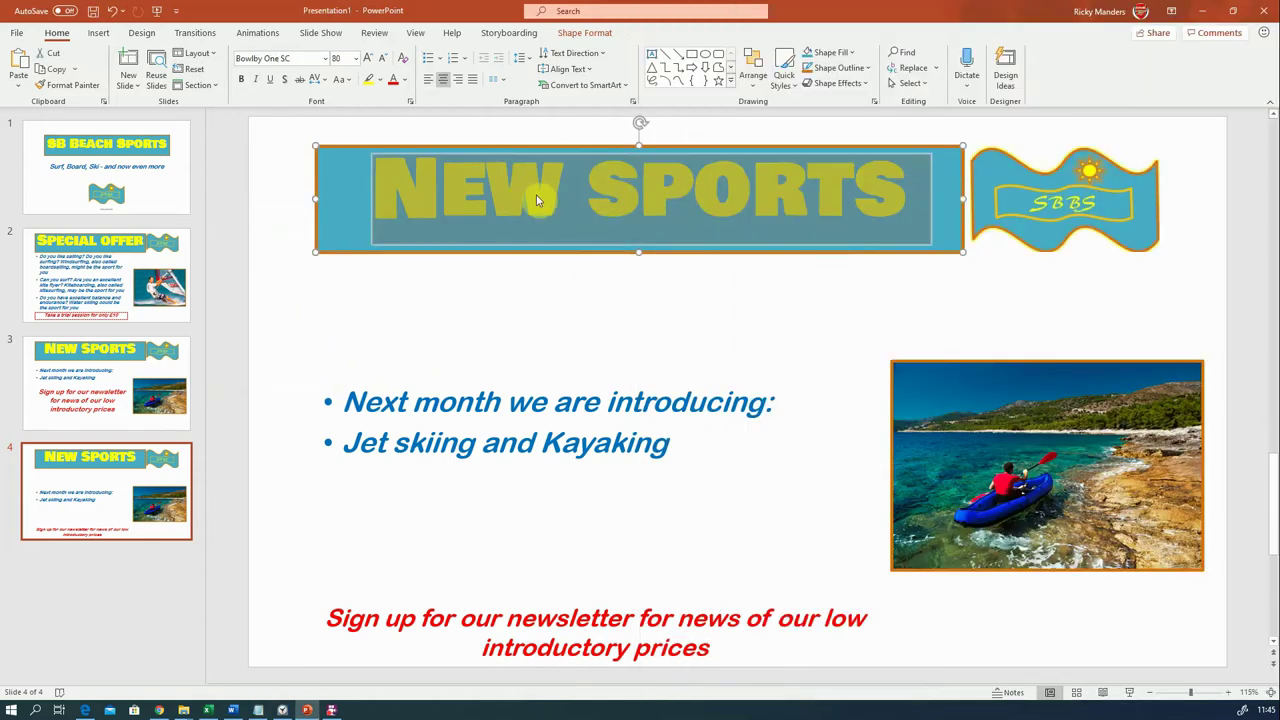
pyautogui.hotkey('ctrl', 'v')
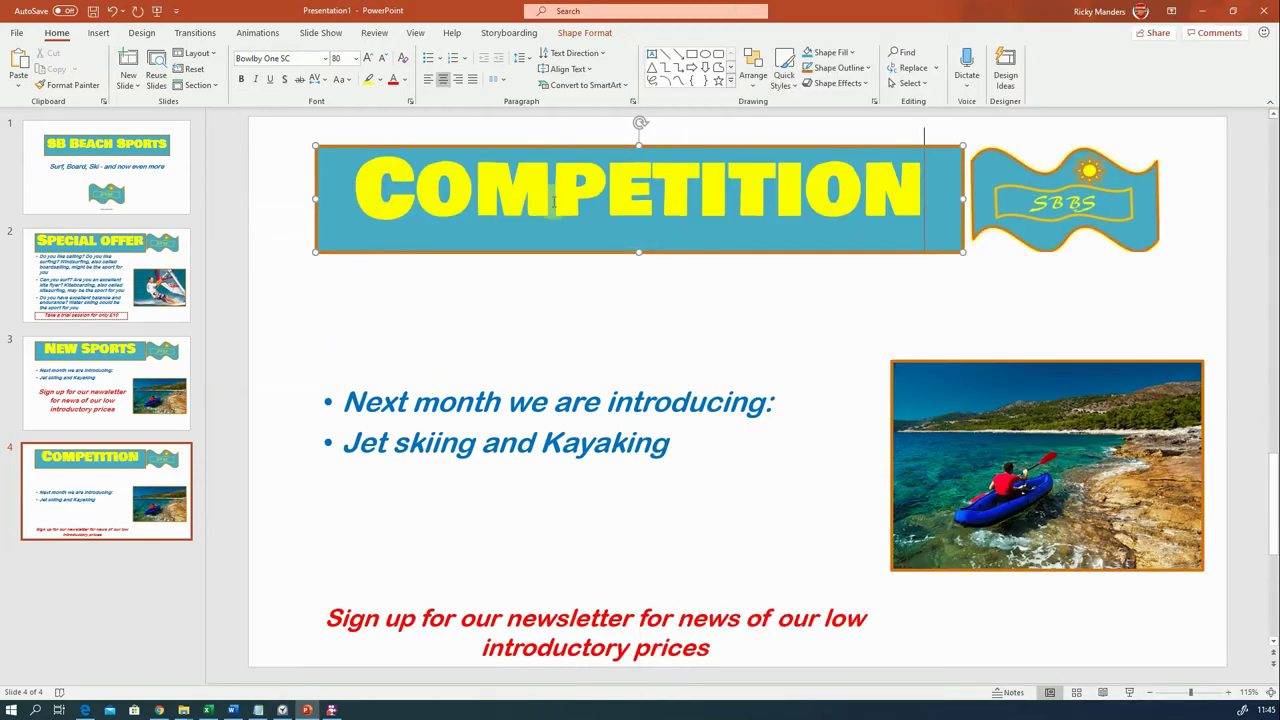
# Check the winner placeholder in the Competition text in Notepad, and copy the 2012 windsurfing gold medallist's name from ResponsesSet20L2.docx in Word.
pyautogui.click(571, 390)
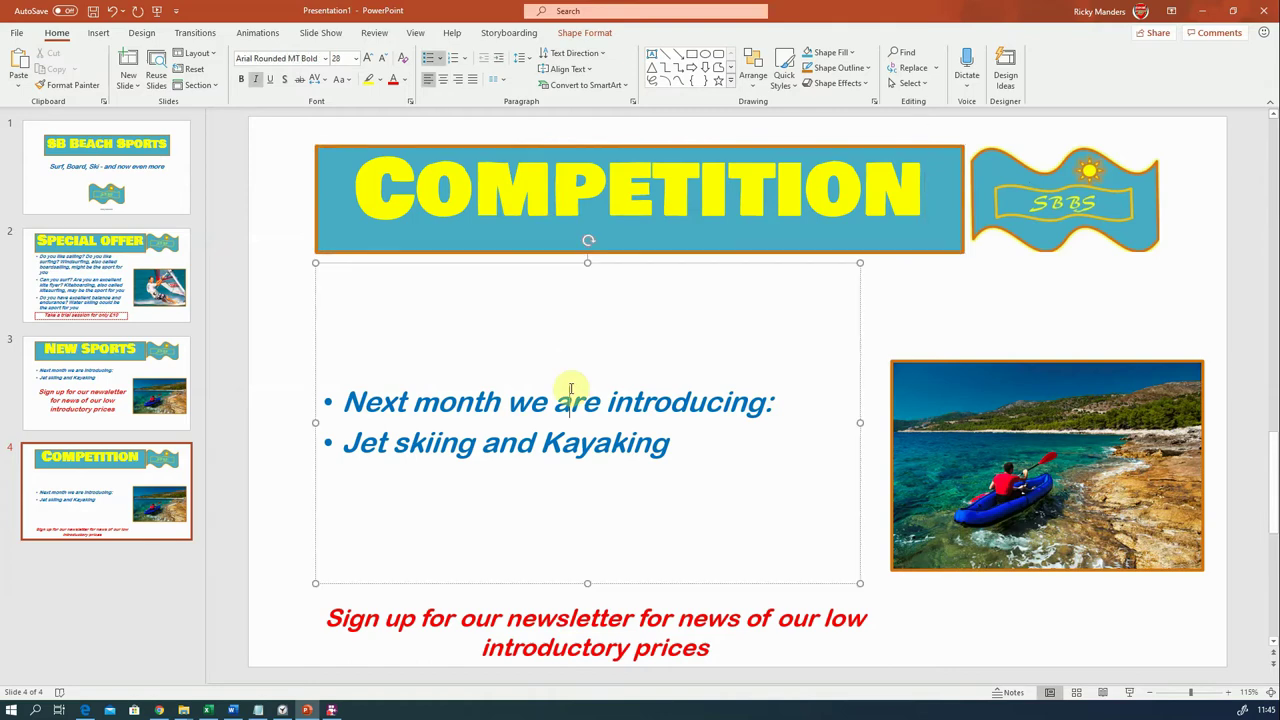
pyautogui.click(262, 712)
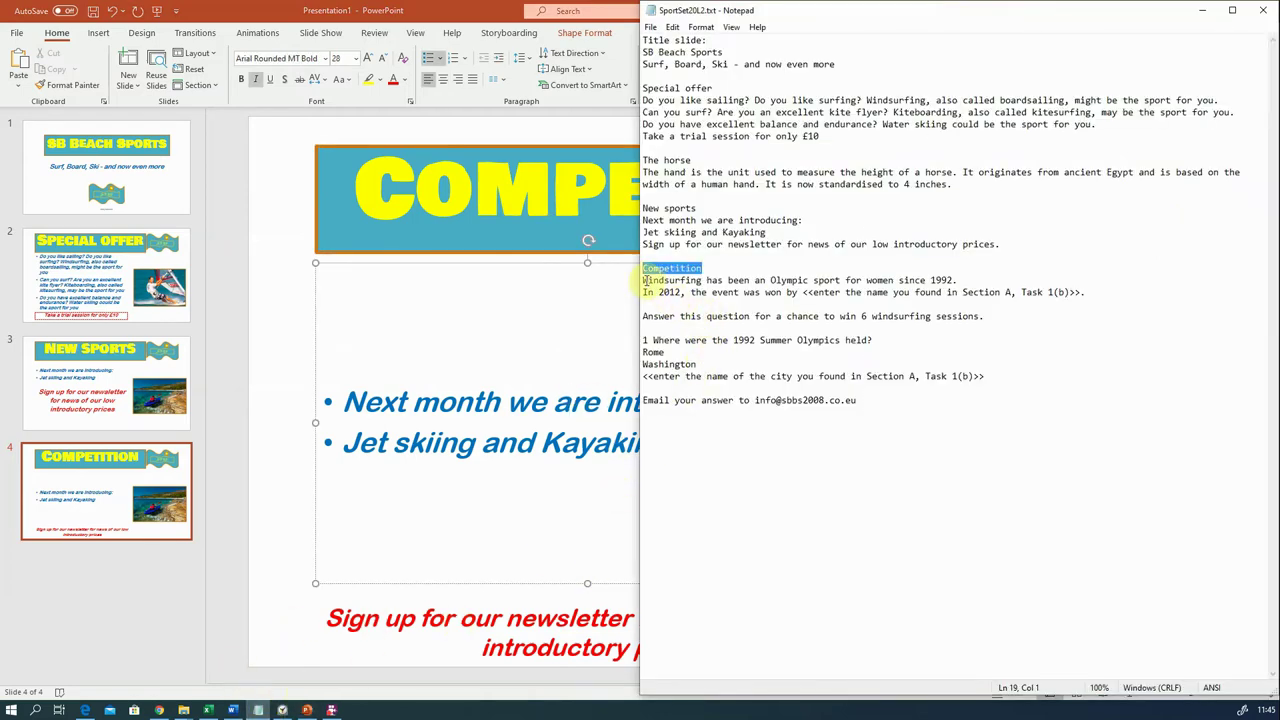
pyautogui.moveTo(656, 281); pyautogui.dragTo(702, 291)
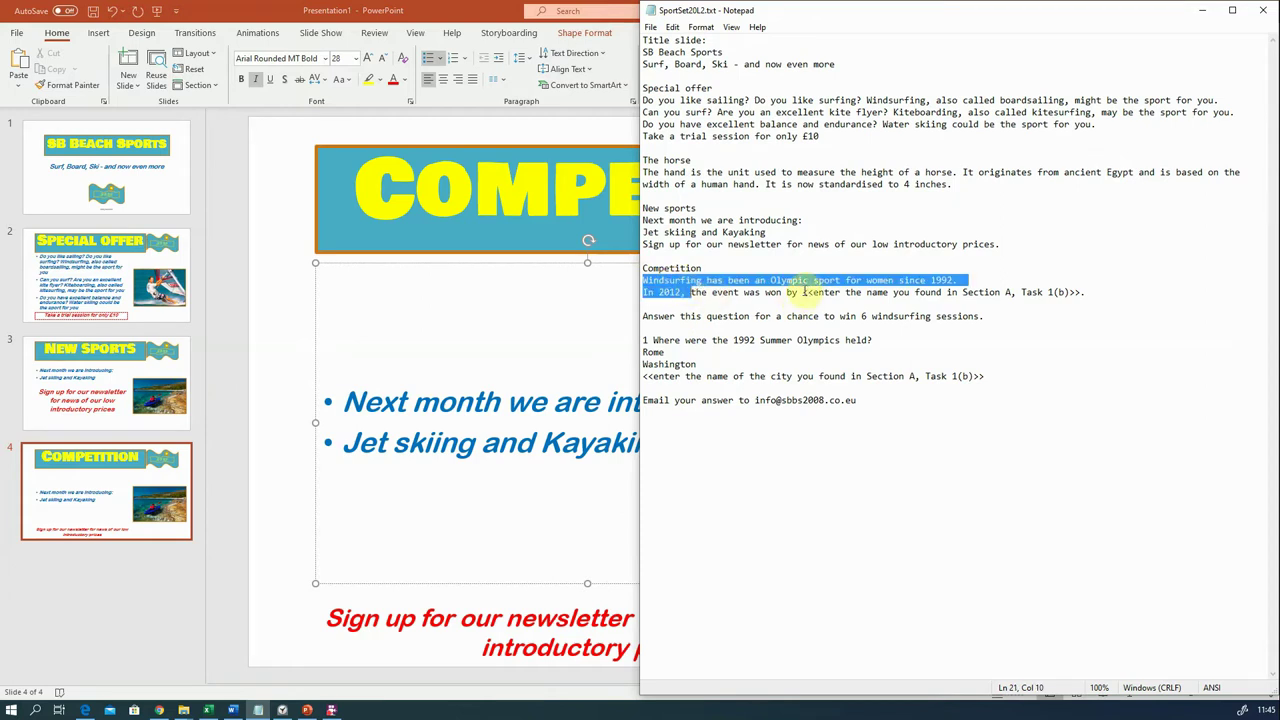
pyautogui.moveTo(803, 292); pyautogui.dragTo(1085, 293)
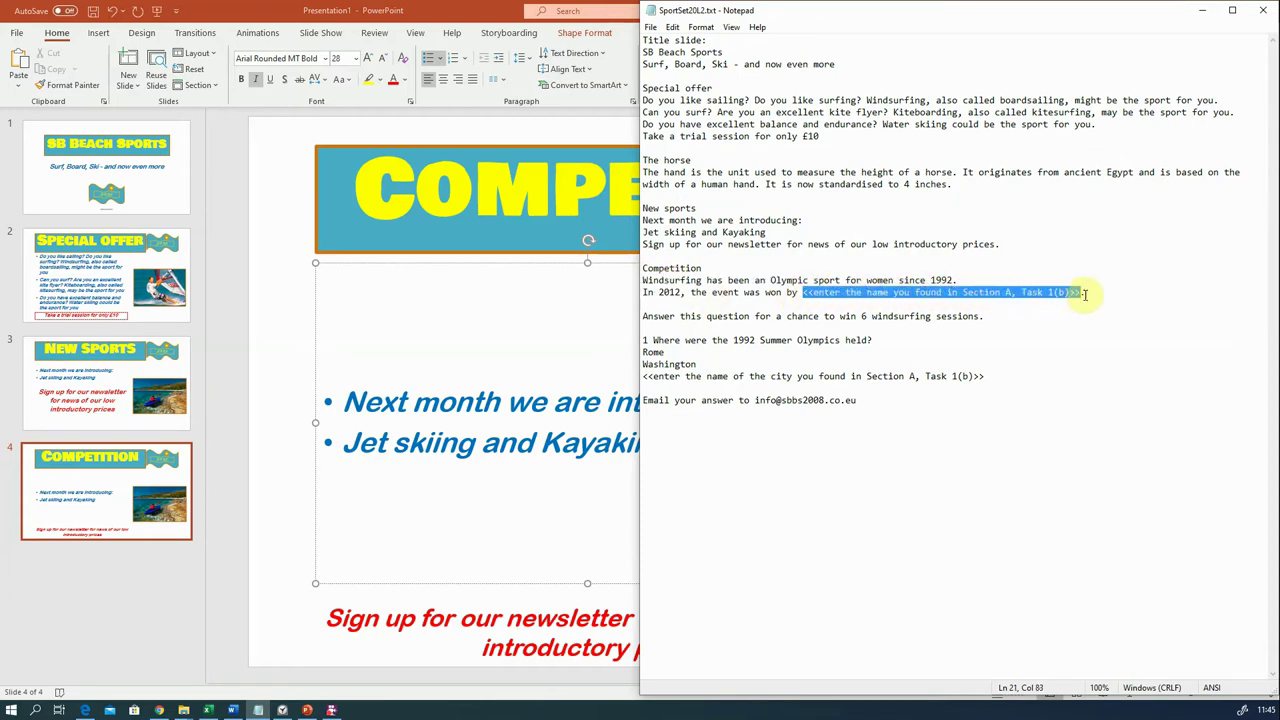
pyautogui.click(1045, 297)
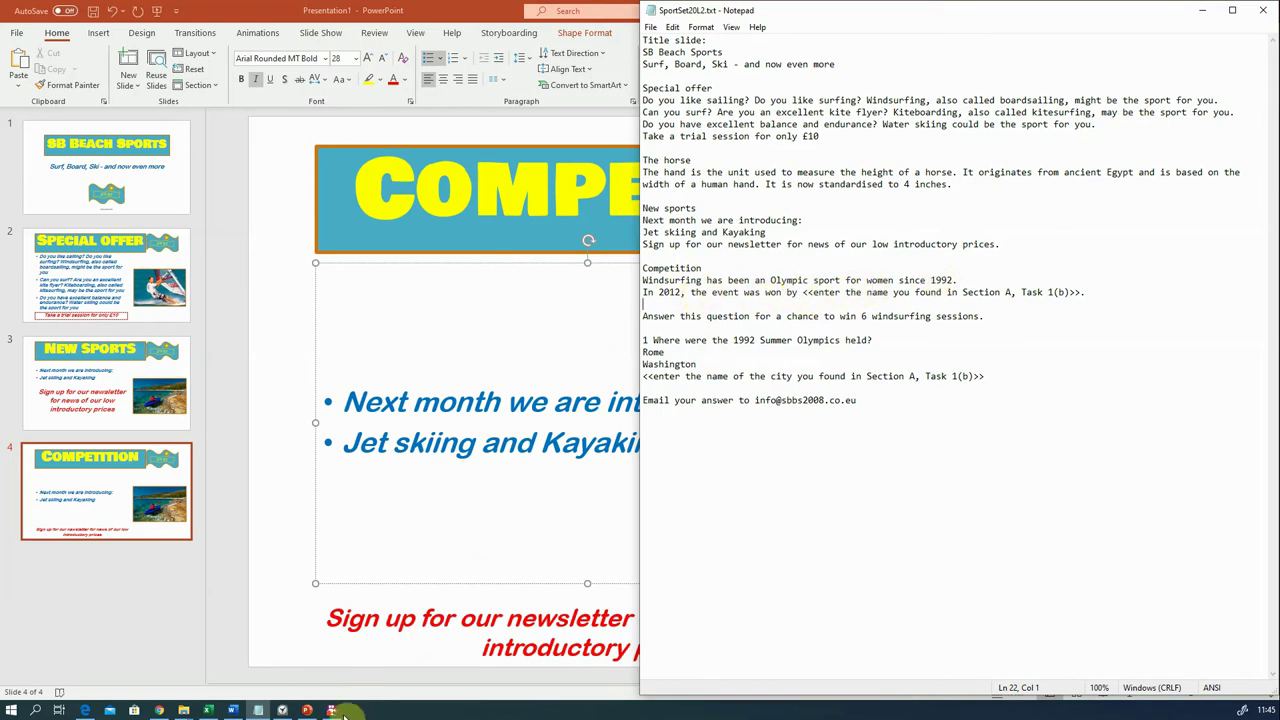
pyautogui.click(236, 710)
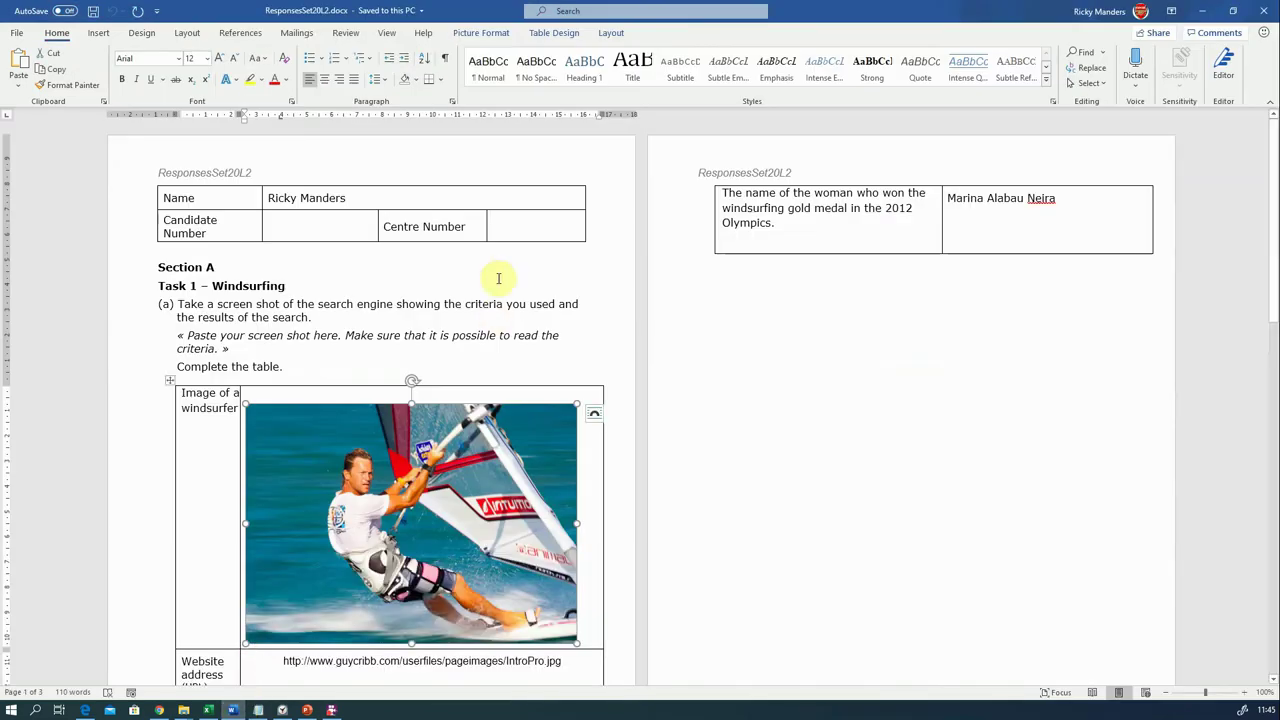
pyautogui.scroll(-2, 486, 295)
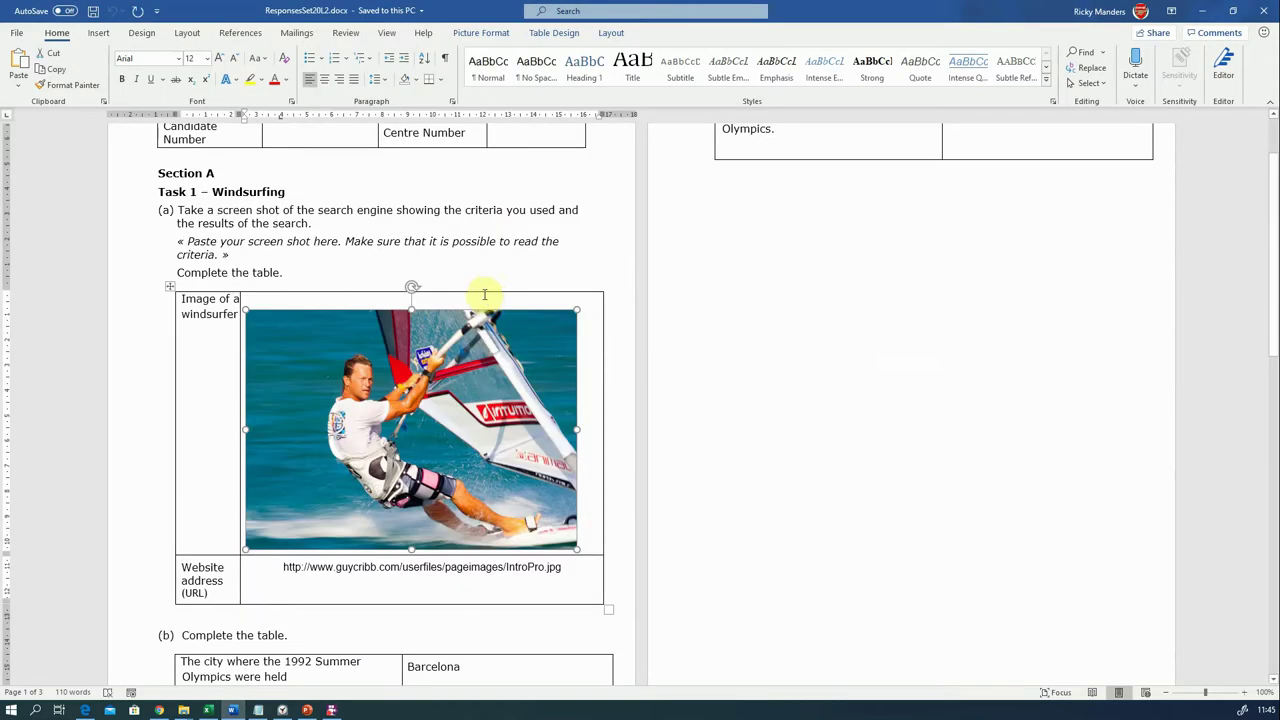
pyautogui.scroll(1, 484, 295)
pyautogui.scroll(-1, 483, 298)
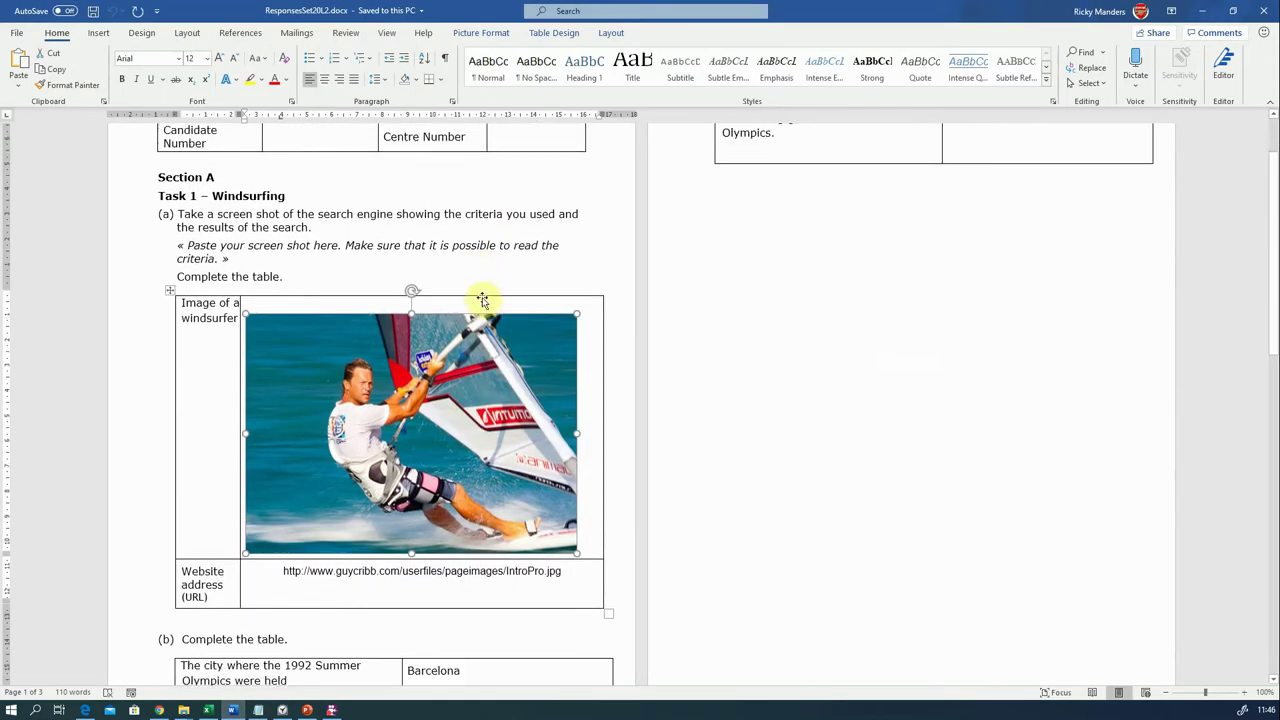
pyautogui.scroll(-1, 482, 300)
pyautogui.scroll(3, 485, 300)
pyautogui.moveTo(1058, 170); pyautogui.dragTo(963, 179)
pyautogui.hotkey('ctrl', 'c')
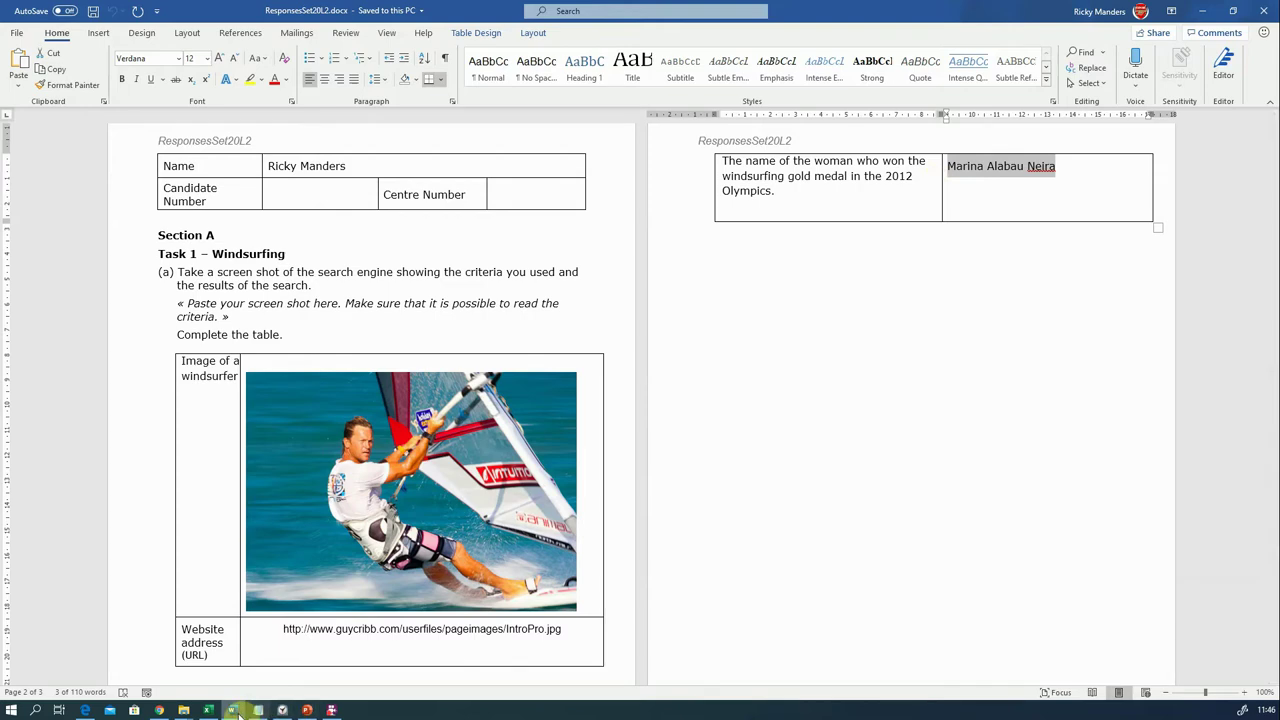
# Switch to SportSet20L2.txt in Notepad and replace the winner placeholder in the "In 2012" line with the copied name.
pyautogui.click(307, 710)
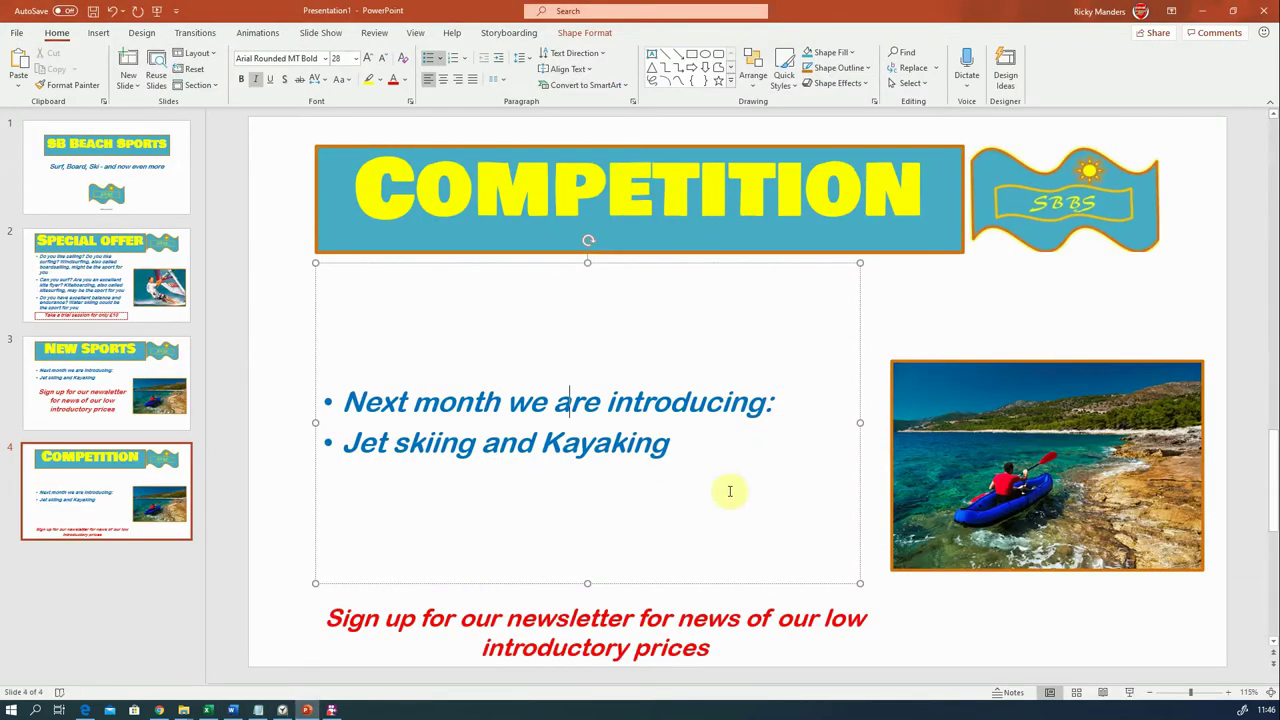
pyautogui.click(258, 710)
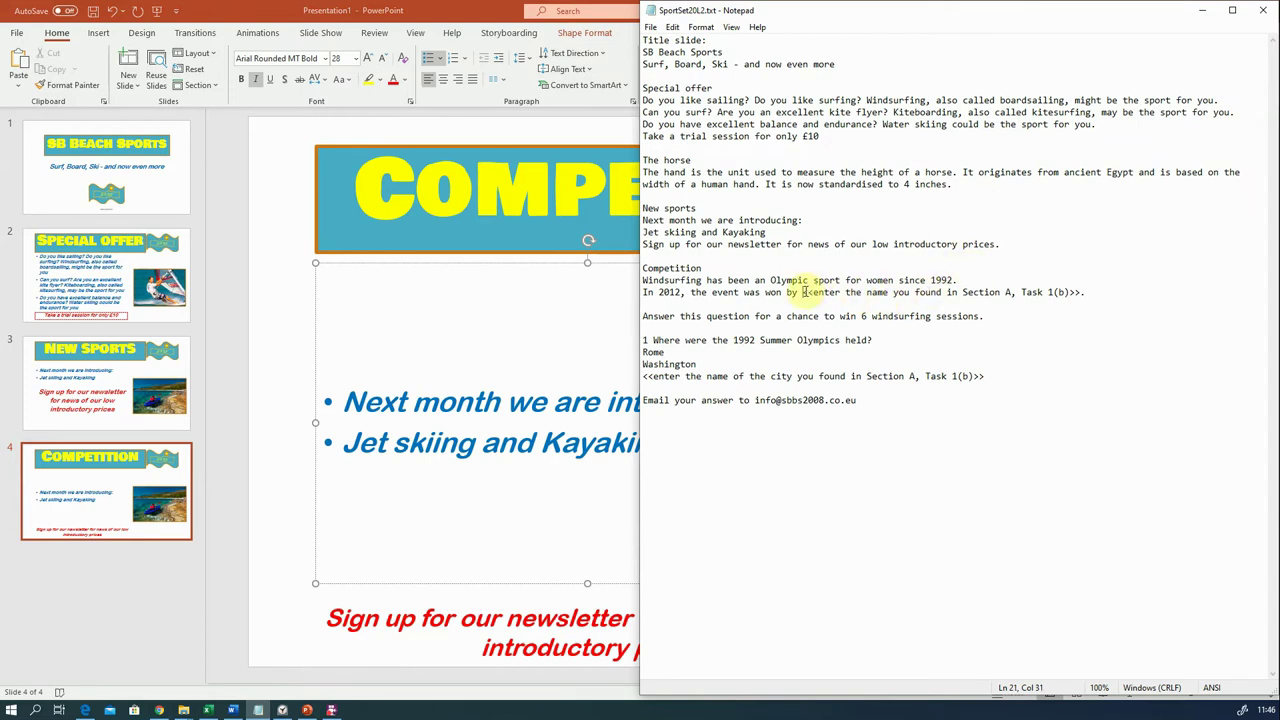
pyautogui.moveTo(838, 290); pyautogui.dragTo(1076, 292)
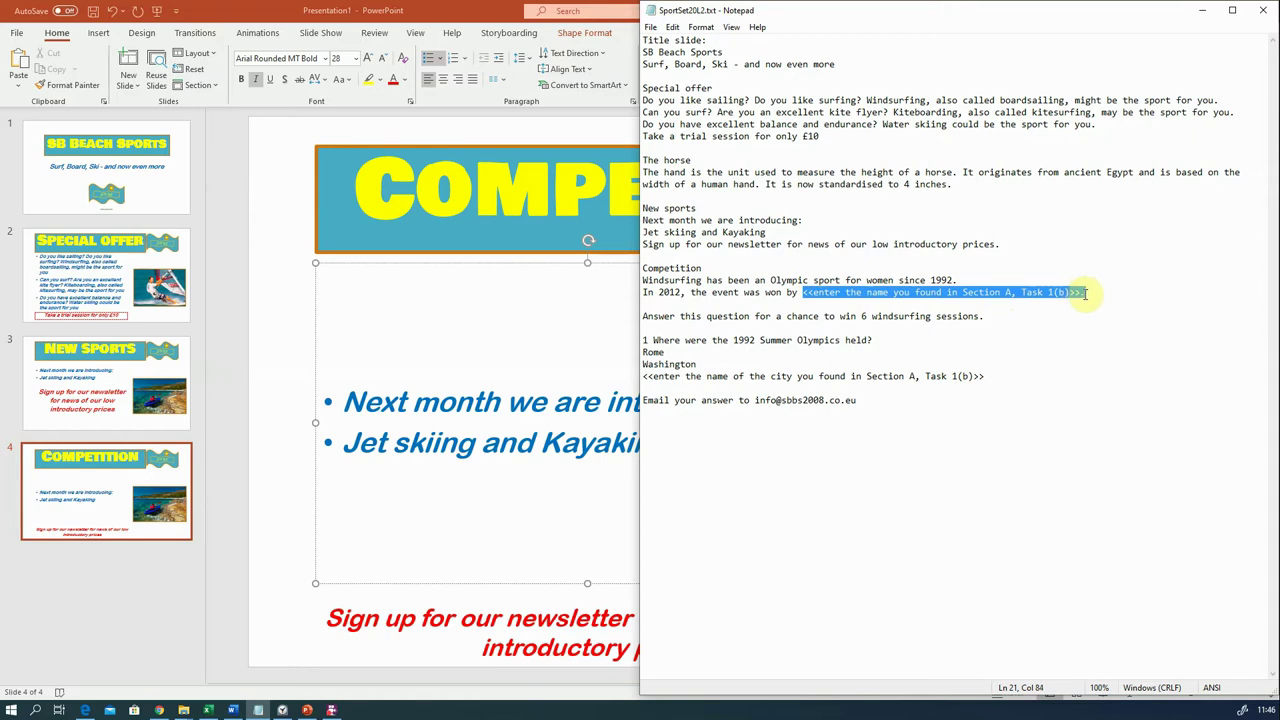
pyautogui.hotkey('ctrl', 'v')
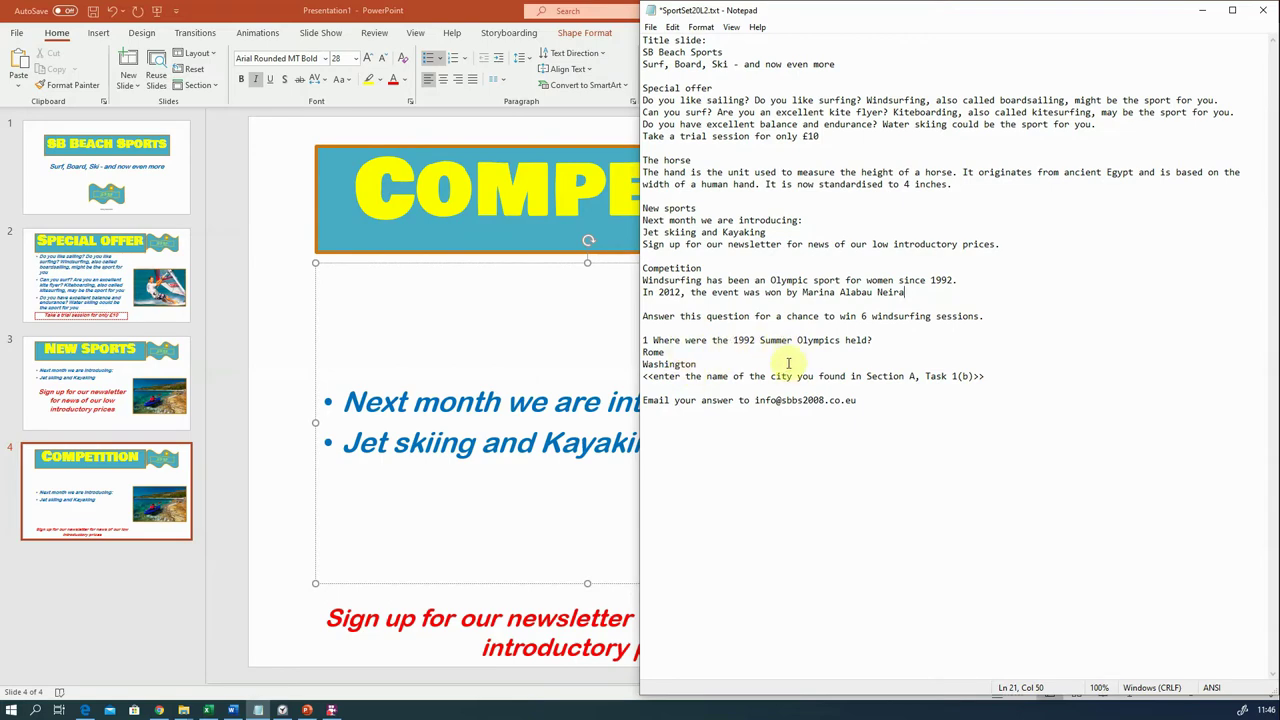
# Copy the 1992 Summer Olympics city, Barcelona, from the table in ResponsesSet20L2.docx and return to the PowerPoint presentation.
pyautogui.click(233, 710)
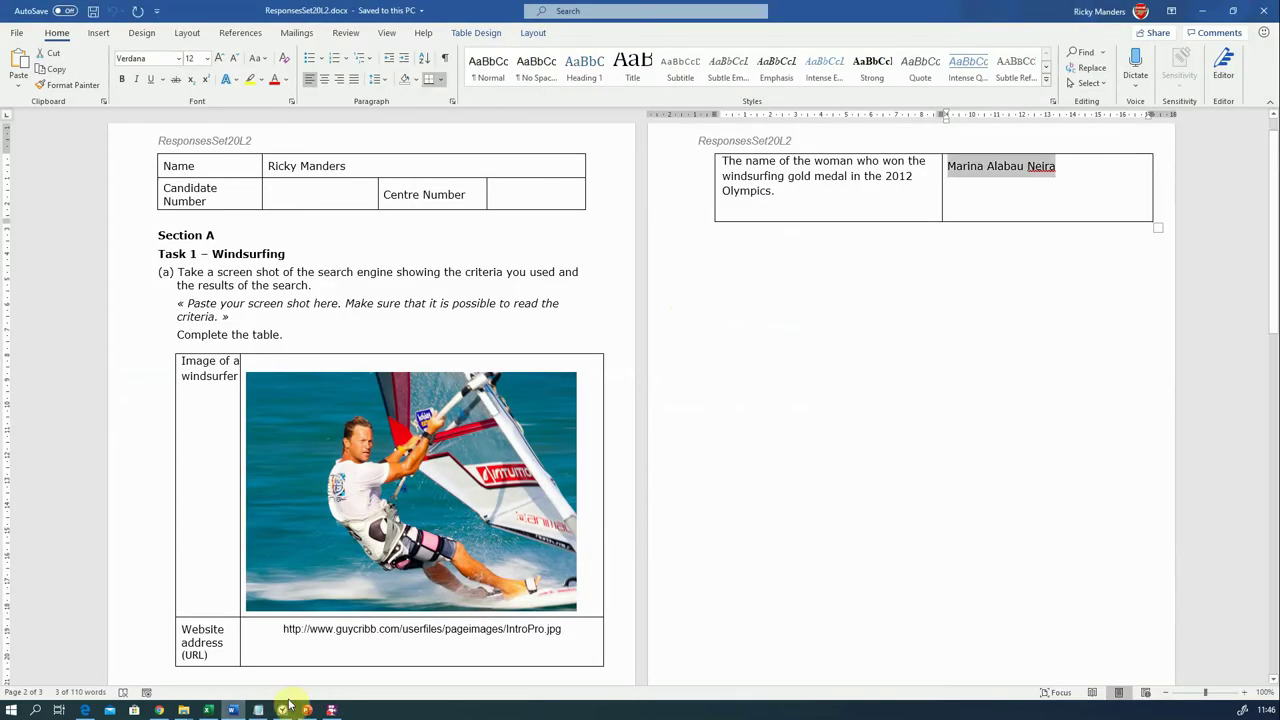
pyautogui.scroll(-1, 441, 609)
pyautogui.scroll(-2, 441, 609)
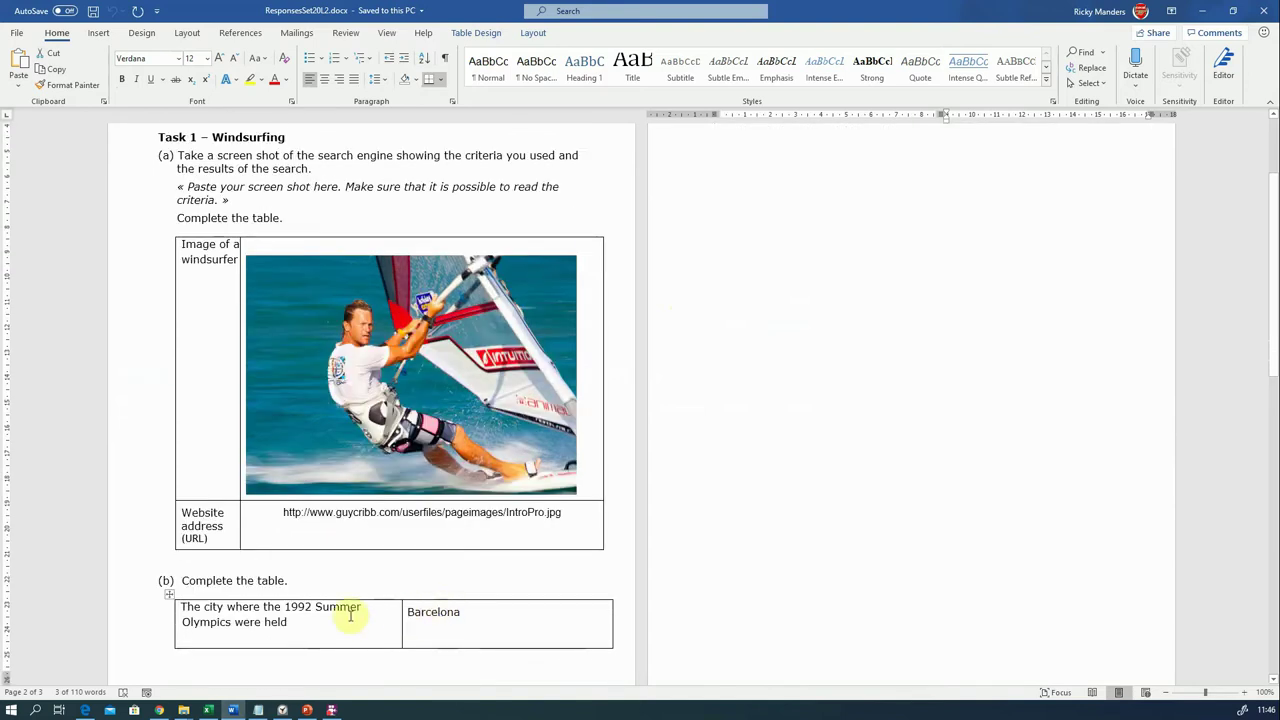
pyautogui.moveTo(410, 601)
pyautogui.mouseDown()
pyautogui.moveTo(468, 601)
pyautogui.moveTo(407, 603)
pyautogui.mouseUp()
pyautogui.hotkey('ctrl', 'c')
pyautogui.click(464, 601)
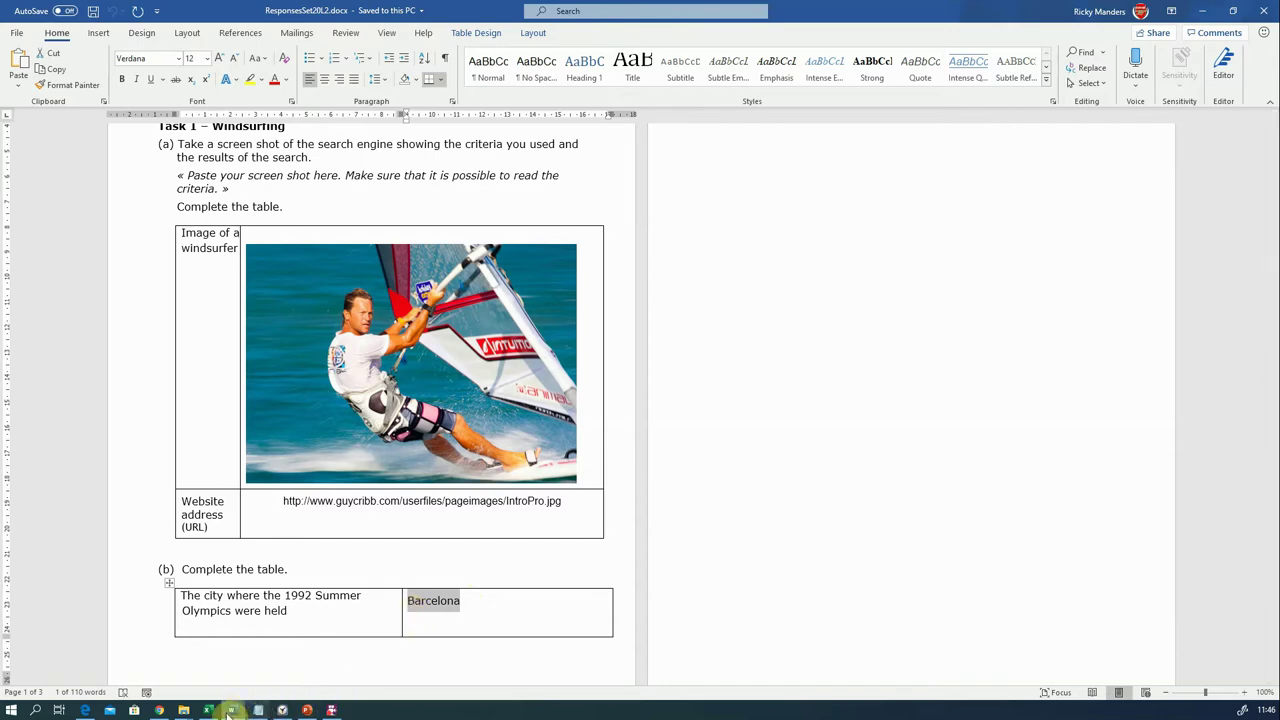
pyautogui.click(308, 710)
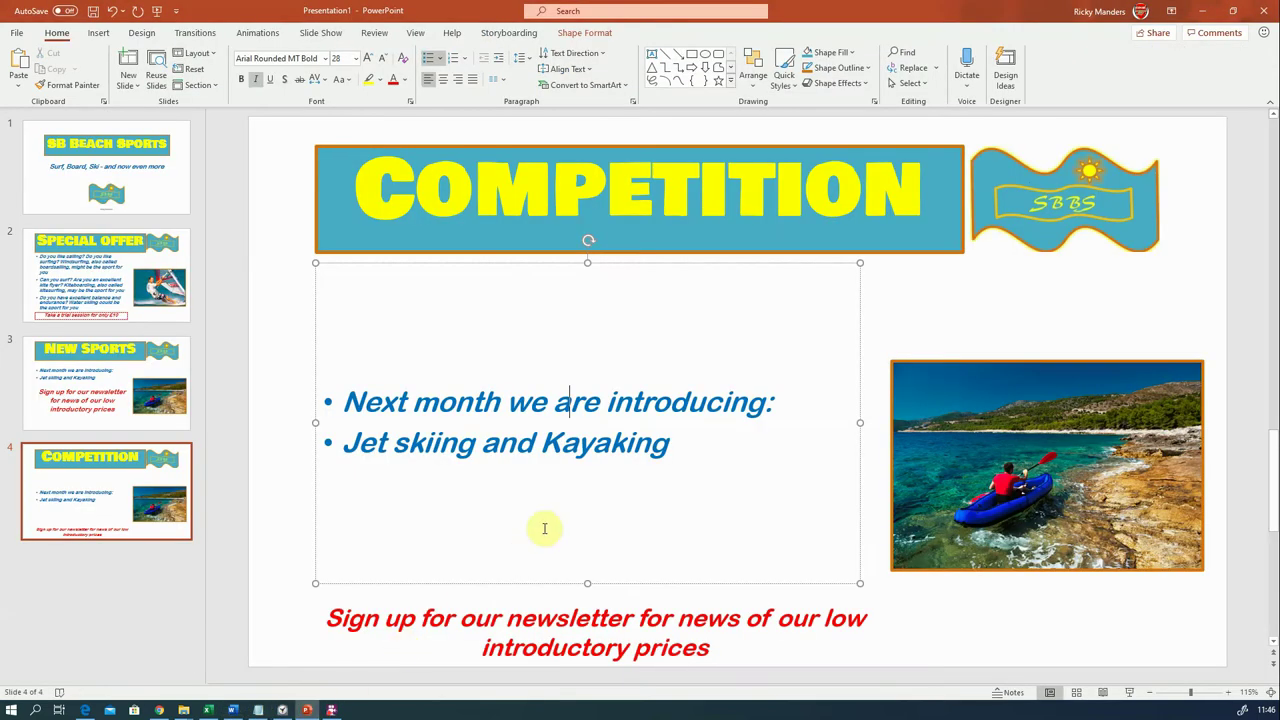
# In SportSet20L2.txt in Notepad, replace the city placeholder with Barcelona and remove the number before the 1992 Summer Olympics question.
pyautogui.click(684, 449)
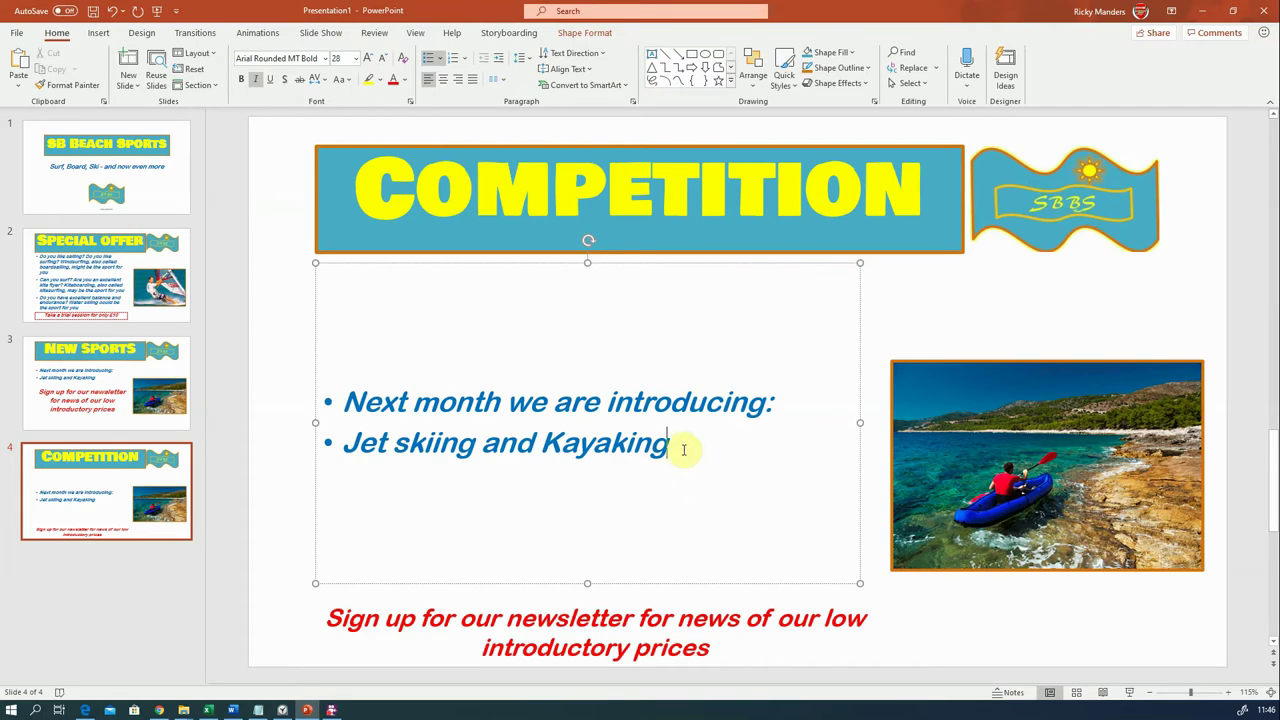
pyautogui.click(258, 710)
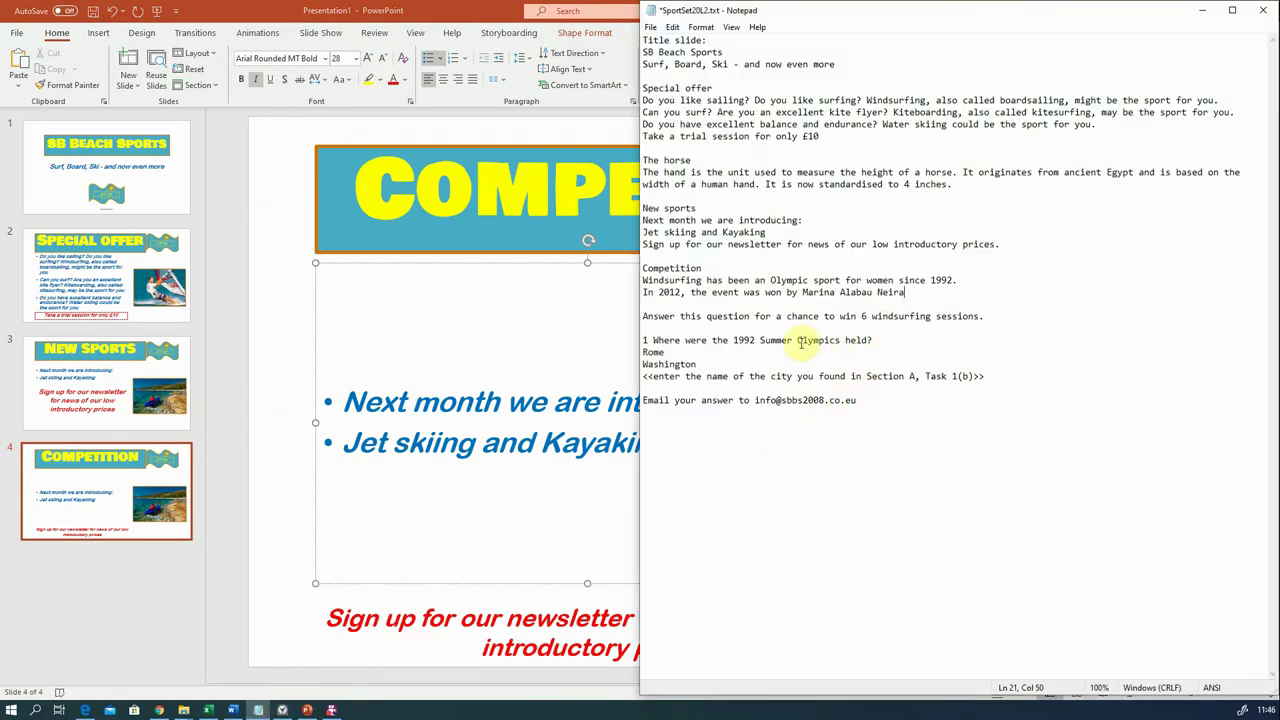
pyautogui.moveTo(645, 376); pyautogui.dragTo(980, 375)
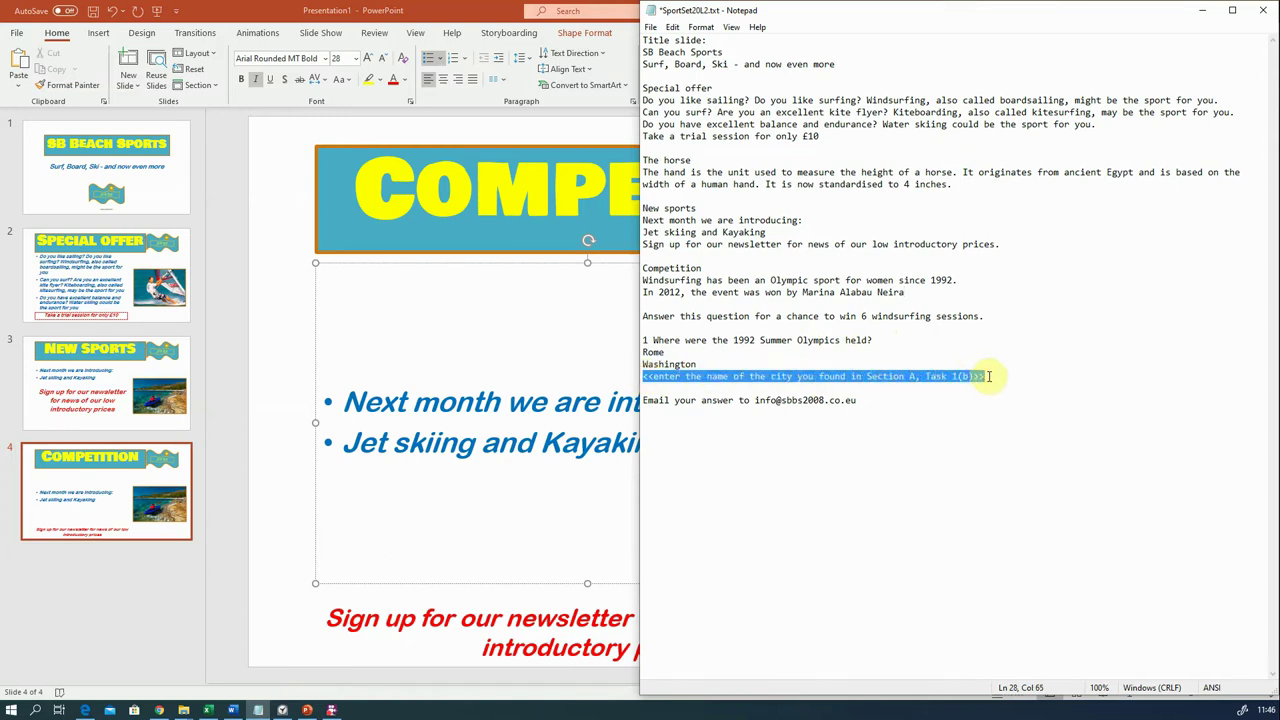
pyautogui.hotkey('ctrl', 'v')
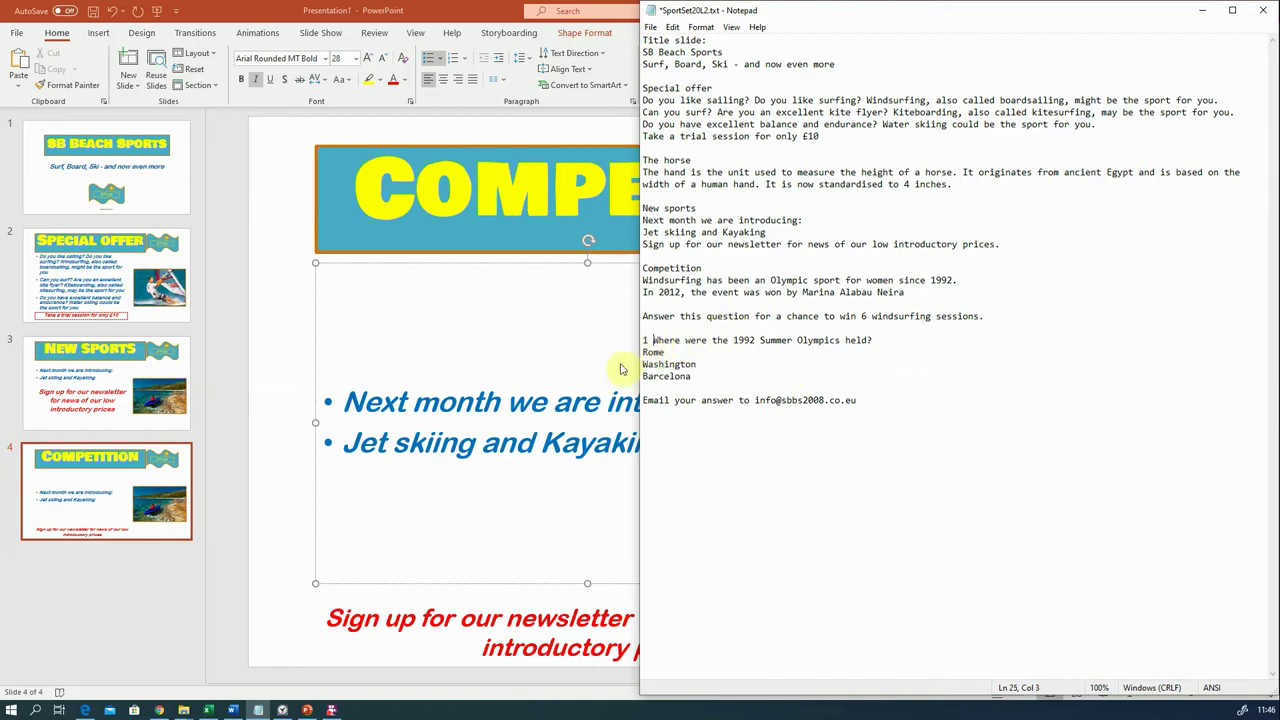
pyautogui.click(652, 340)
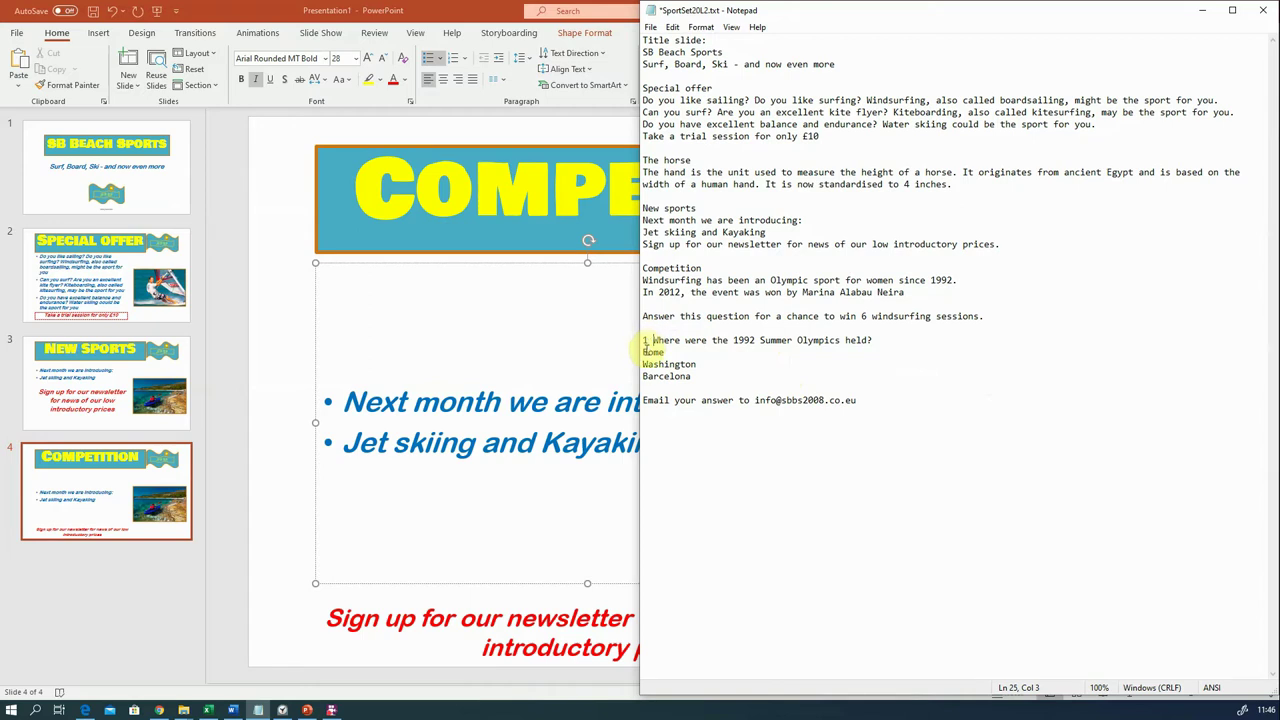
pyautogui.press('BackSpace')
pyautogui.press('BackSpace')
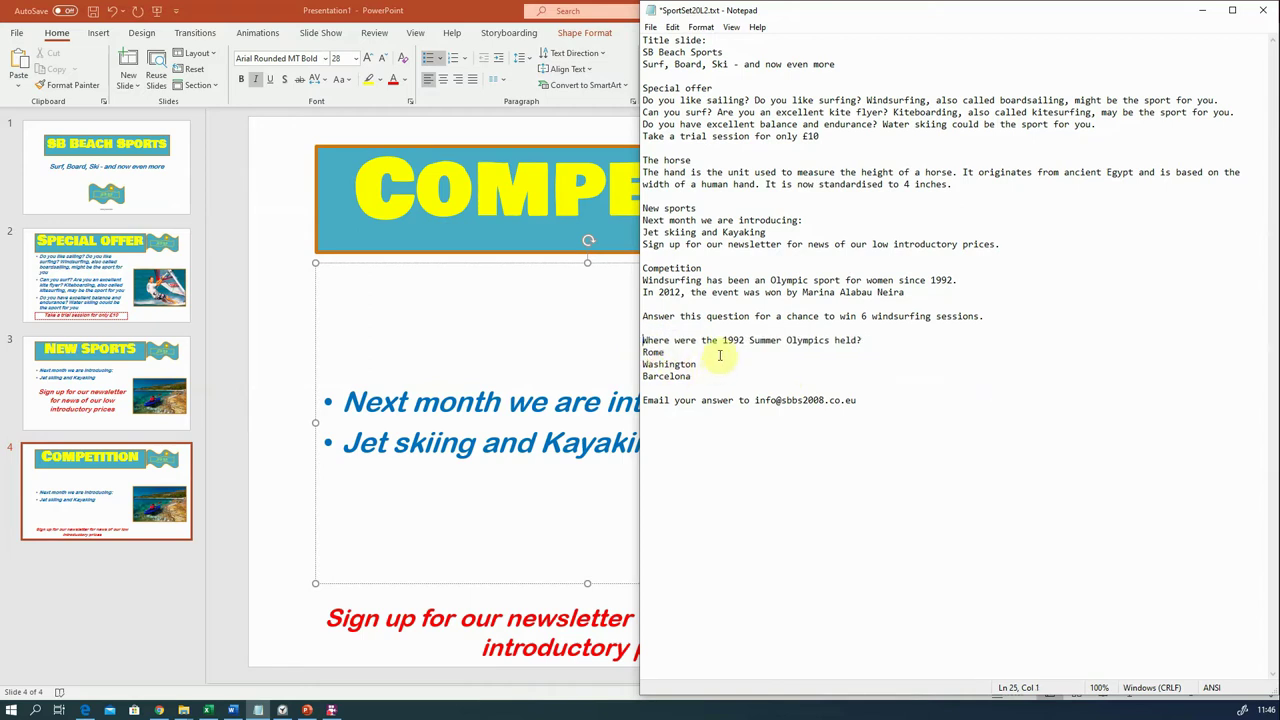
# Copy all the text under the Competition heading in Notepad and paste it over the two bullets on slide 4 in PowerPoint.
pyautogui.moveTo(643, 280); pyautogui.dragTo(963, 400)
pyautogui.rightClick(646, 294)
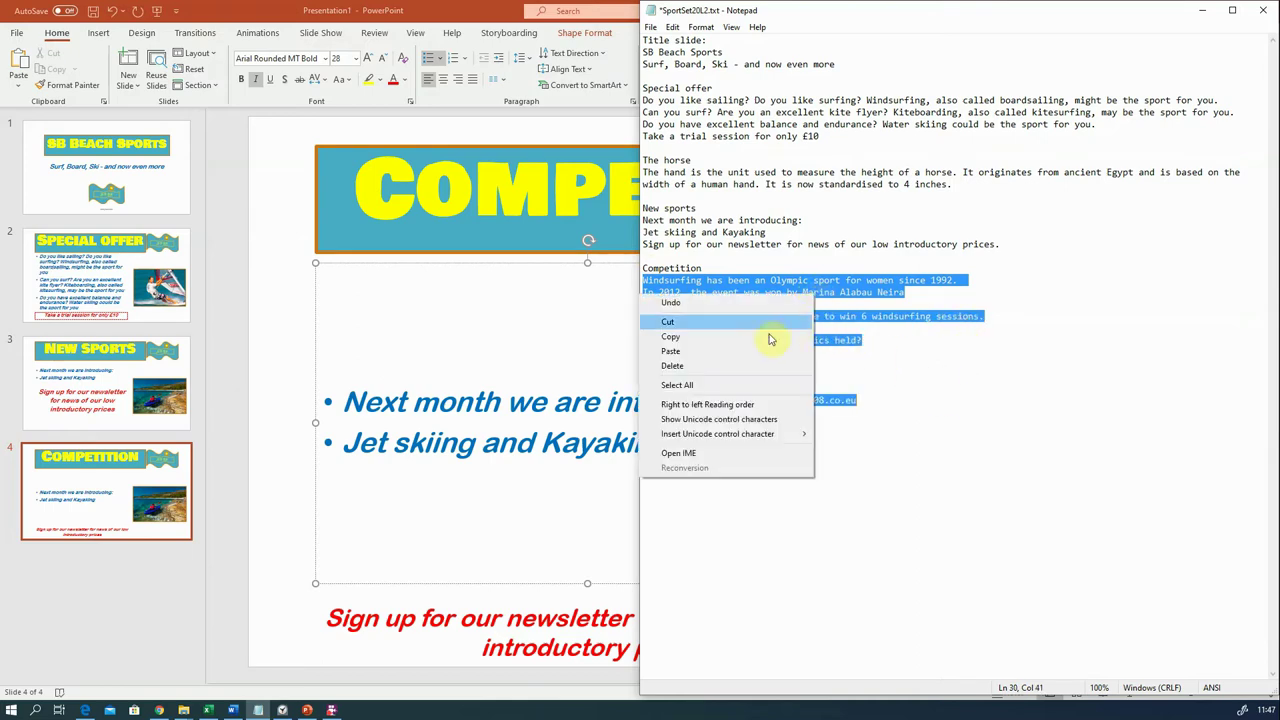
pyautogui.click(766, 340)
pyautogui.click(673, 420)
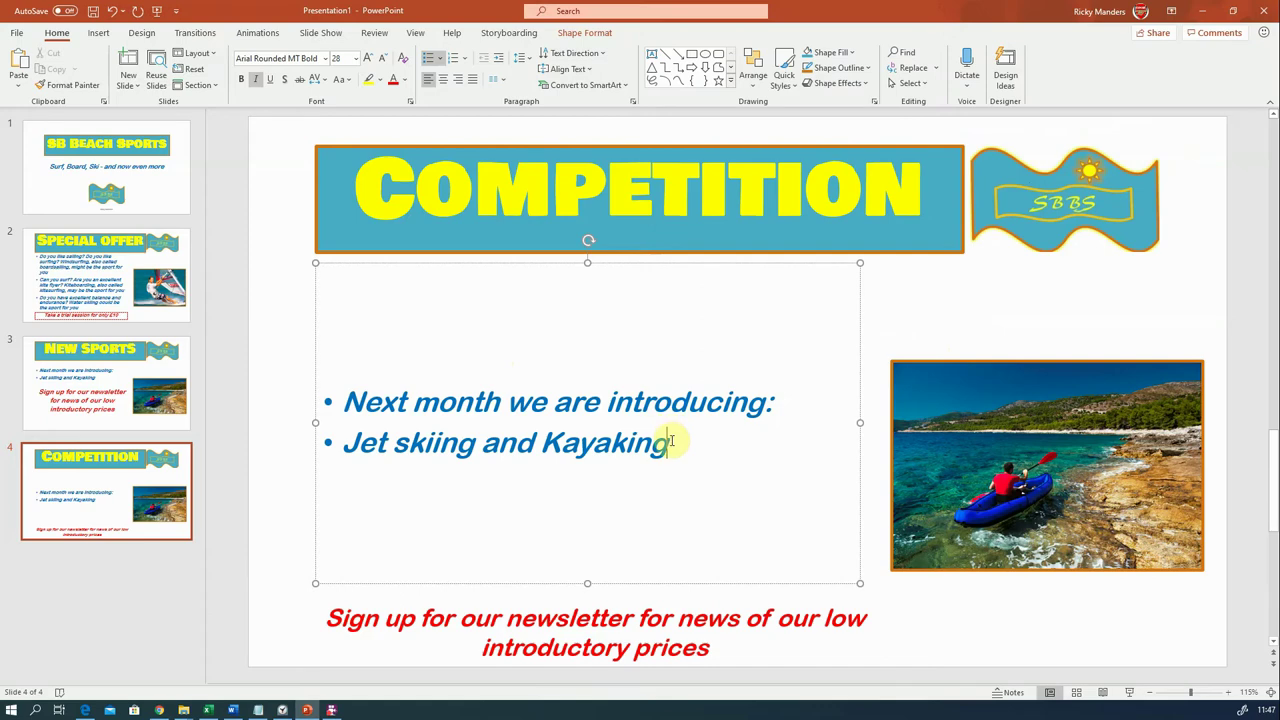
pyautogui.moveTo(674, 440); pyautogui.dragTo(386, 415)
pyautogui.rightClick(386, 415)
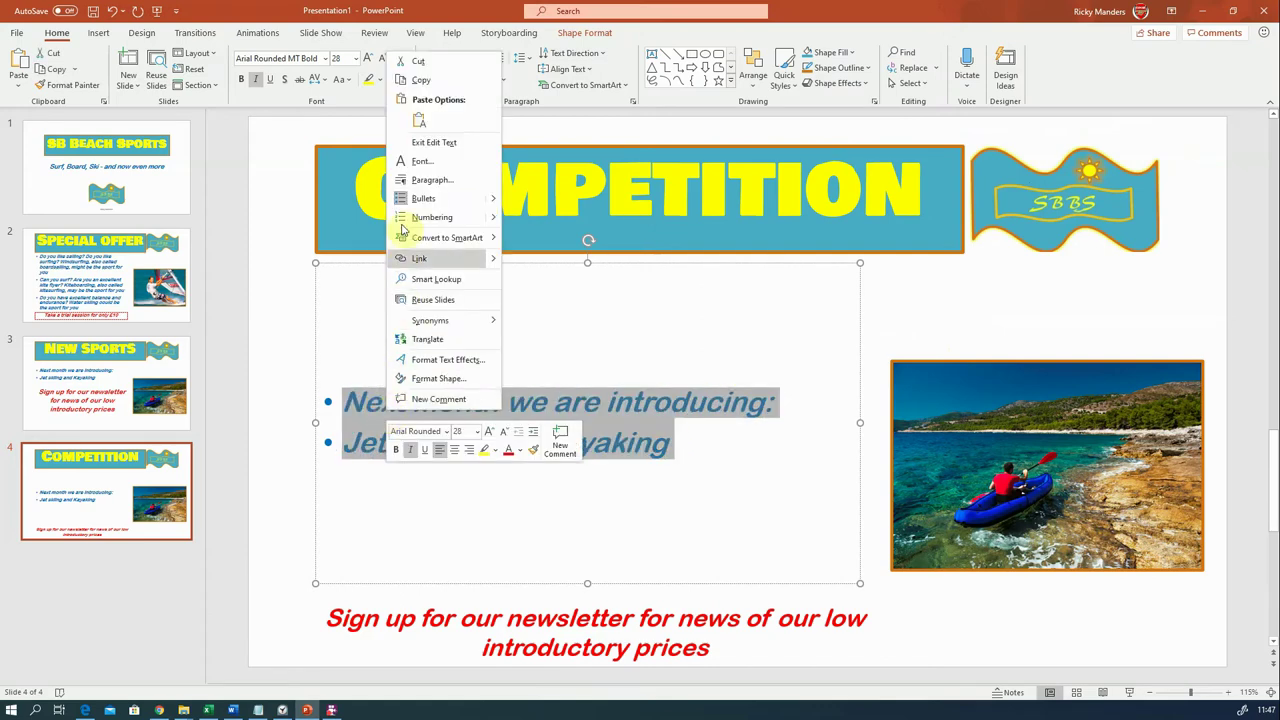
pyautogui.click(410, 122)
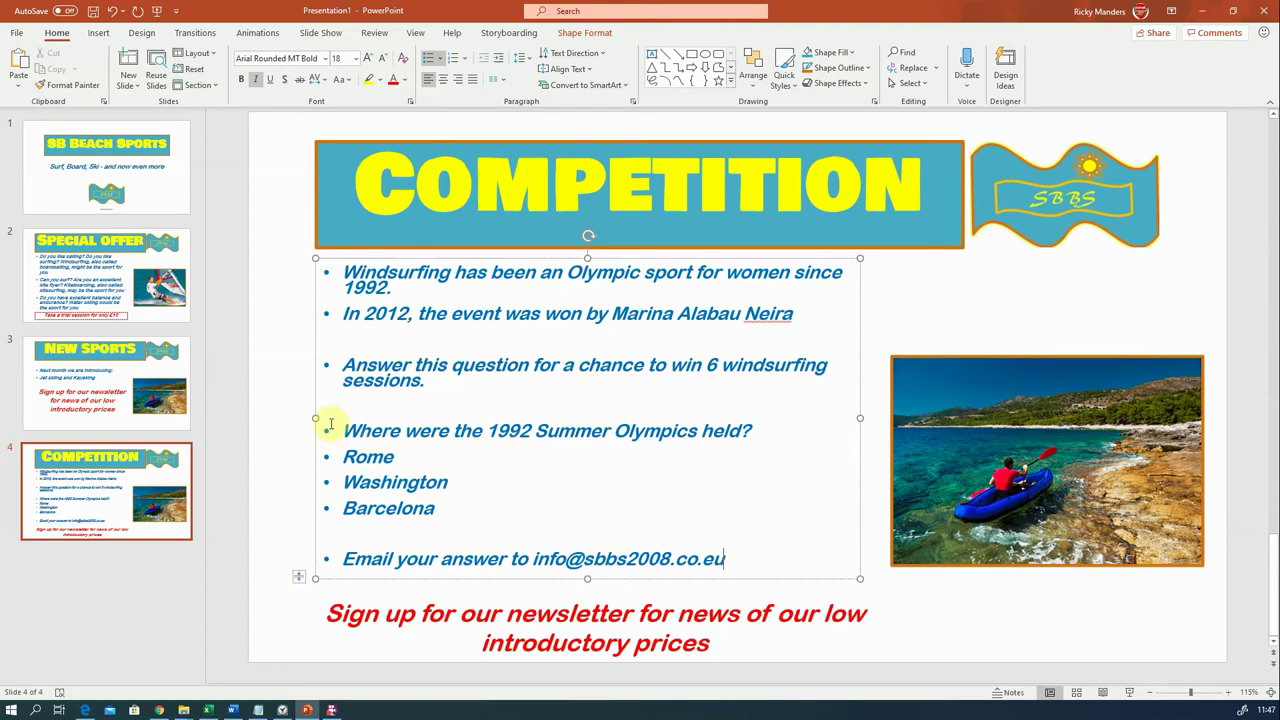
# Cut the "Email your answer to" line from the body text and paste it over the red newsletter sentence, keeping the red formatting.
pyautogui.click(517, 613)
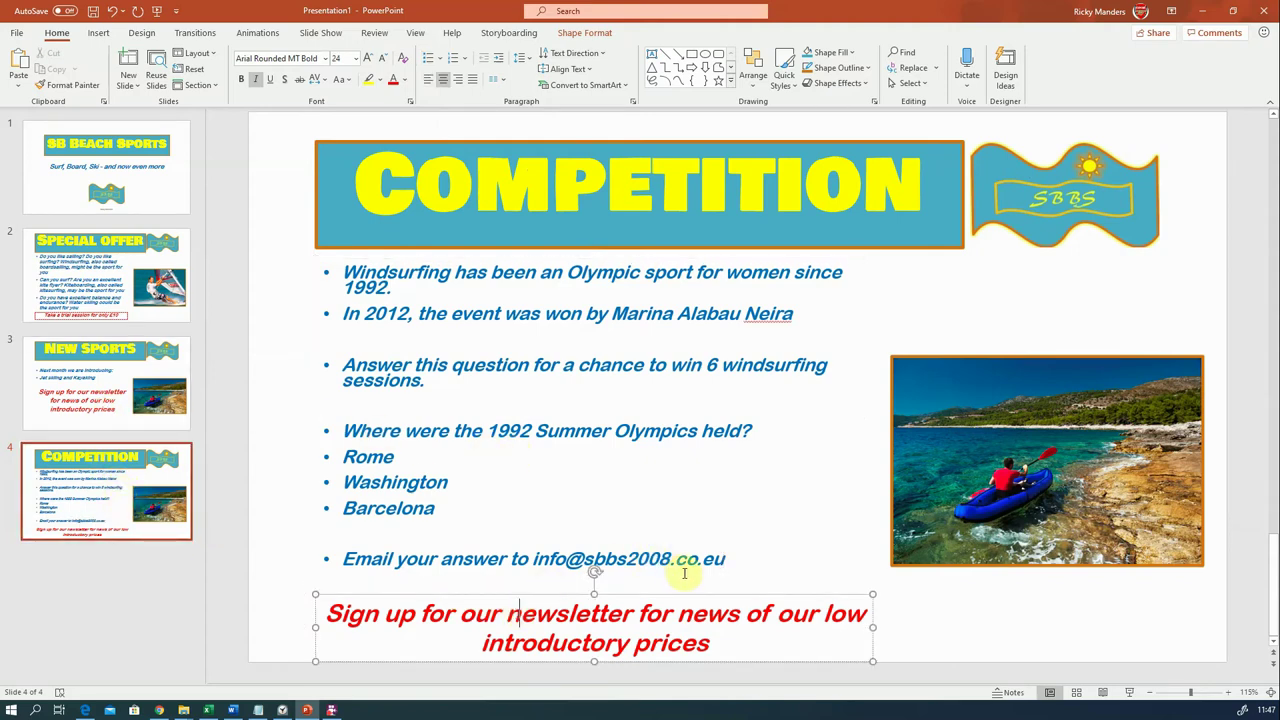
pyautogui.click(725, 560)
pyautogui.moveTo(725, 560); pyautogui.dragTo(343, 560)
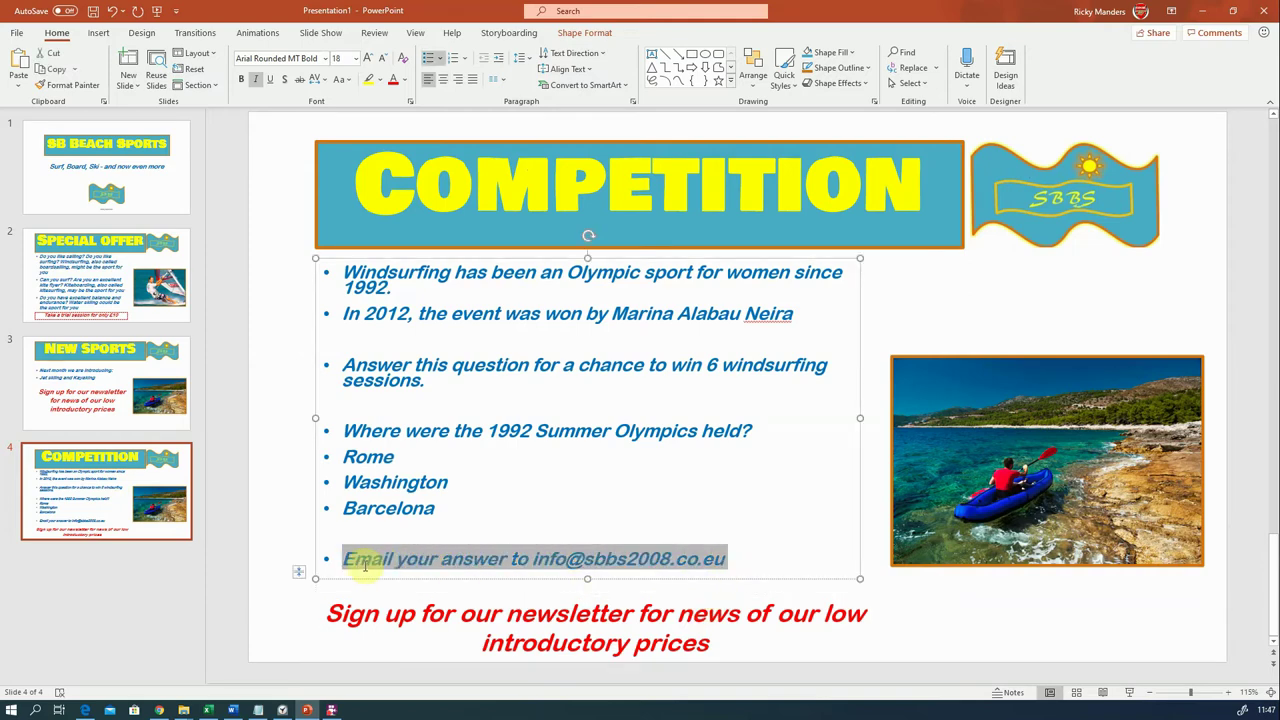
pyautogui.rightClick(386, 558)
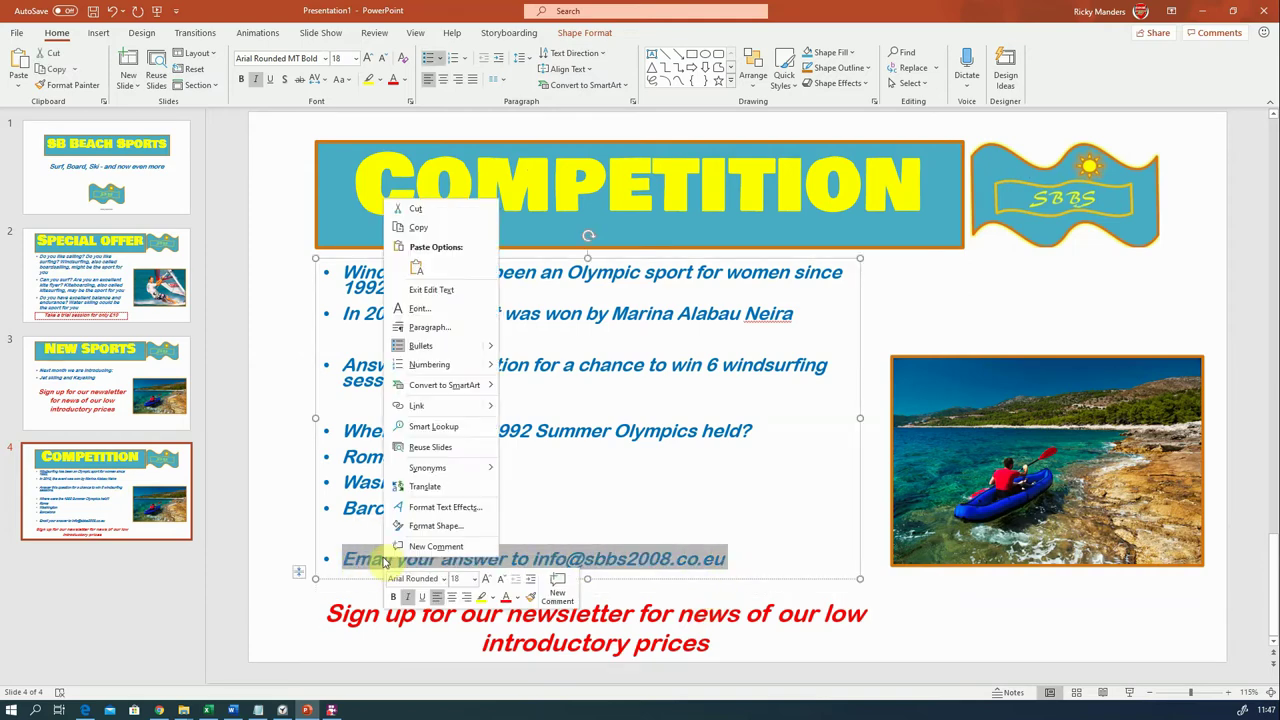
pyautogui.click(415, 209)
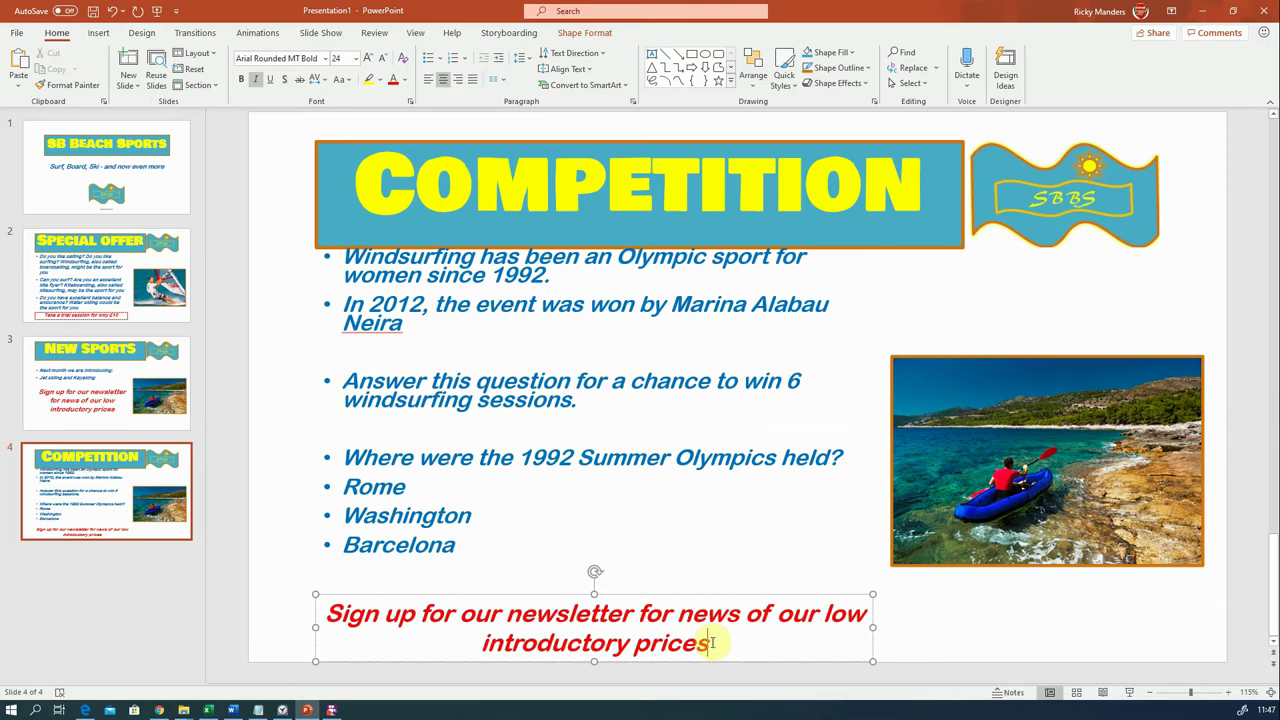
pyautogui.moveTo(712, 640); pyautogui.dragTo(330, 610)
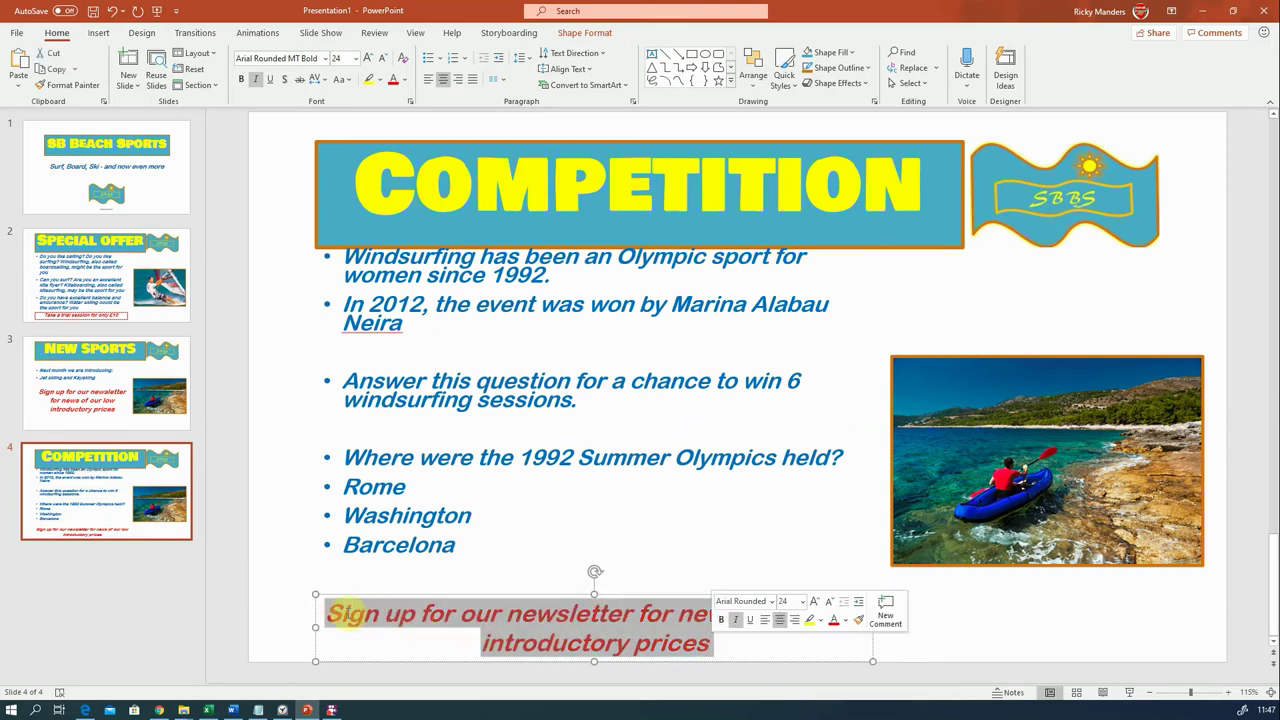
pyautogui.rightClick(512, 620)
pyautogui.click(547, 328)
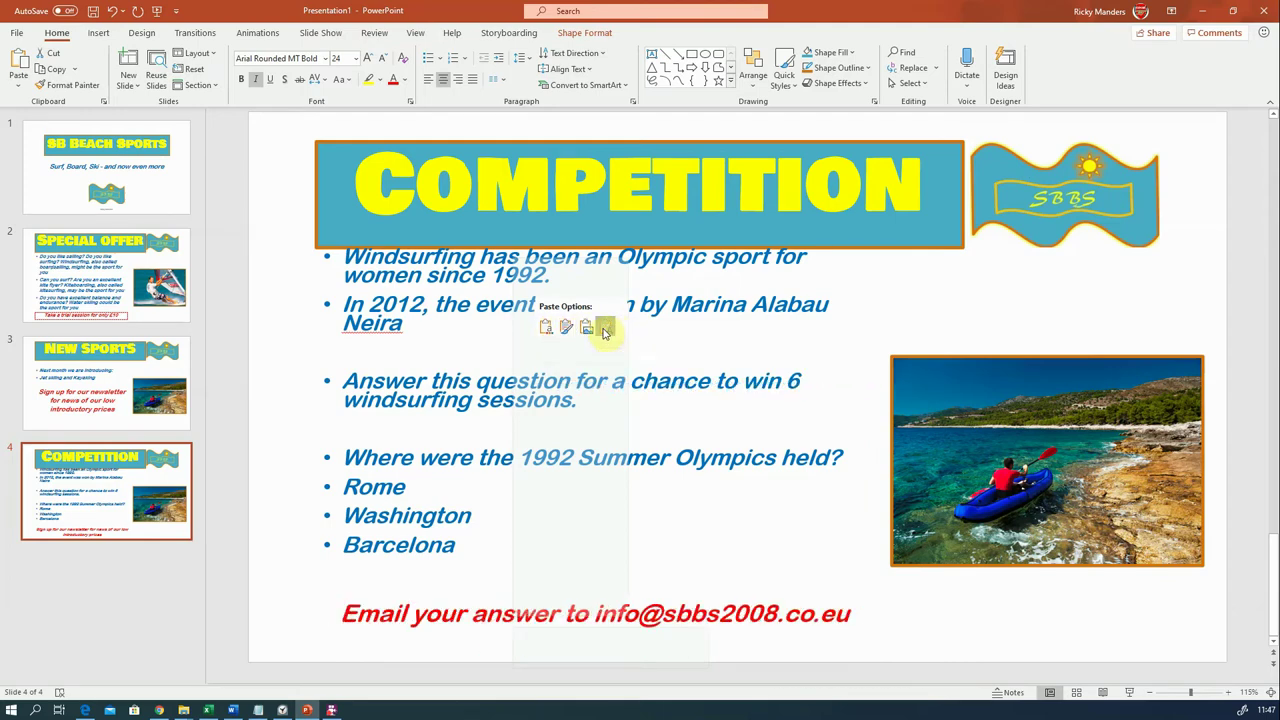
pyautogui.click(605, 331)
pyautogui.click(593, 656)
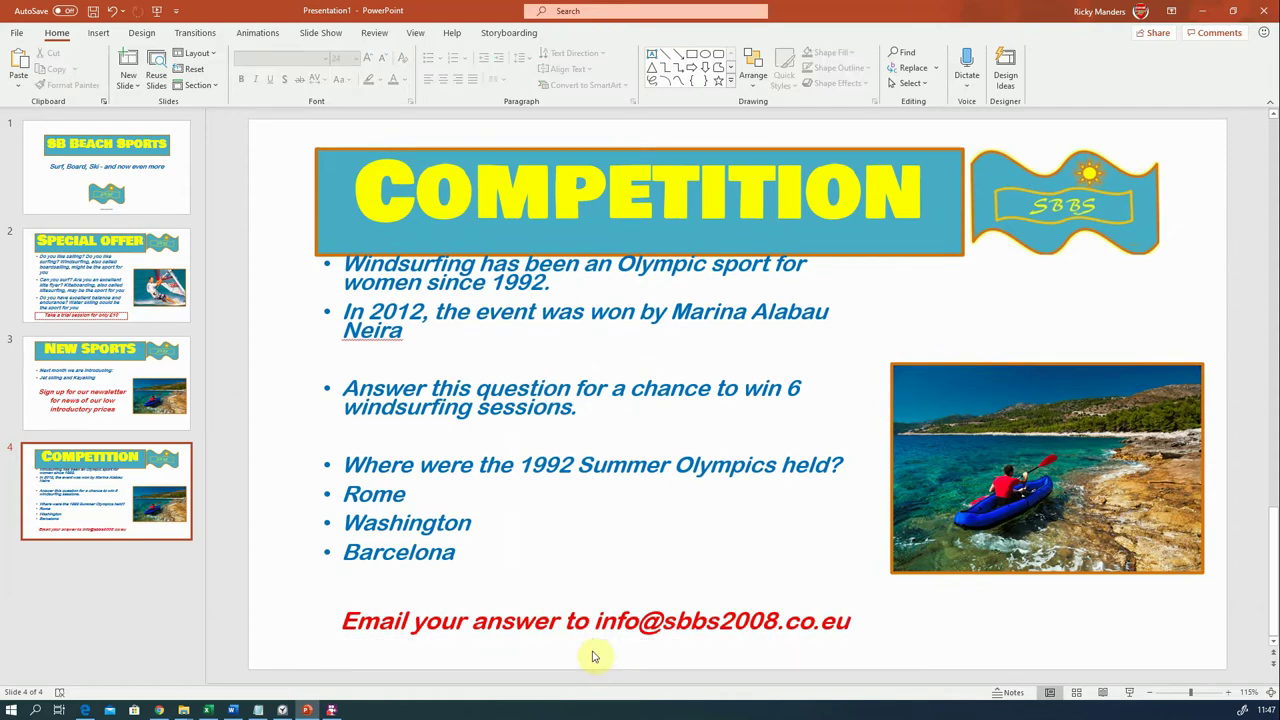
# Move the red email line closer to the slide's lower edge and extend the body text box down to it.
pyautogui.click(624, 610)
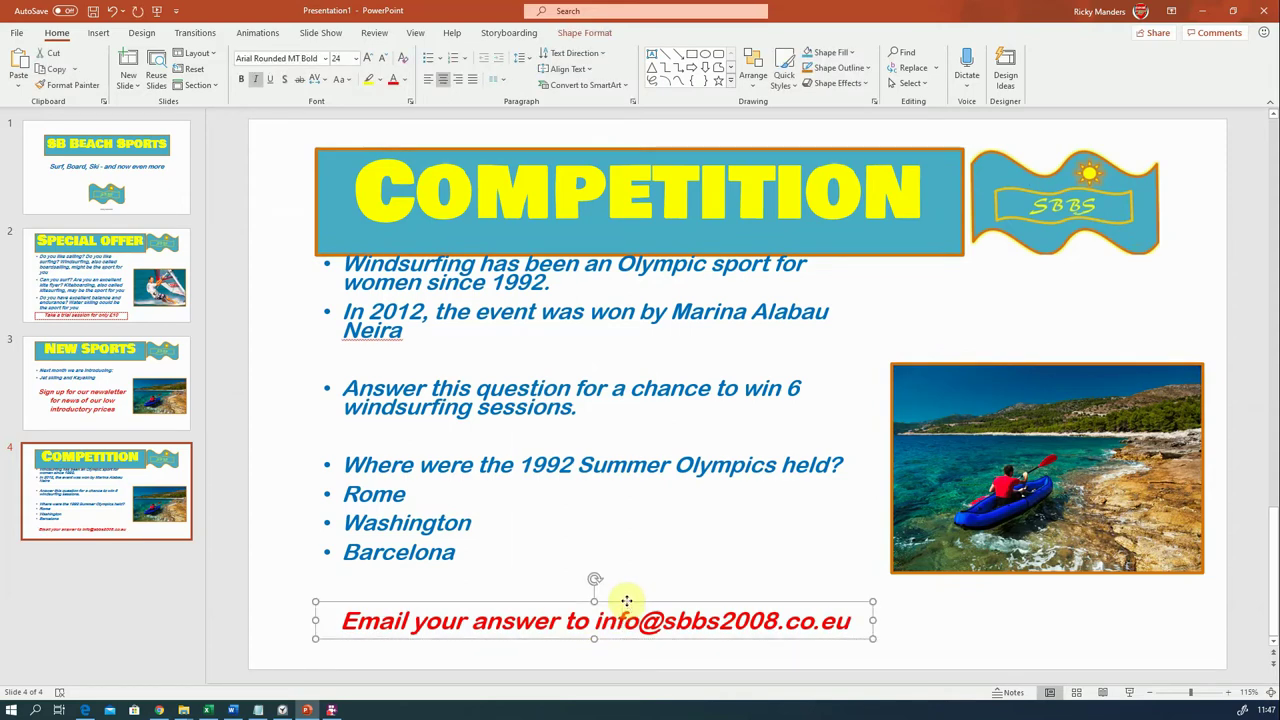
pyautogui.moveTo(627, 600); pyautogui.dragTo(580, 617)
pyautogui.click(491, 548)
pyautogui.click(474, 559)
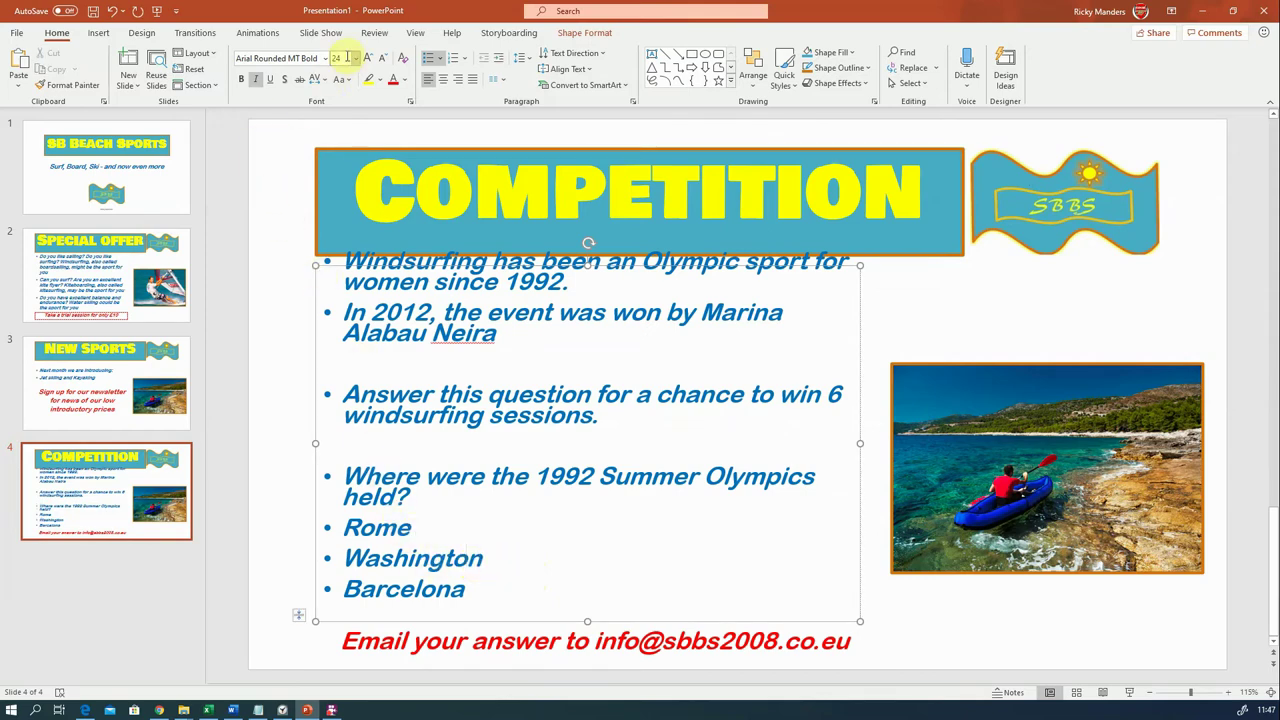
# Check the body text font size on the New sports and Special offer slides.
pyautogui.click(78, 402)
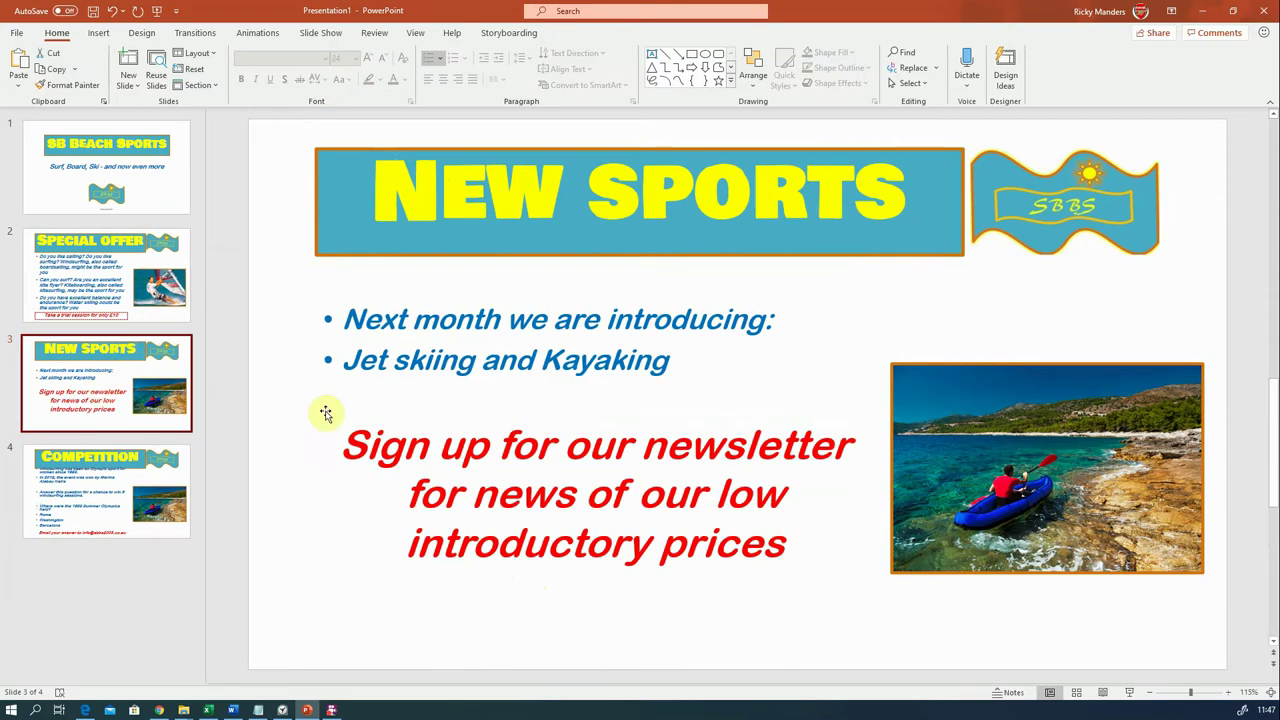
pyautogui.click(512, 356)
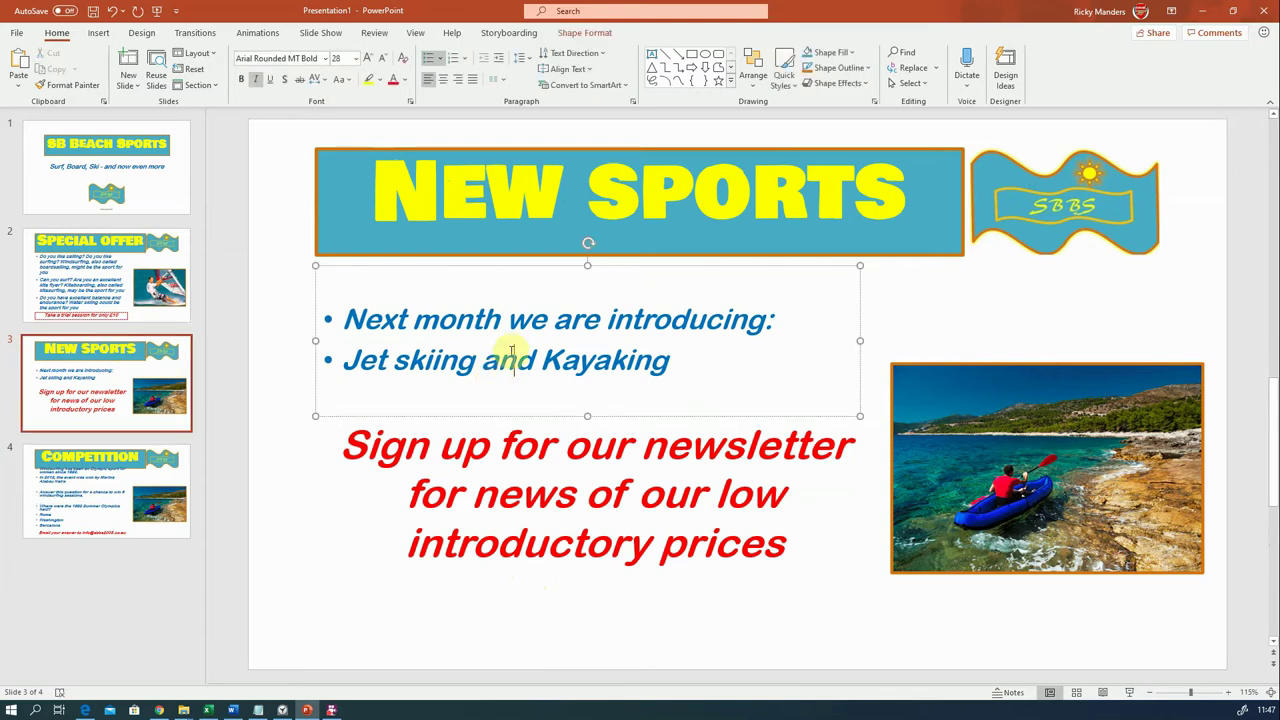
pyautogui.click(46, 250)
pyautogui.click(472, 350)
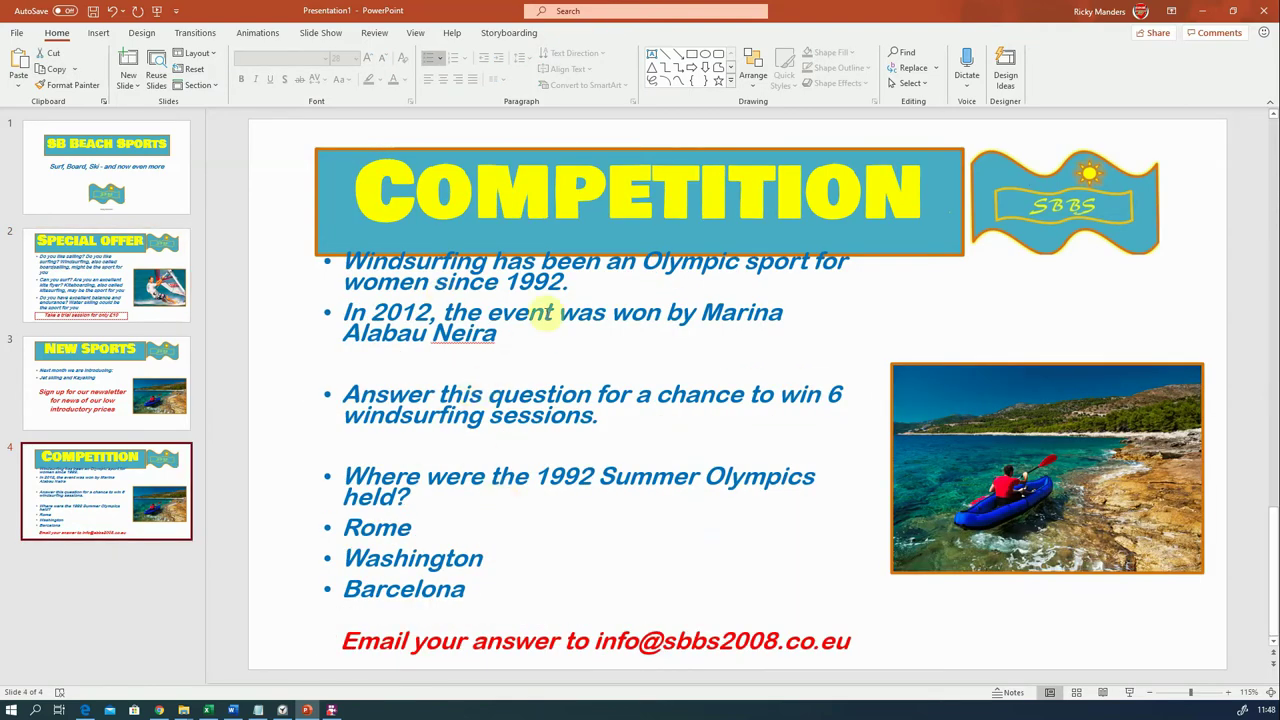
# Shorten the Competition slide's body text box from below to leave space between the city options and the red email line.
pyautogui.click(545, 312)
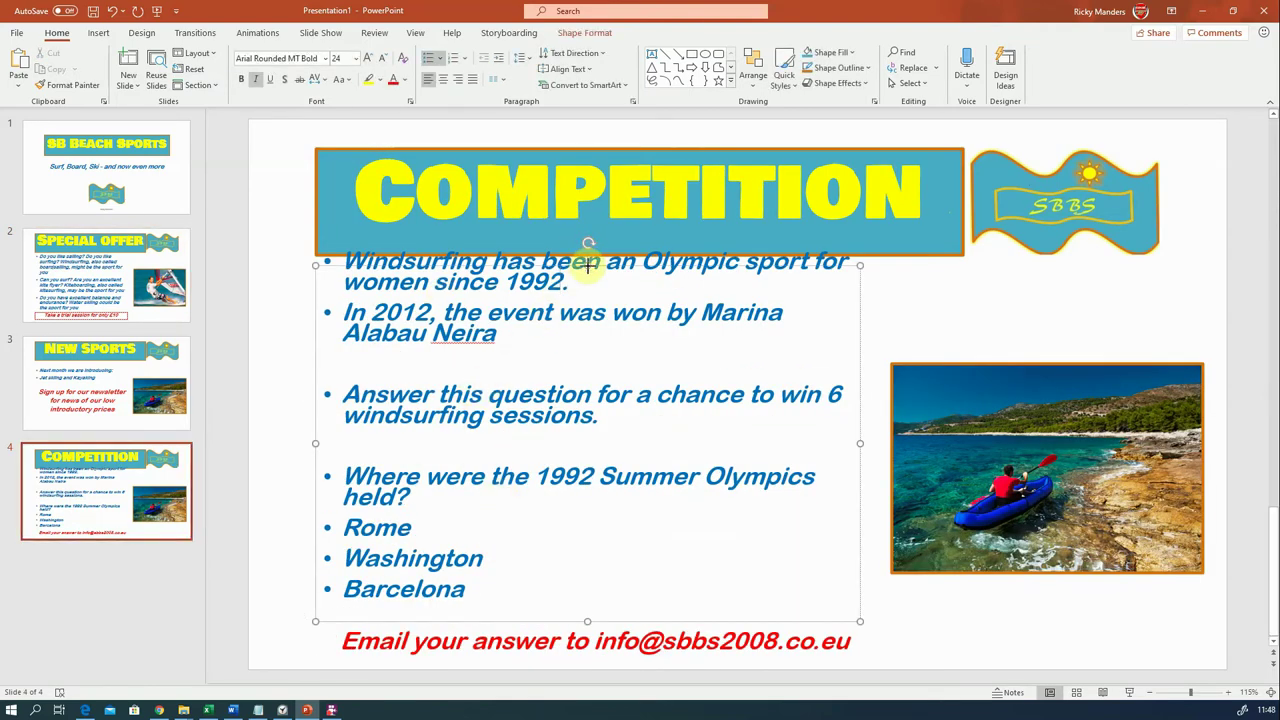
pyautogui.click(543, 416)
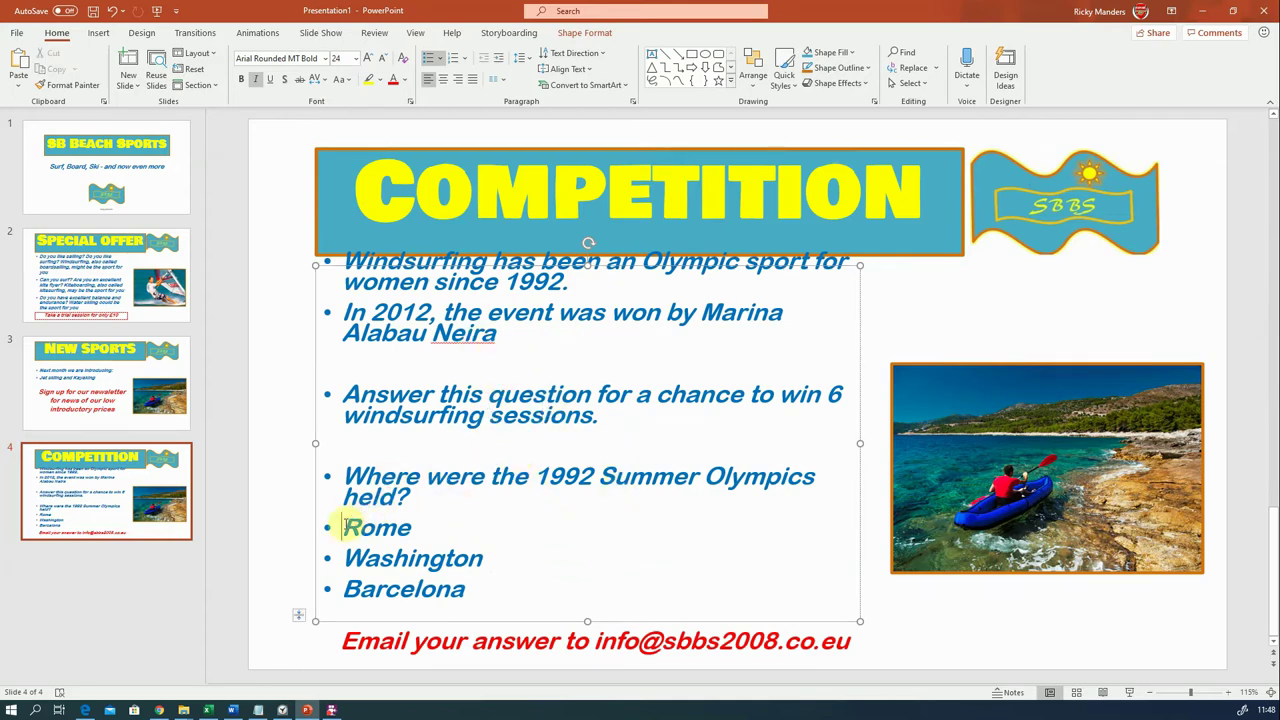
pyautogui.moveTo(345, 527); pyautogui.dragTo(471, 588)
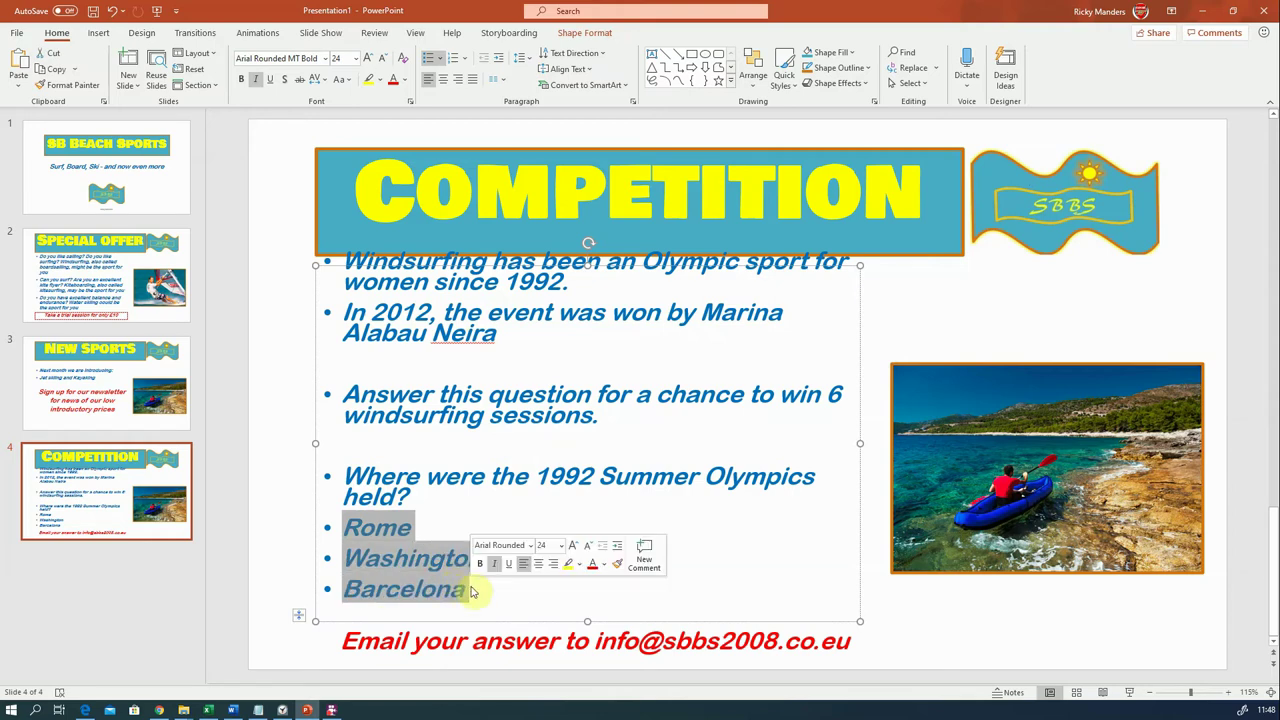
pyautogui.click(375, 531)
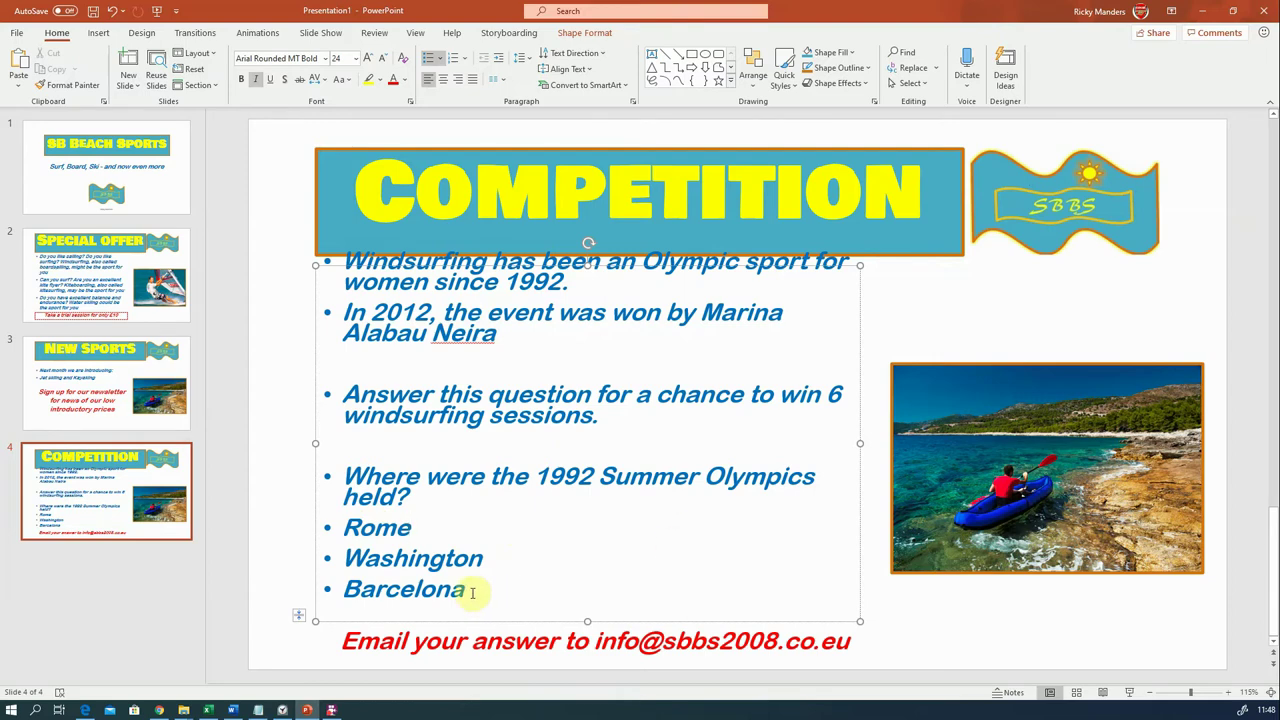
pyautogui.moveTo(587, 621); pyautogui.dragTo(600, 497)
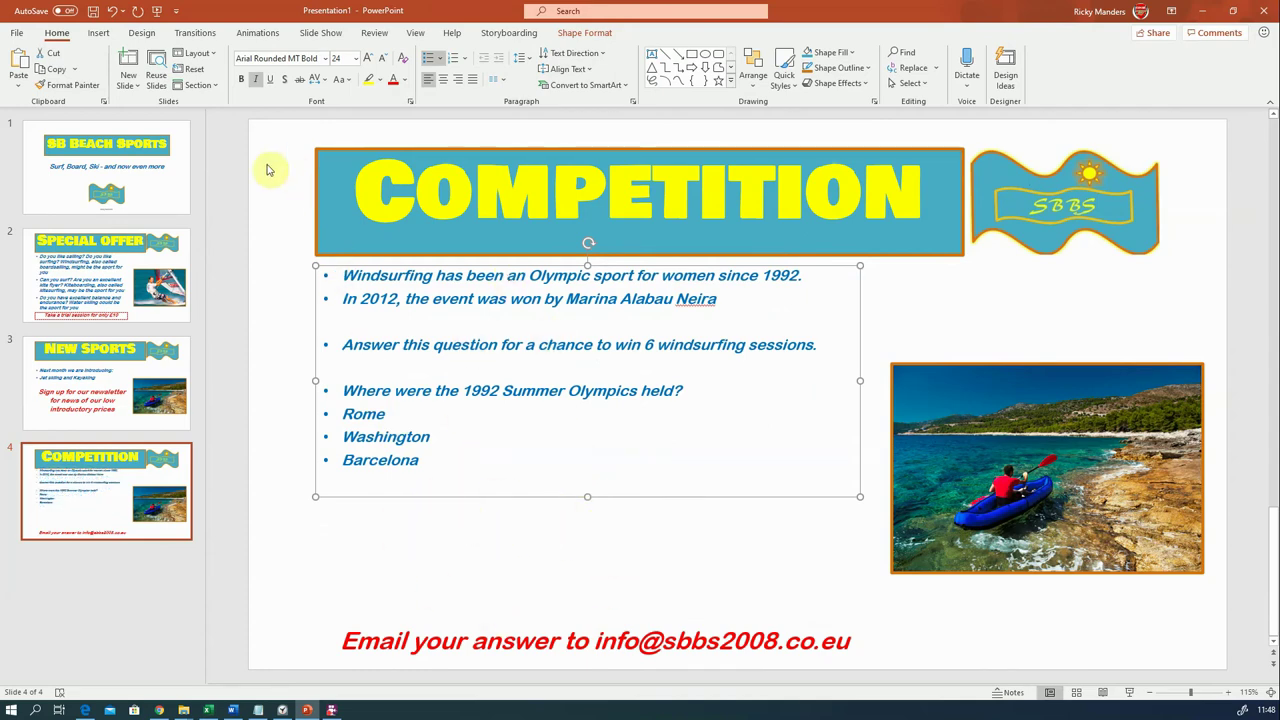
# Insert a 3x1 table and fit it beneath the city options at the width of the body text box.
pyautogui.click(98, 33)
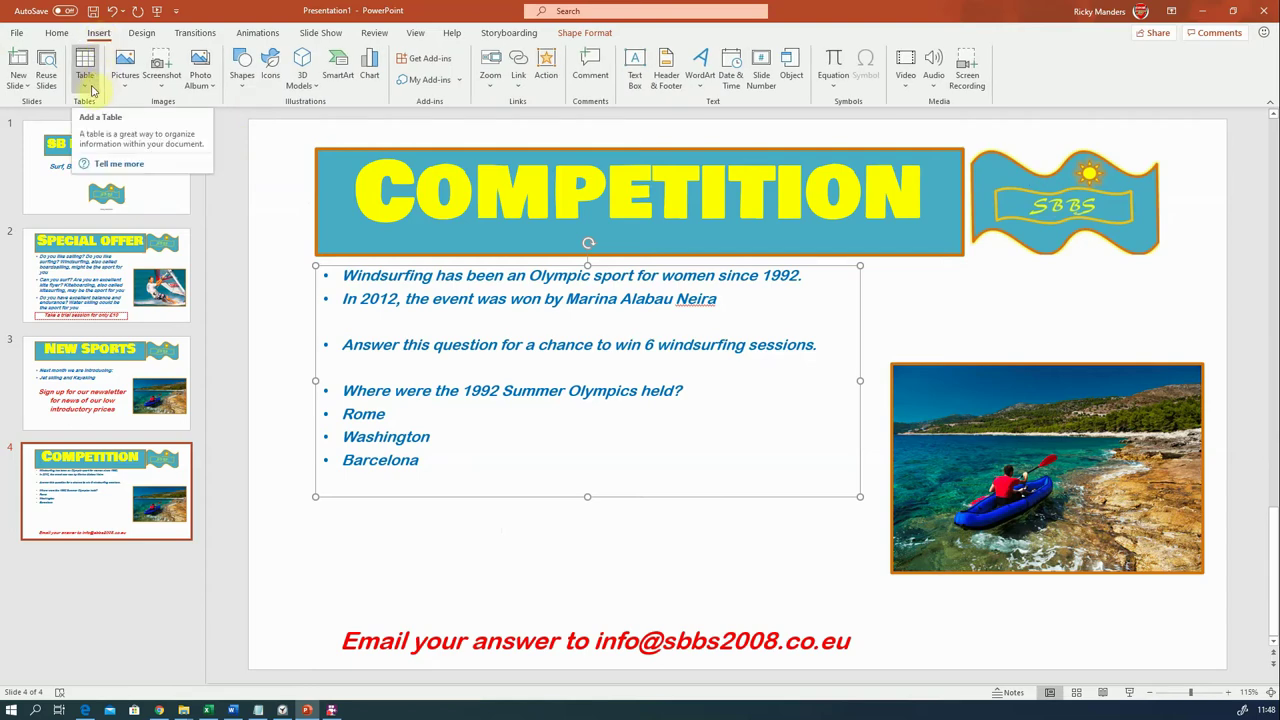
pyautogui.click(86, 80)
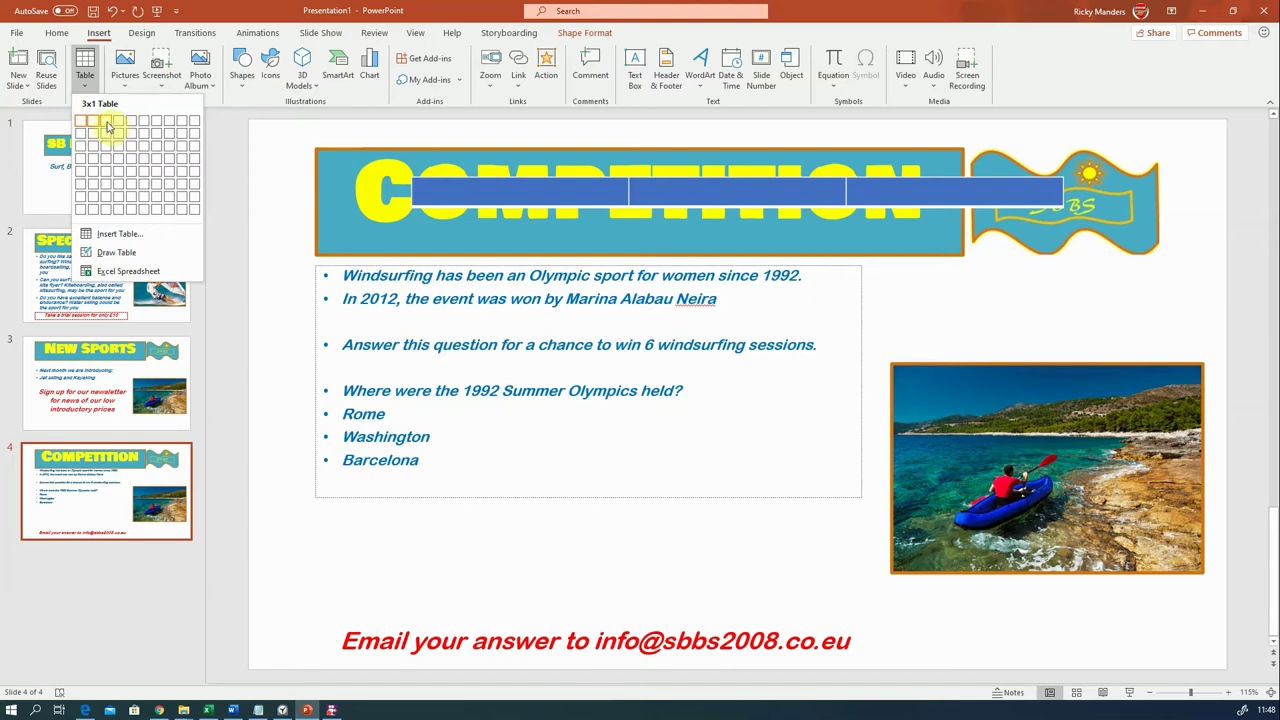
pyautogui.click(108, 125)
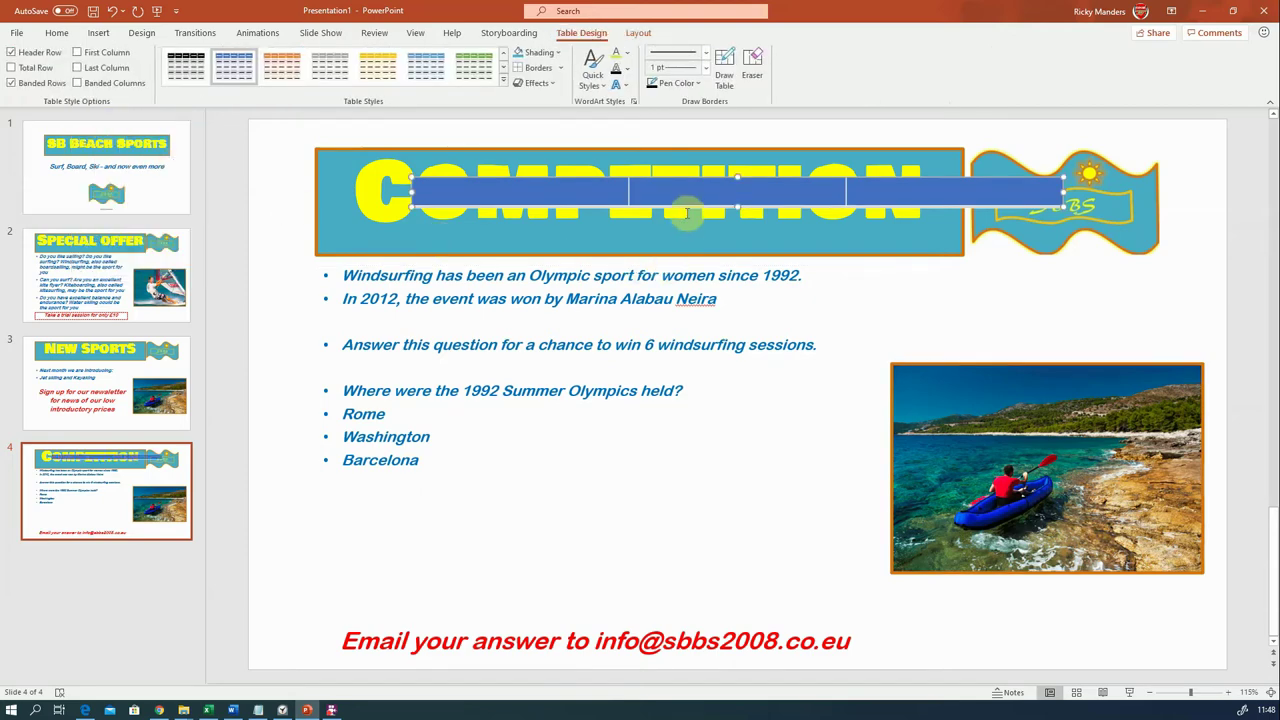
pyautogui.moveTo(688, 208); pyautogui.dragTo(595, 561)
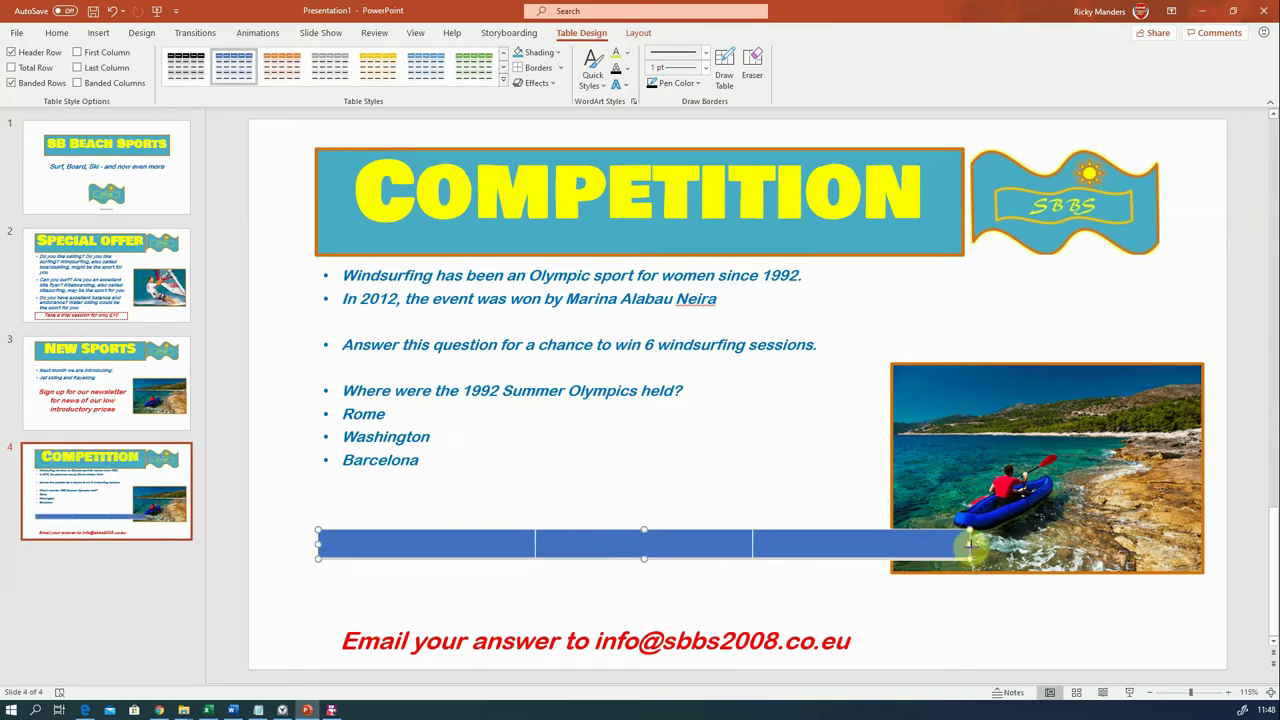
pyautogui.moveTo(968, 543); pyautogui.dragTo(855, 543)
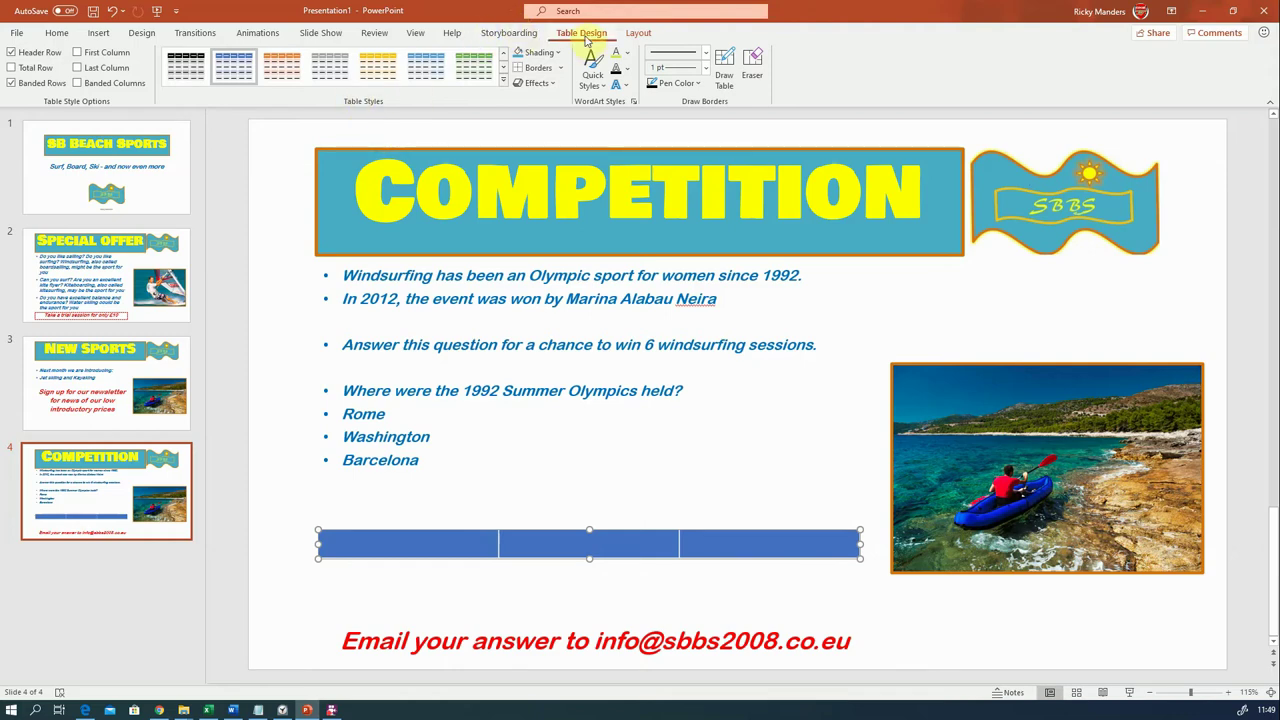
pyautogui.click(504, 86)
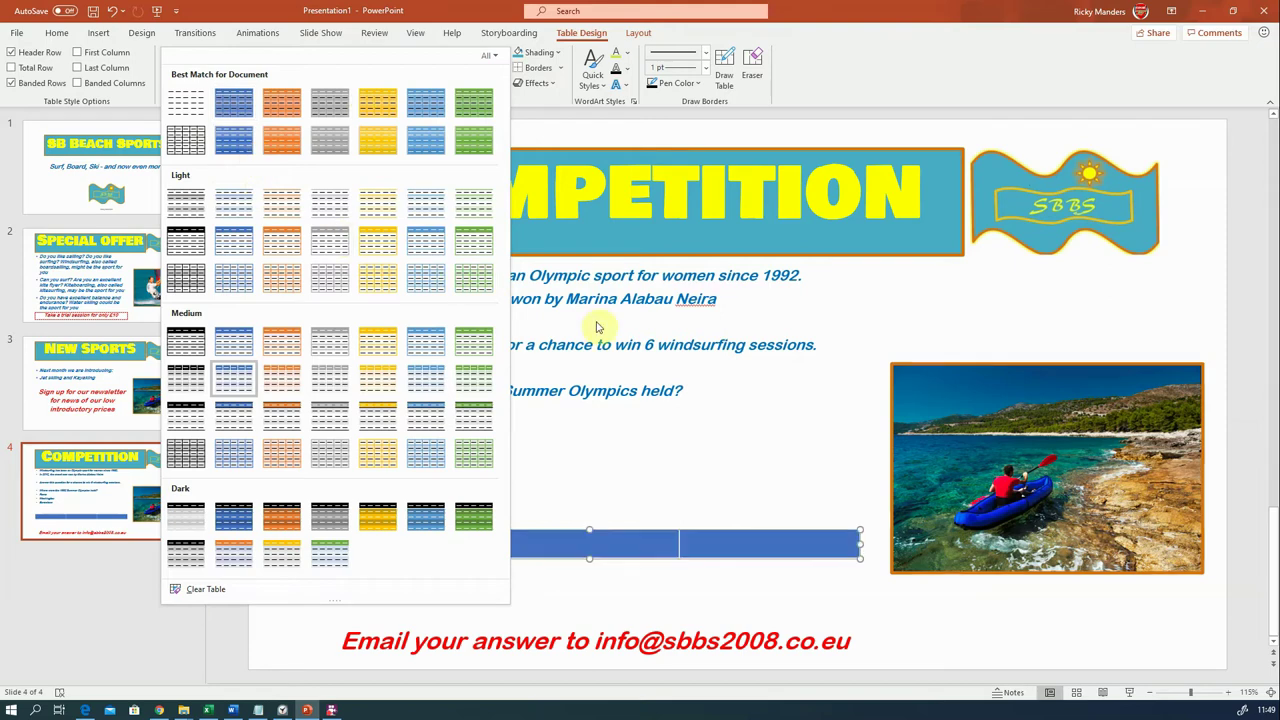
pyautogui.click(680, 486)
# Change the font colour of the Rome, Washington and Barcelona bullet lines to yellow.
pyautogui.click(601, 482)
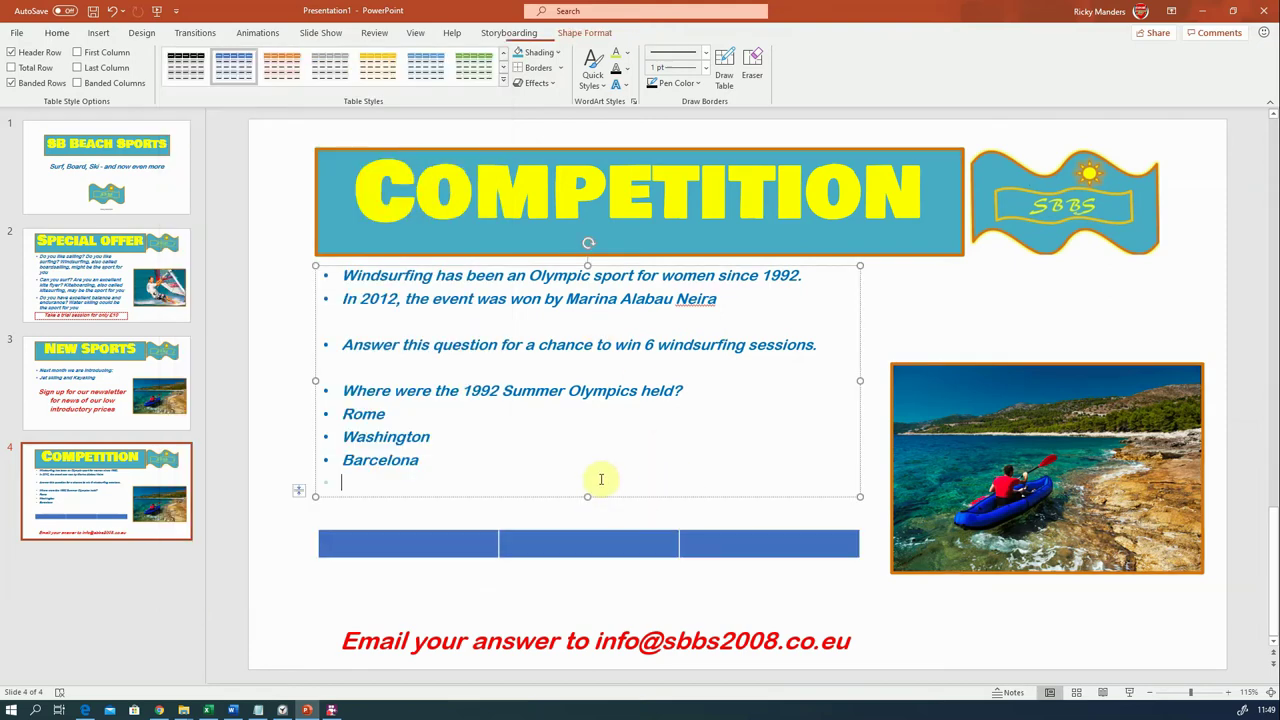
pyautogui.moveTo(437, 469); pyautogui.dragTo(343, 460)
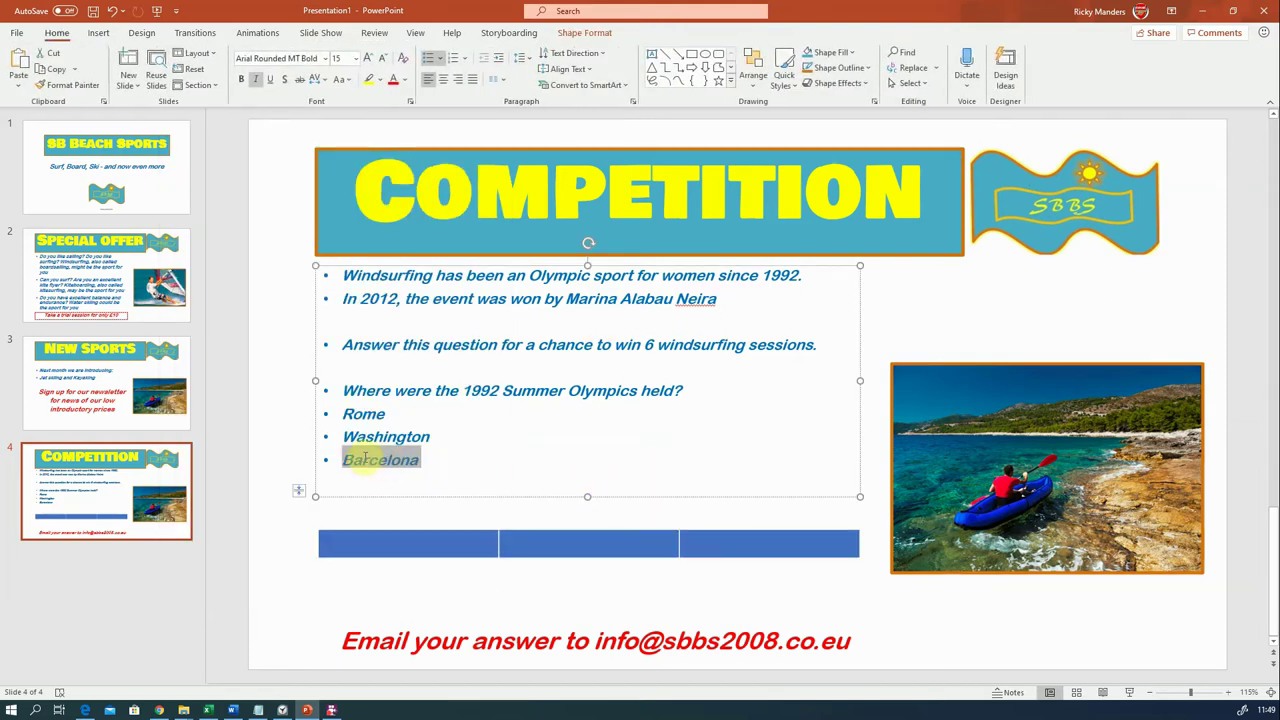
pyautogui.click(422, 459)
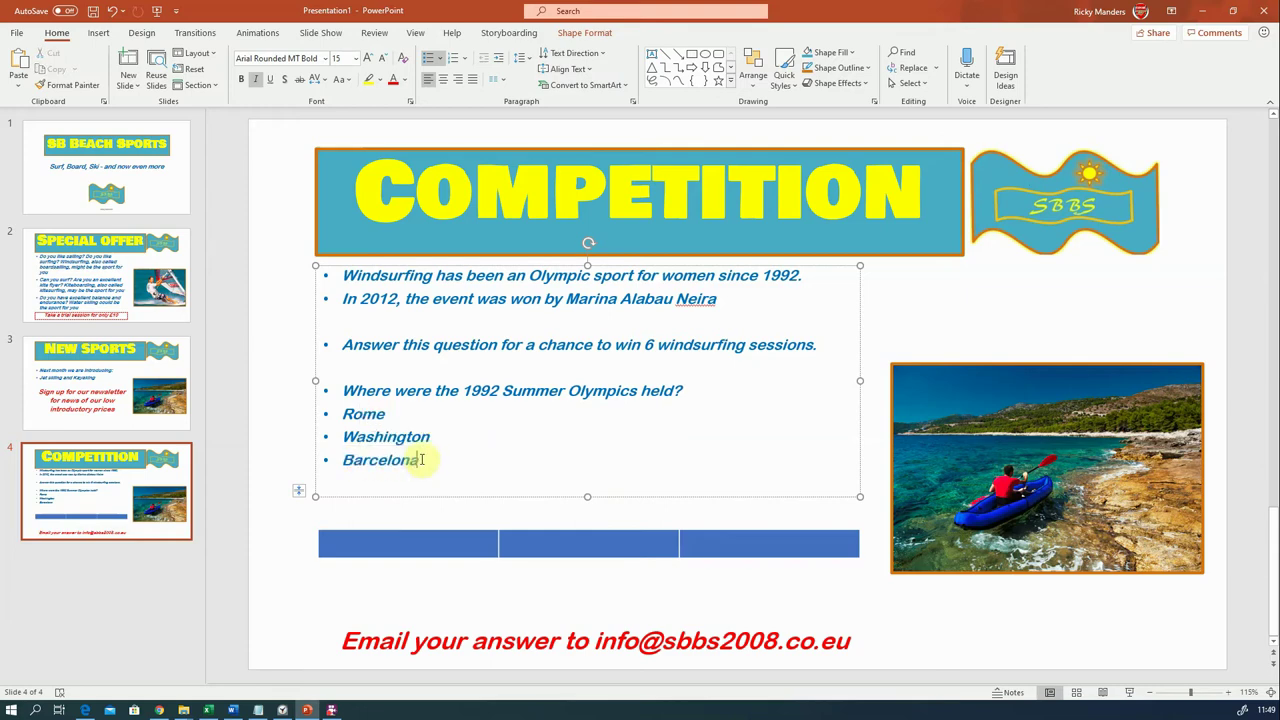
pyautogui.moveTo(425, 462); pyautogui.dragTo(344, 410)
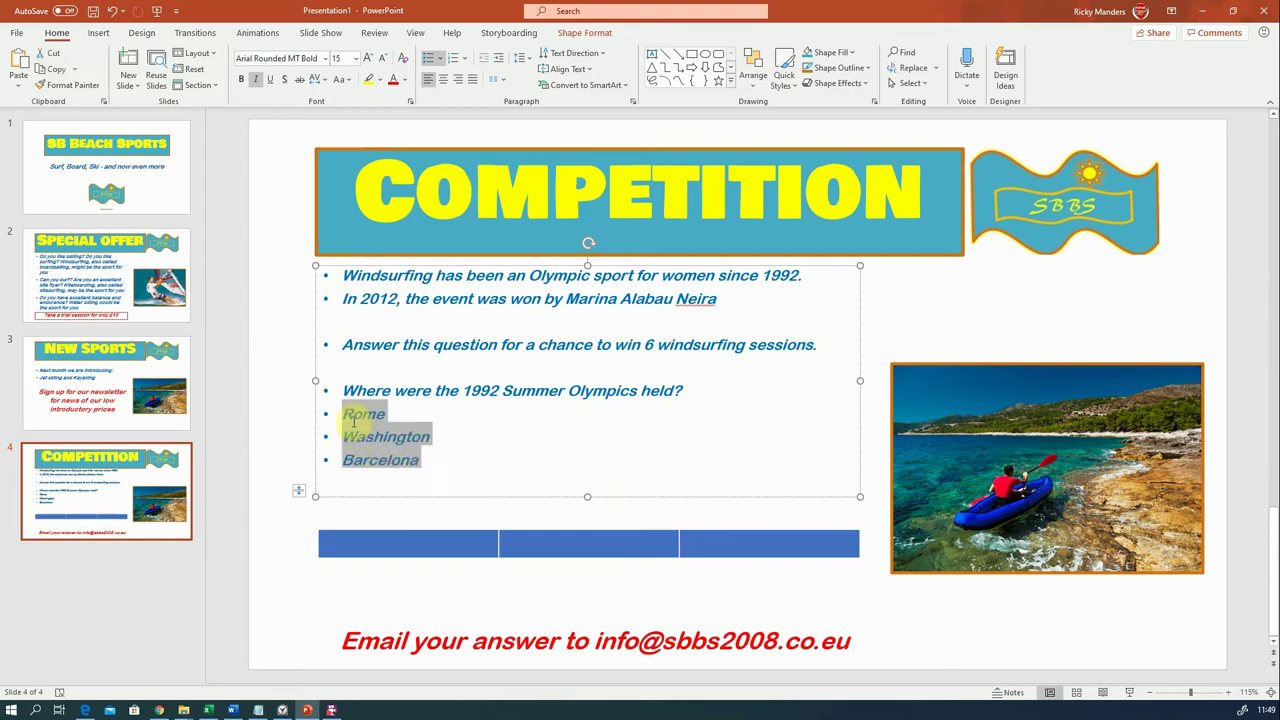
pyautogui.click(404, 80)
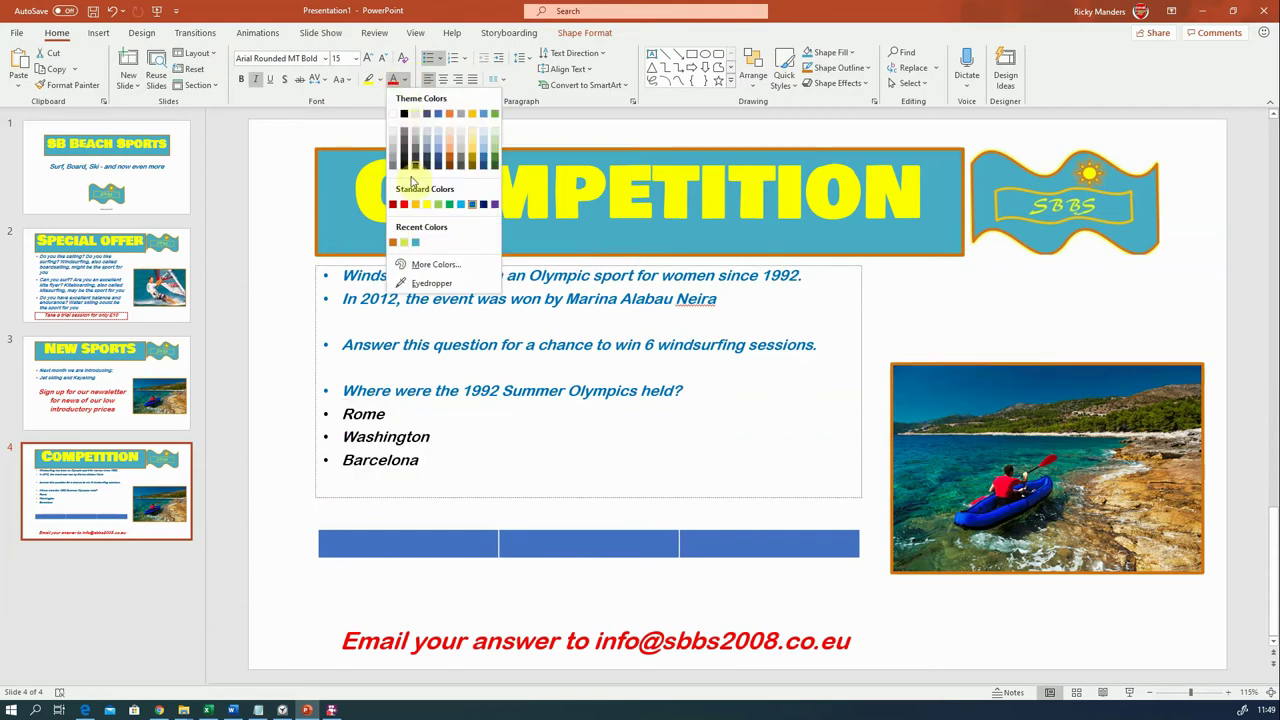
pyautogui.click(426, 206)
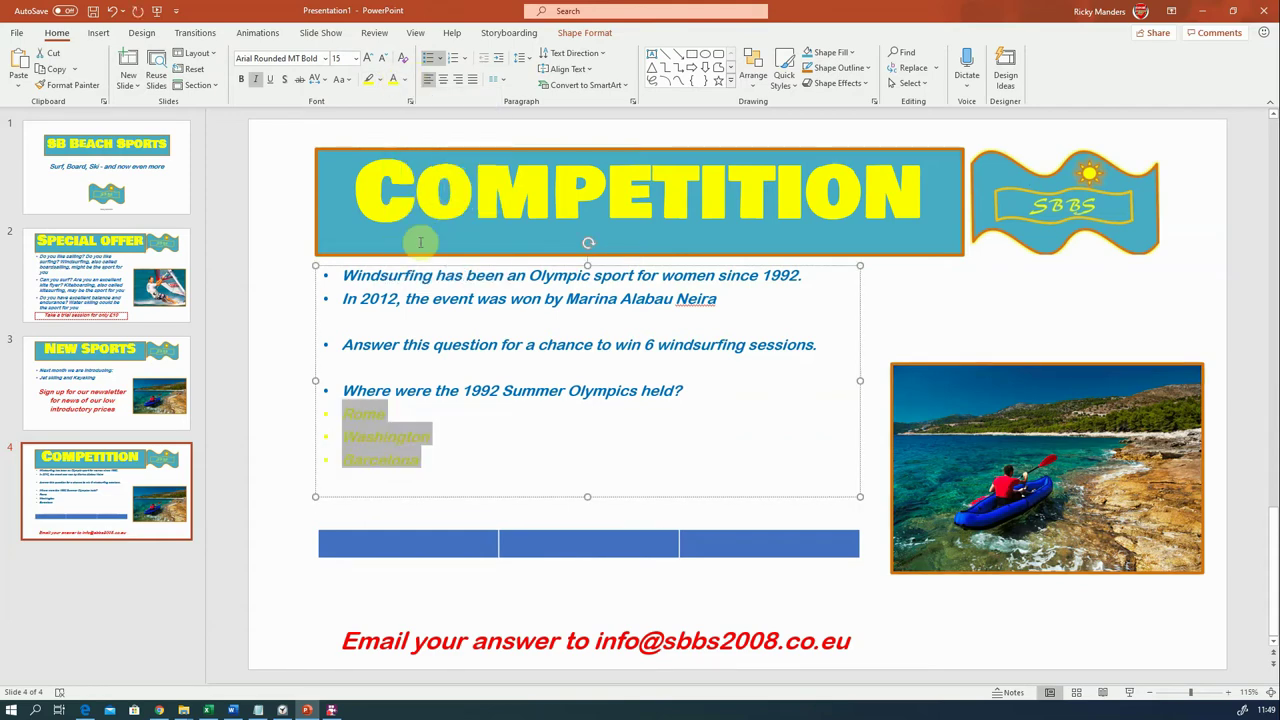
pyautogui.rightClick(408, 443)
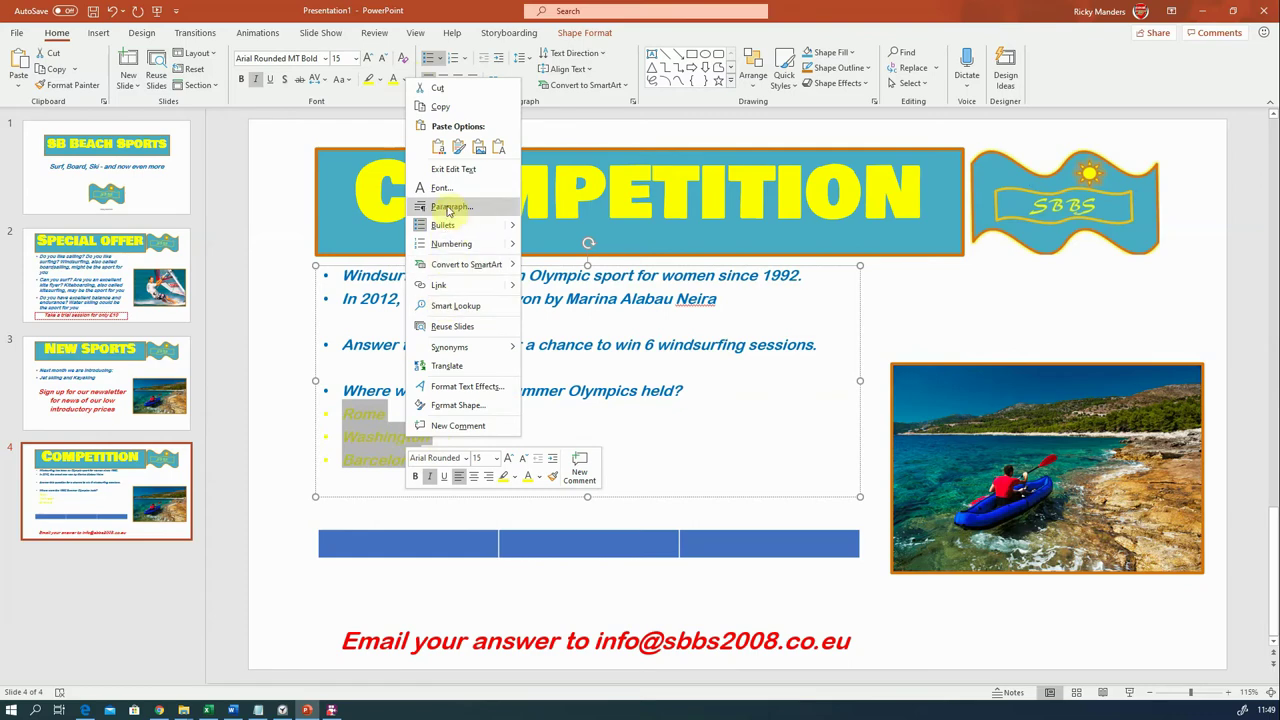
pyautogui.press('Escape')
pyautogui.click(457, 460)
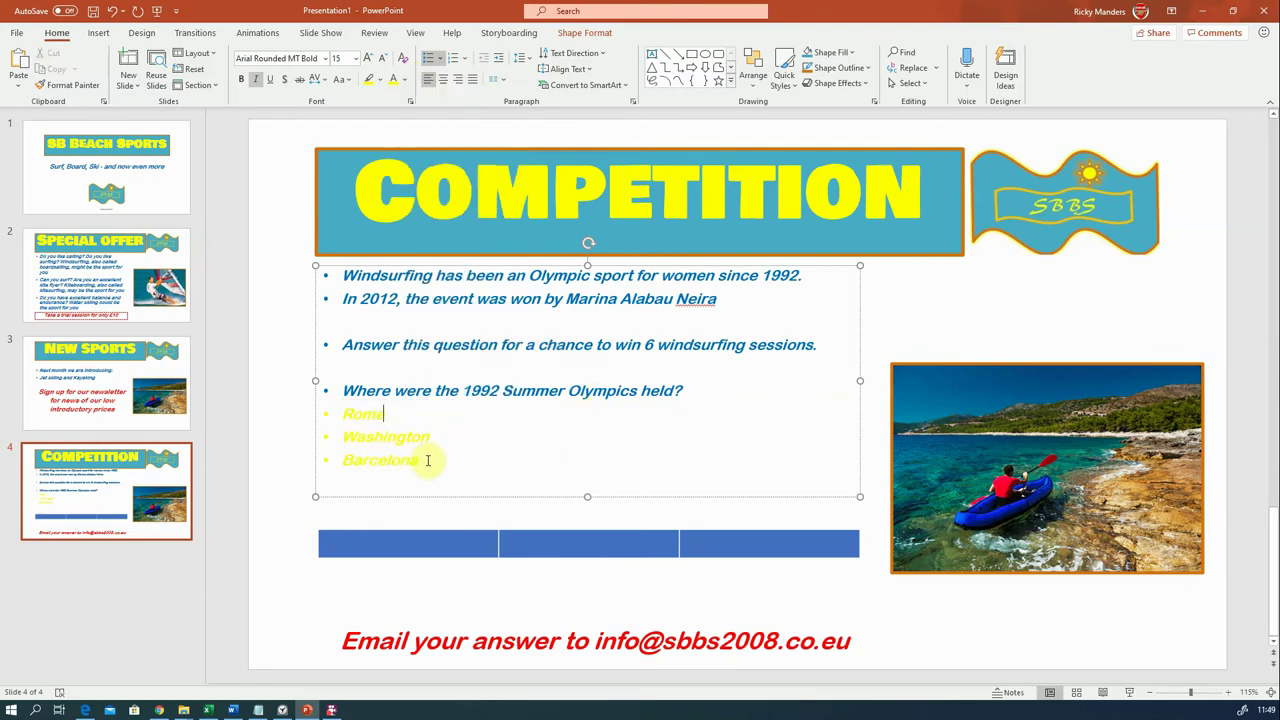
# Cut Barcelona from the bullet list and paste it into the table's third cell using the destination theme.
pyautogui.moveTo(429, 460); pyautogui.dragTo(366, 464)
pyautogui.hotkey('ctrl', 'c')
pyautogui.rightClick(366, 464)
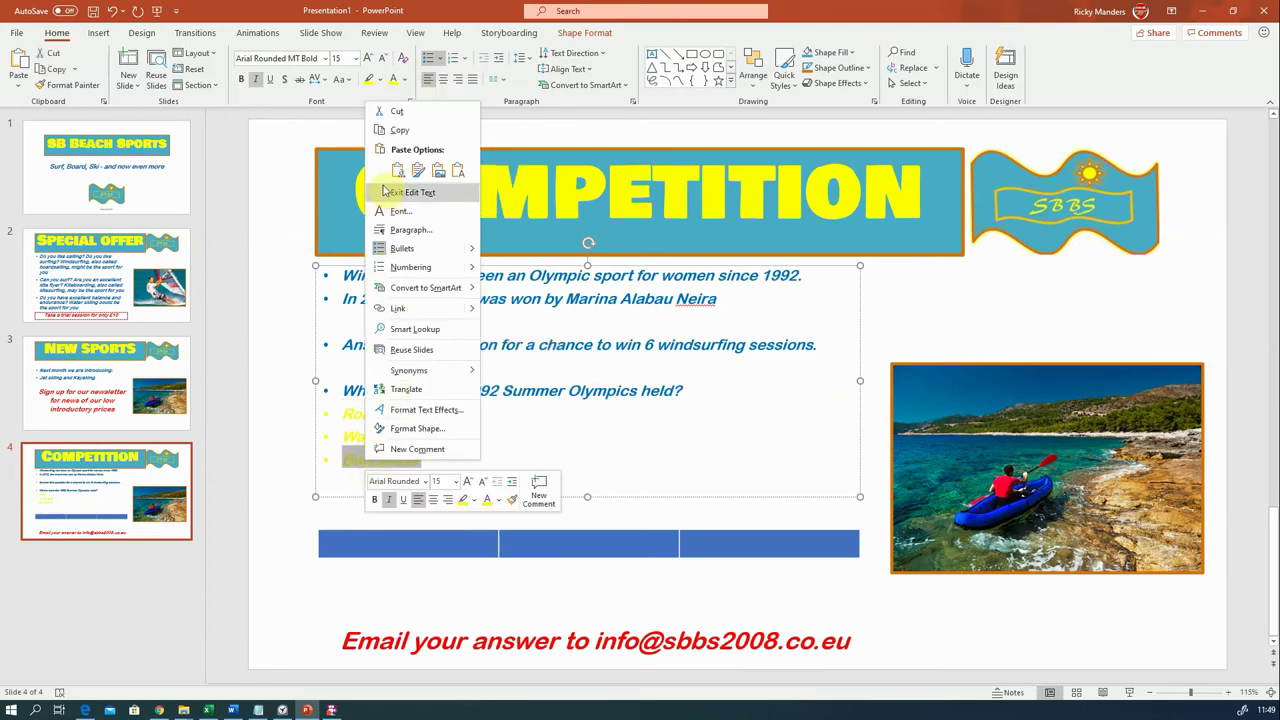
pyautogui.click(400, 116)
pyautogui.click(714, 537)
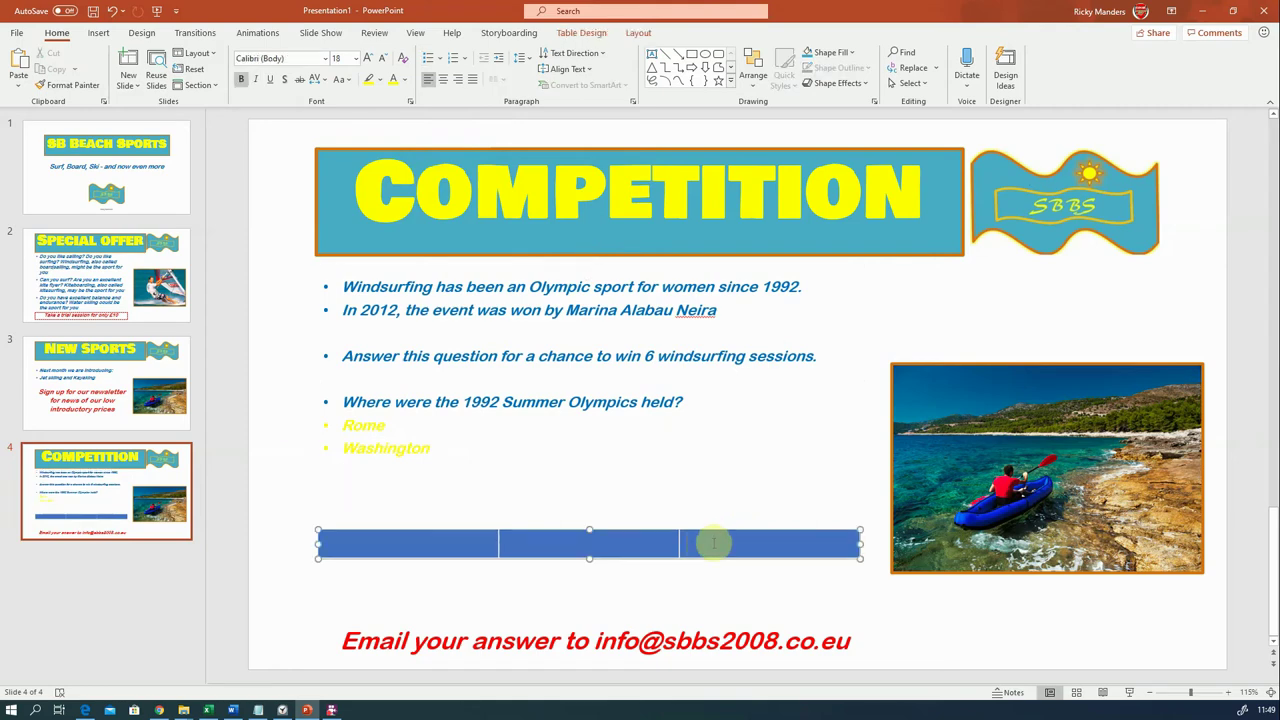
pyautogui.rightClick(714, 537)
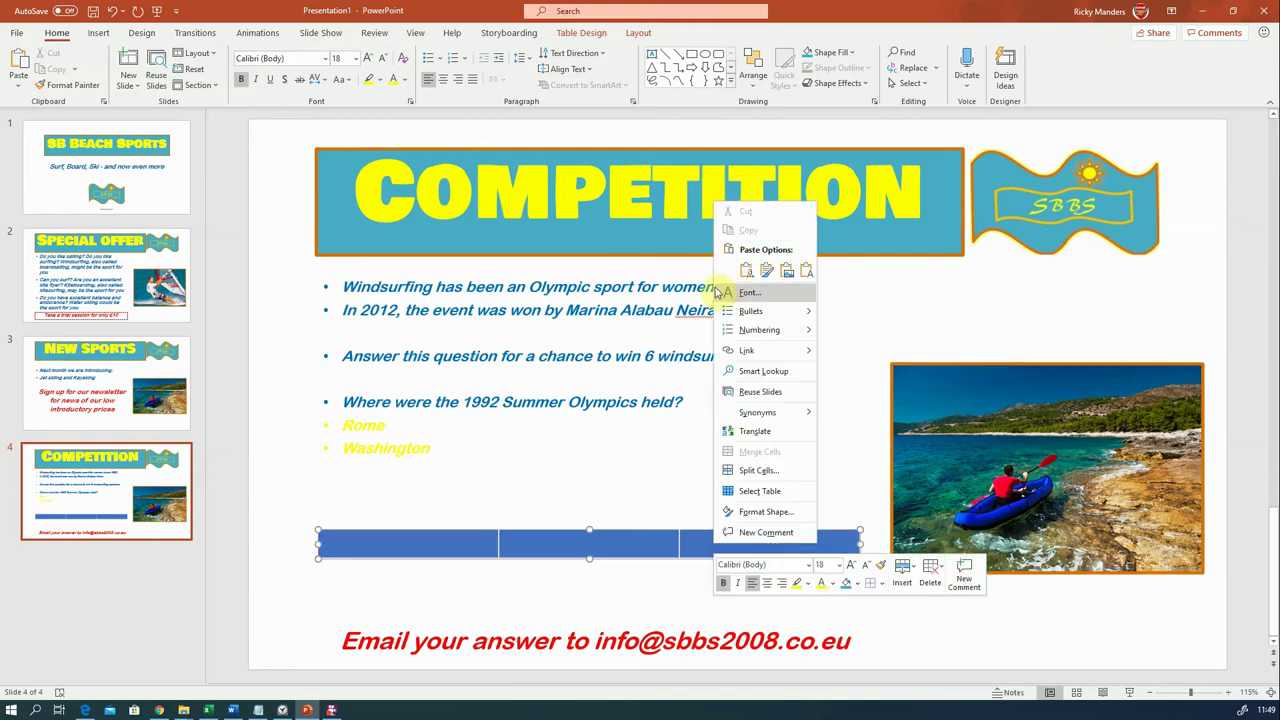
pyautogui.click(733, 300)
pyautogui.click(762, 444)
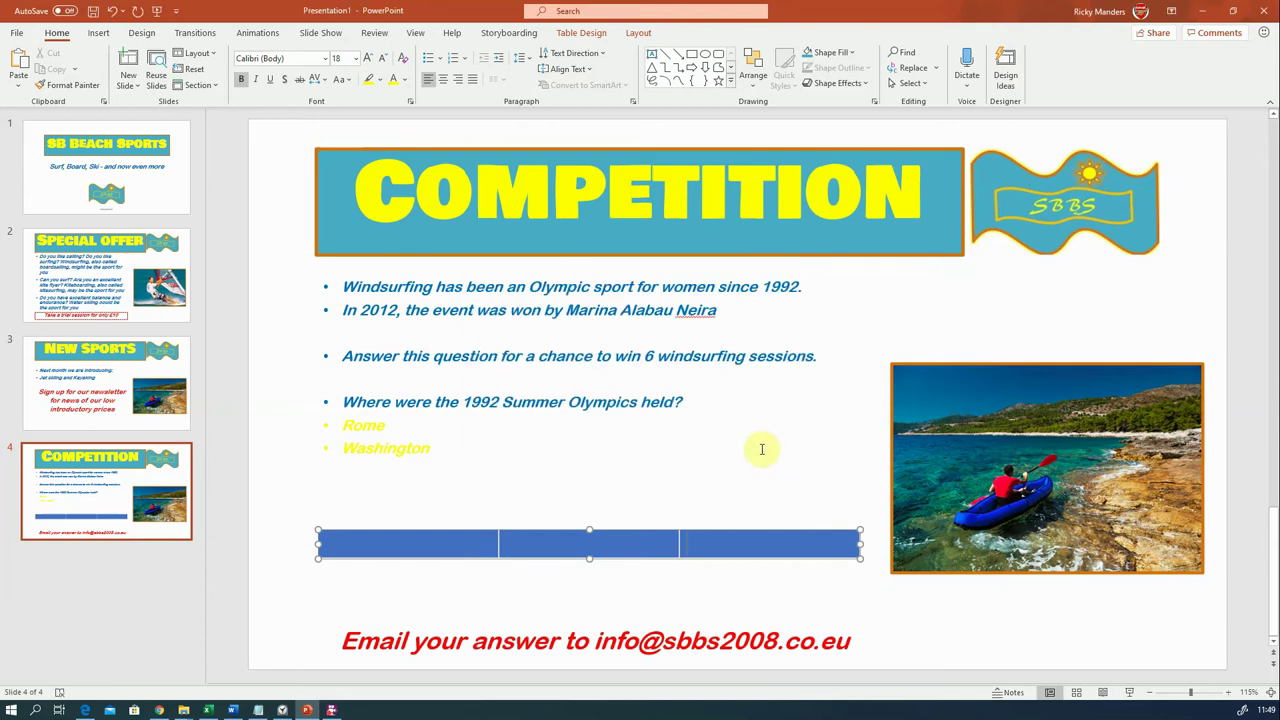
pyautogui.rightClick(703, 548)
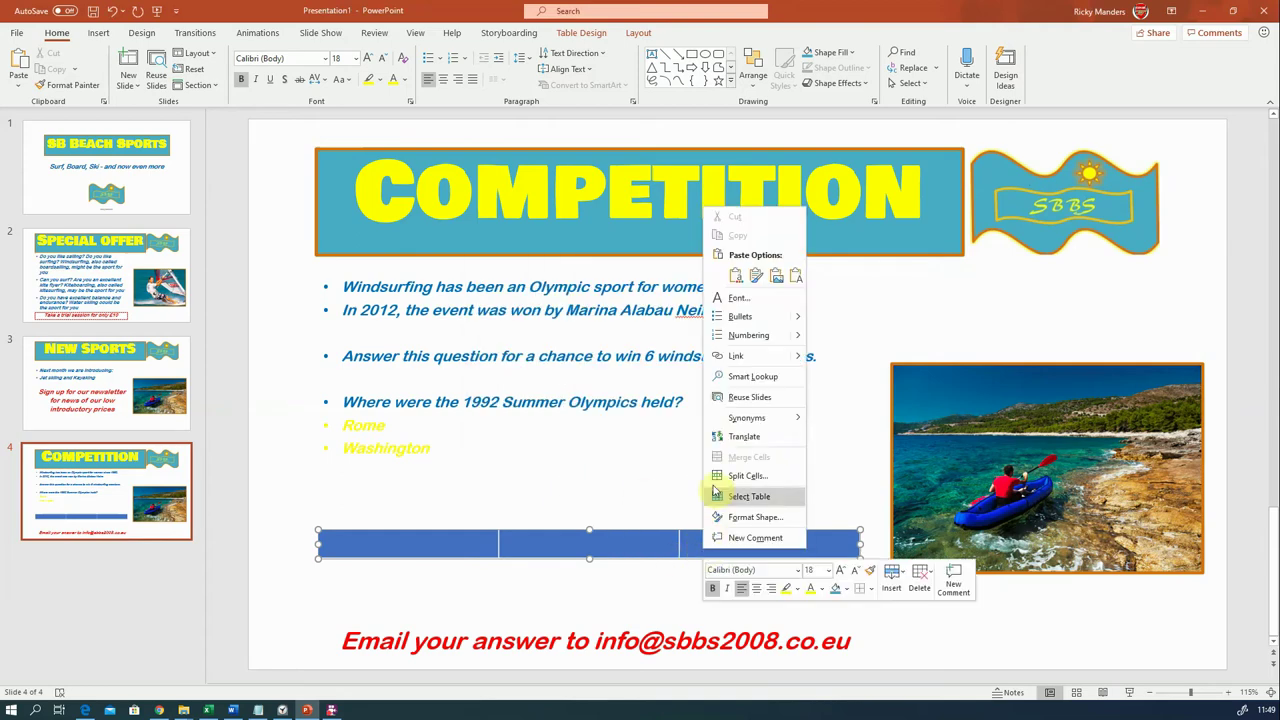
pyautogui.click(737, 277)
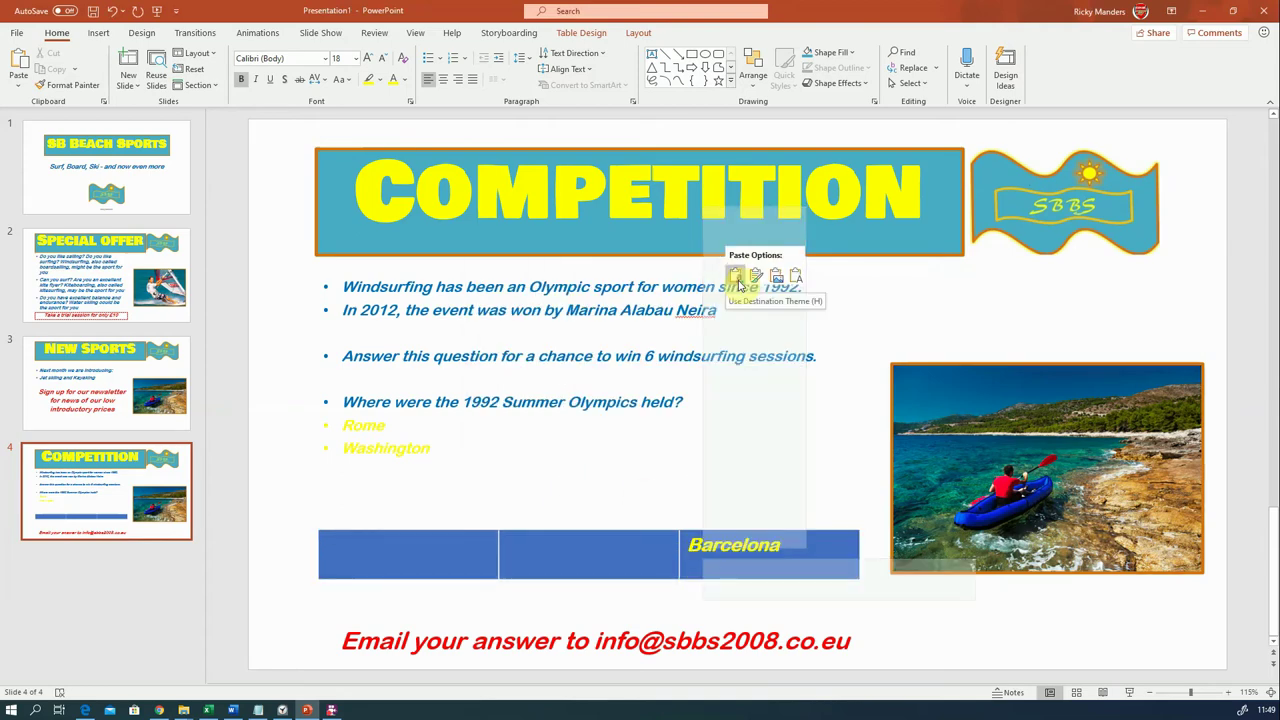